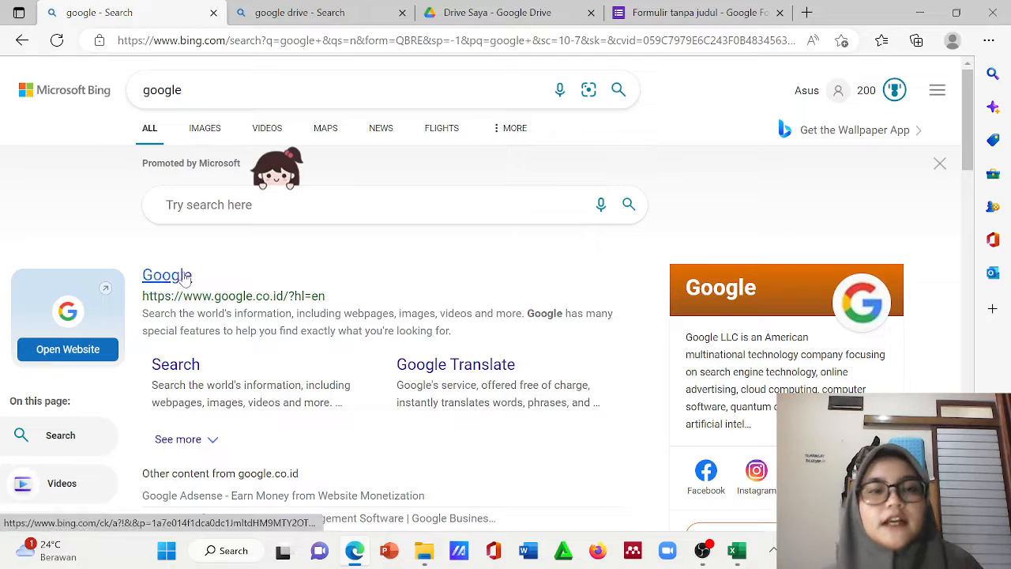
Open the Google homepage from the search results and run a web search for "google drive"
{"action": "left_click", "coordinate": [184, 276]}
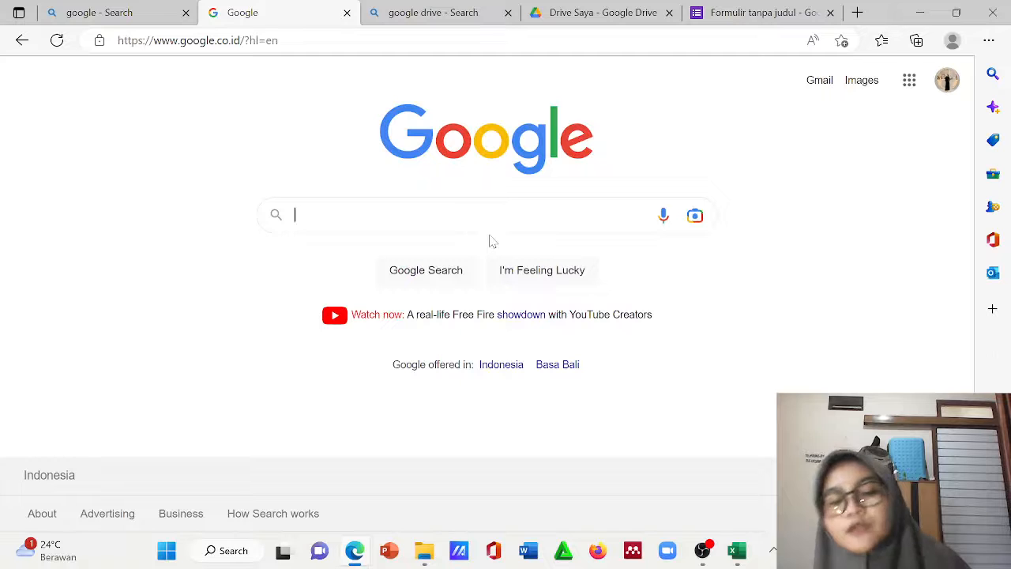
{"action": "type", "text": "dr"}
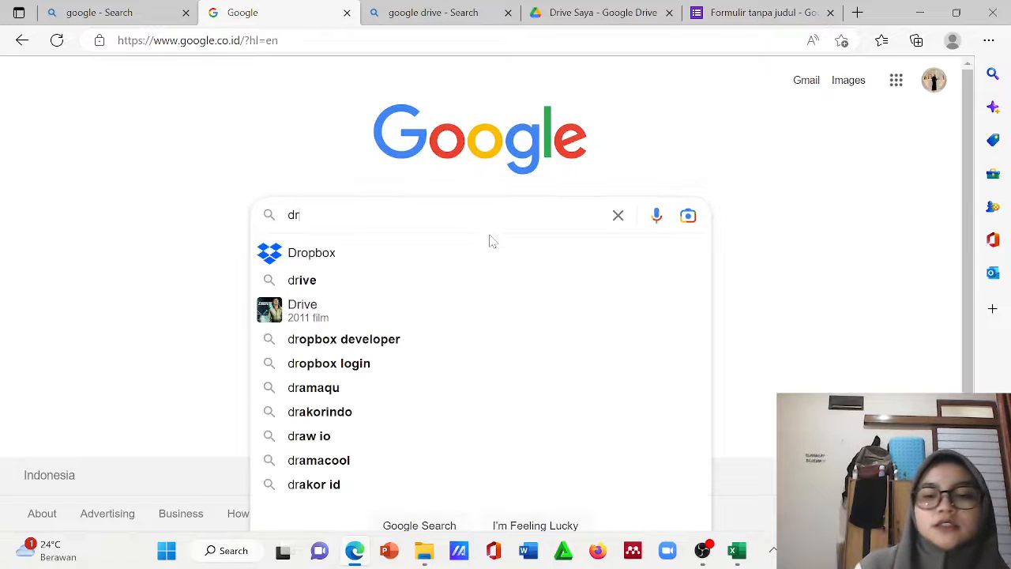
{"action": "key", "text": "BackSpace"}
{"action": "key", "text": "BackSpace"}
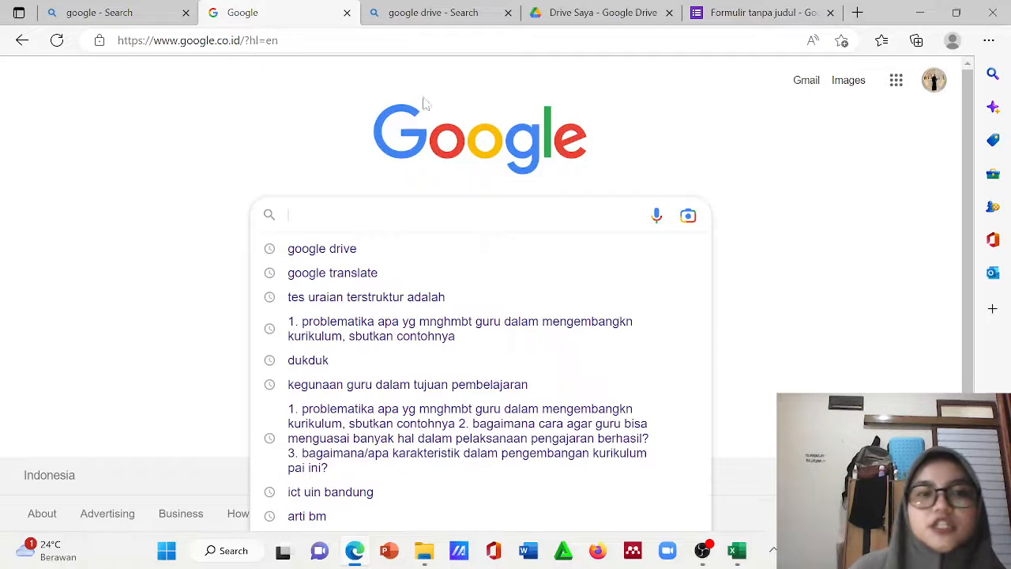
{"action": "key", "text": "ctrl+l"}
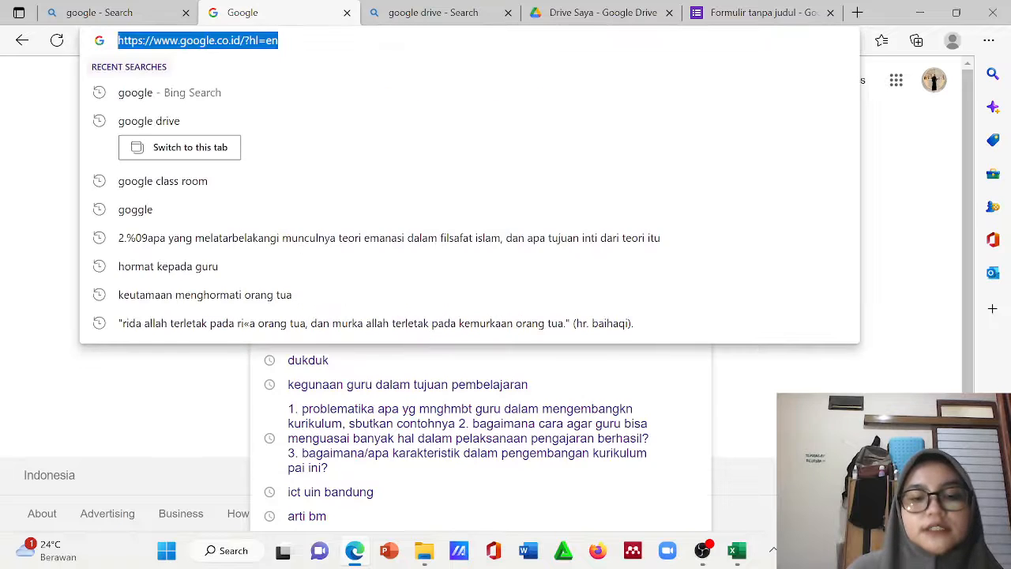
{"action": "type", "text": "google drive"}
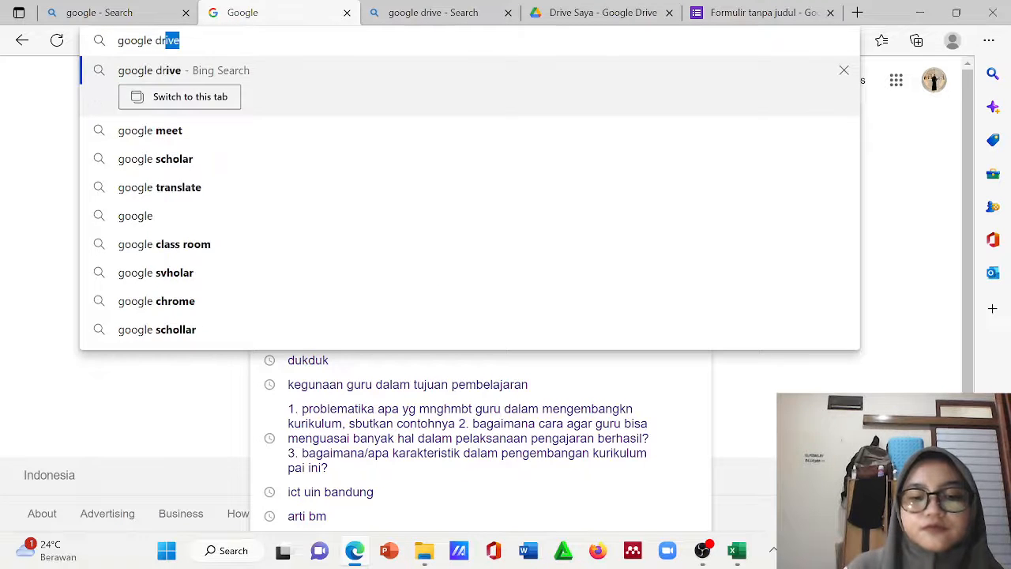
{"action": "key", "text": "Return"}
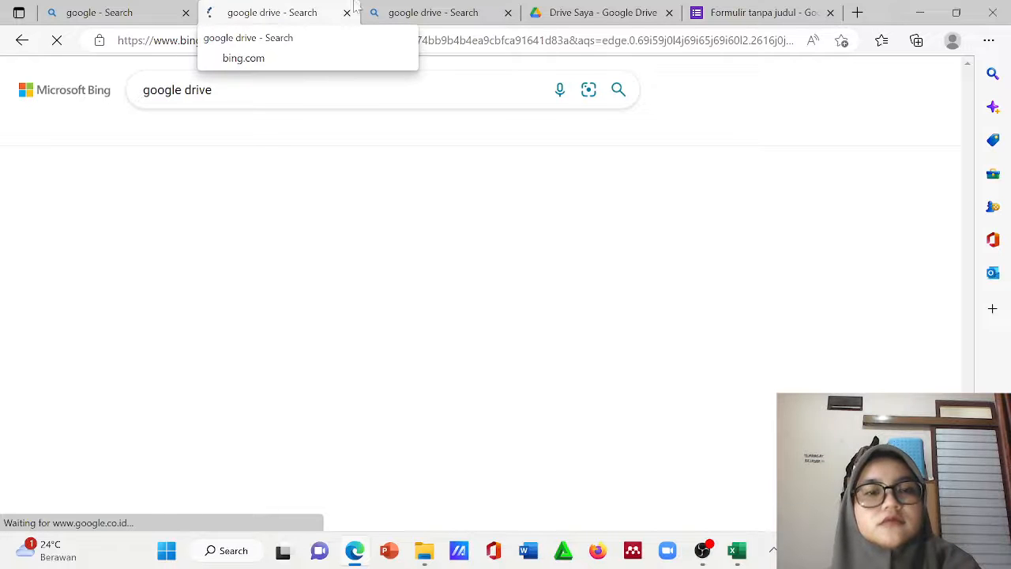
Go to the My Drive page in Google Drive, closing the redundant search page and declining the Chrome offer
{"action": "left_click", "coordinate": [417, 8]}
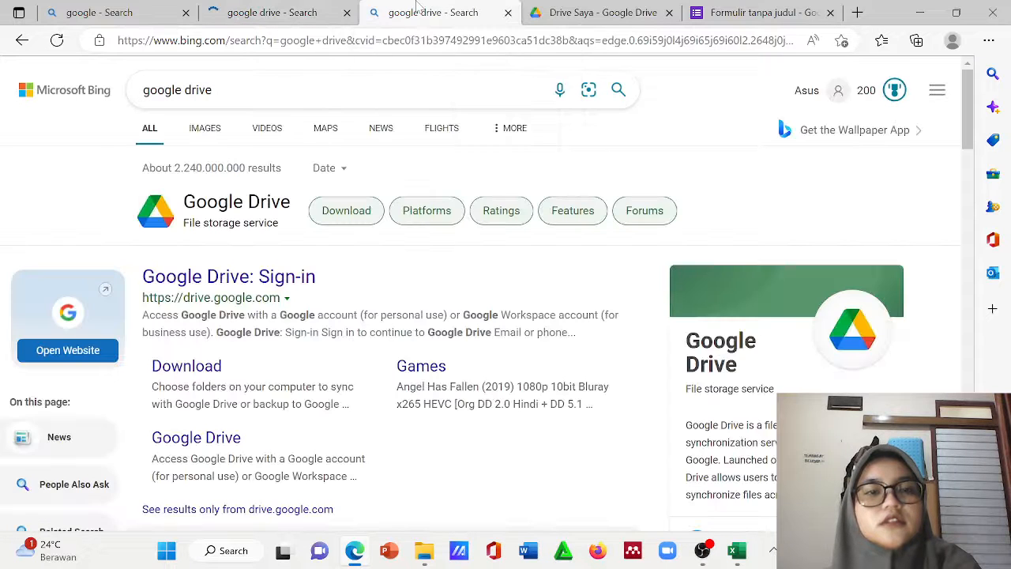
{"action": "left_click", "coordinate": [277, 285]}
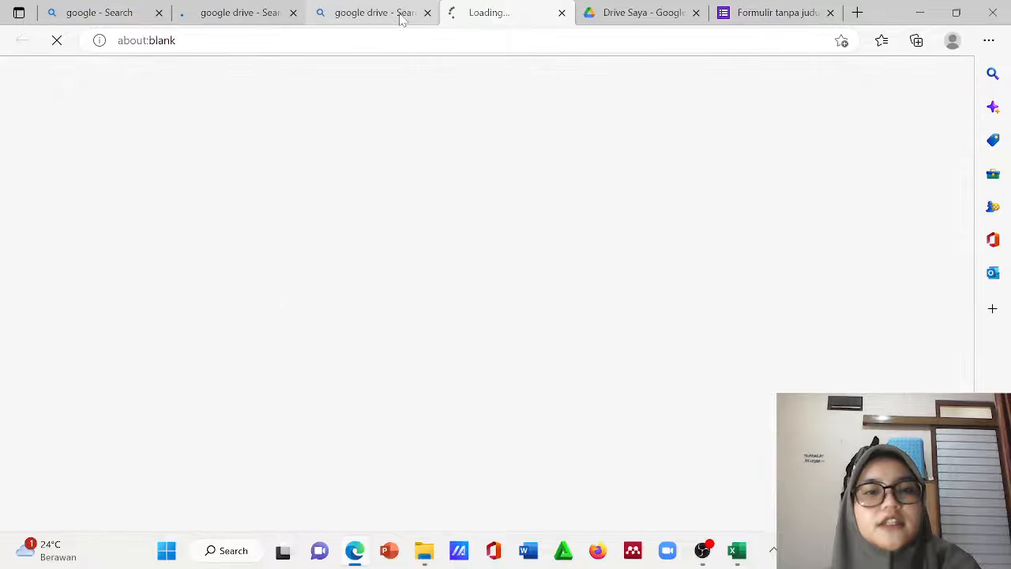
{"action": "left_click", "coordinate": [294, 13]}
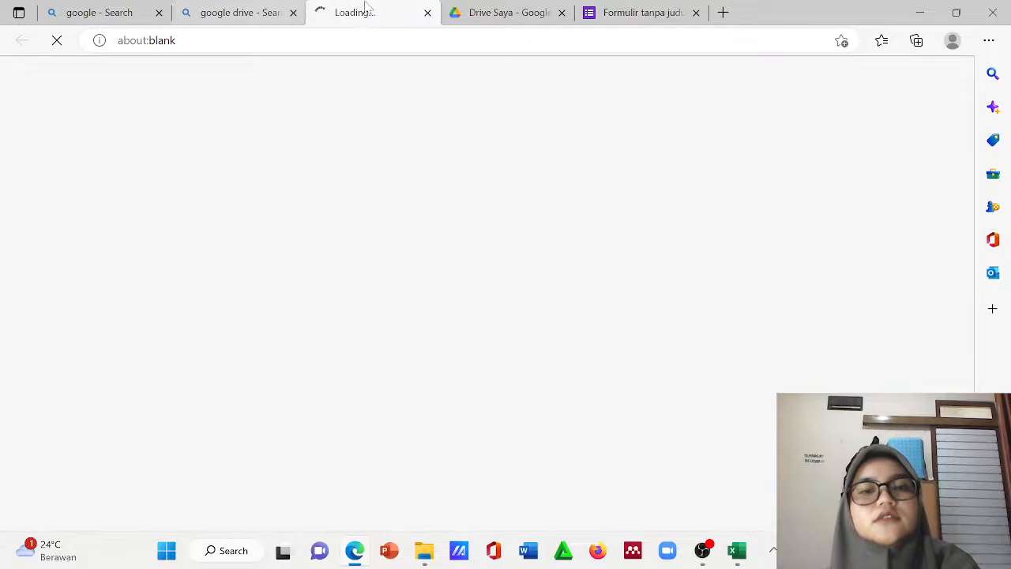
{"action": "left_click", "coordinate": [473, 10]}
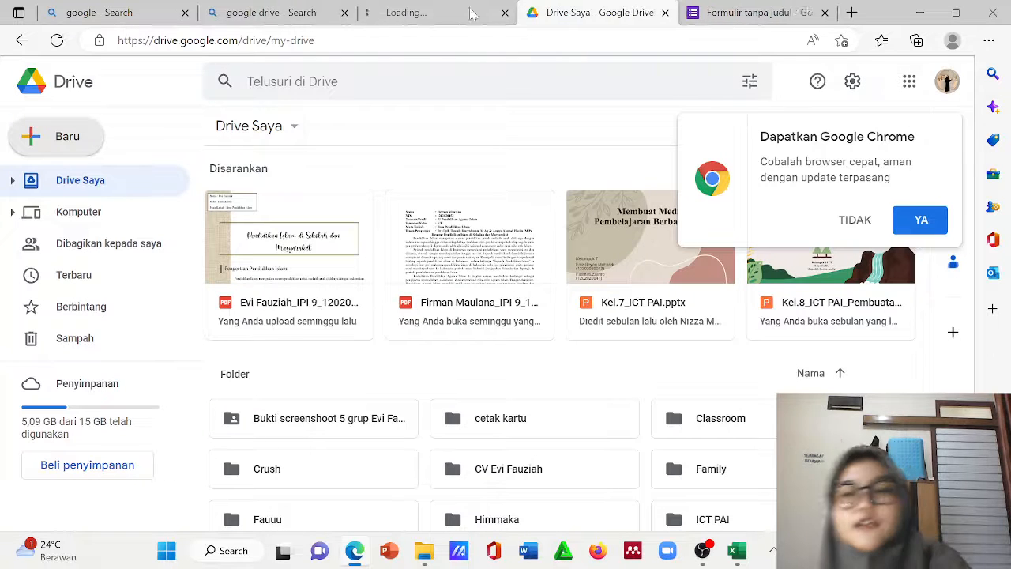
{"action": "left_click", "coordinate": [855, 220]}
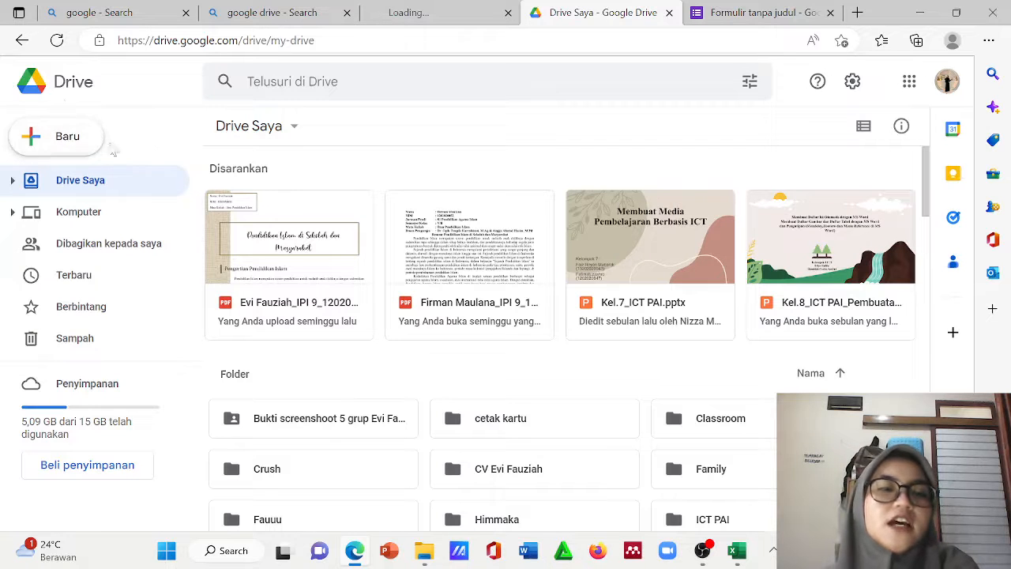
Create a new Google Form from Drive and close the other untitled form
{"action": "left_click", "coordinate": [70, 141]}
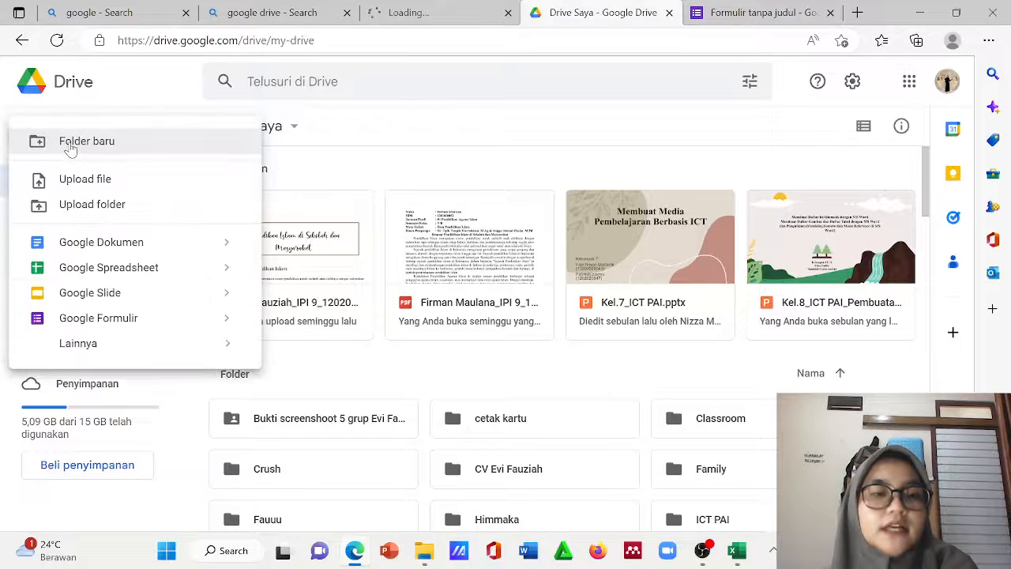
{"action": "left_click", "coordinate": [144, 328]}
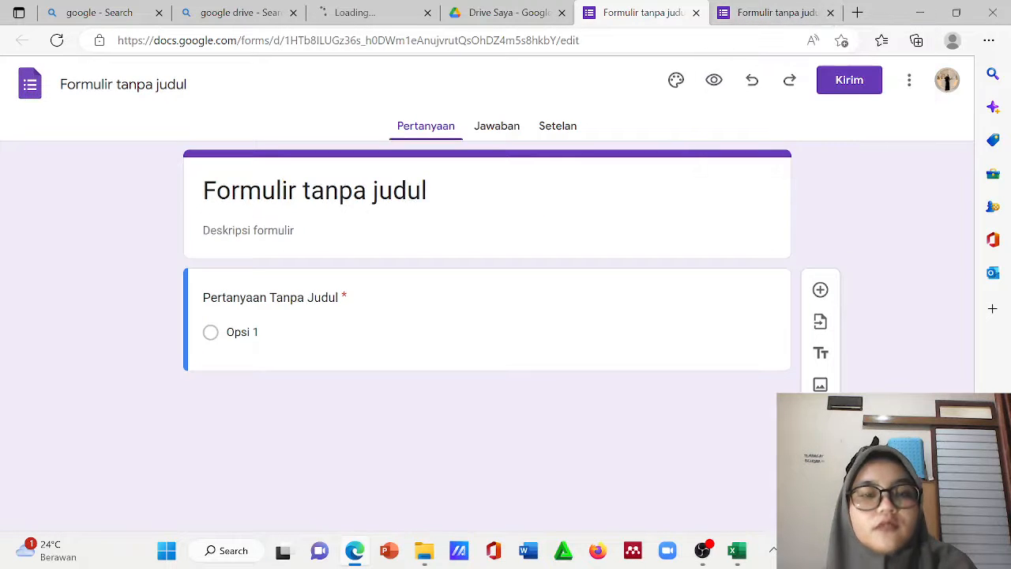
{"action": "left_click", "coordinate": [831, 13]}
Replace the form title with "Ujian Tengah Semester"
{"action": "left_click", "coordinate": [297, 190]}
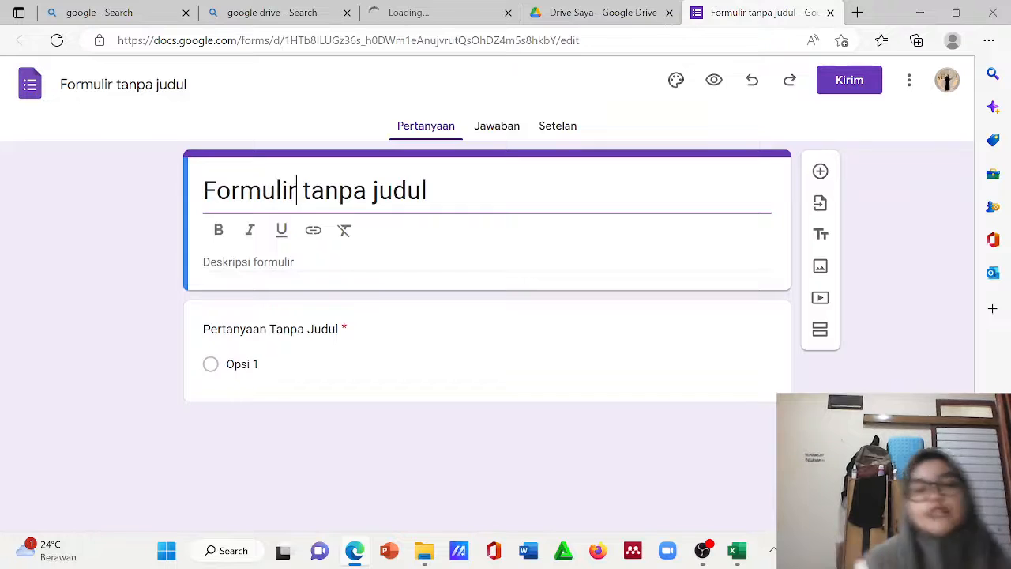
{"action": "key", "text": "ctrl+a"}
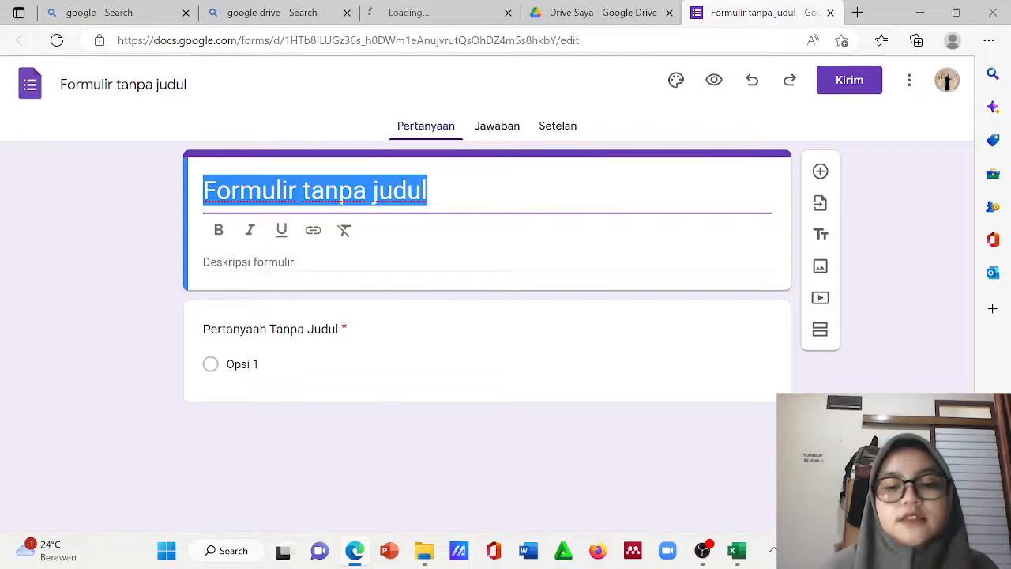
{"action": "type", "text": "Ujian "}
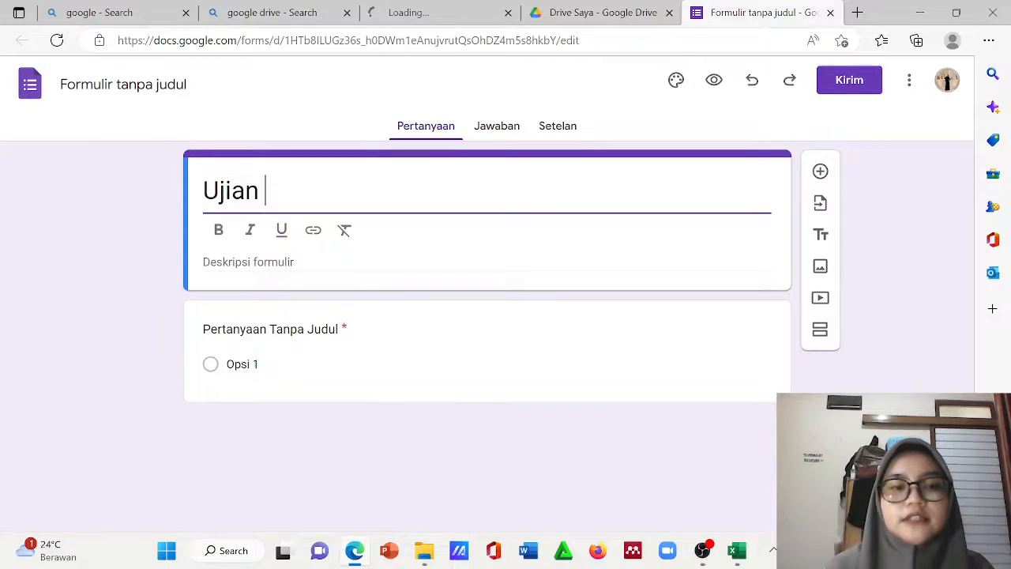
{"action": "type", "text": "Tengah Se"}
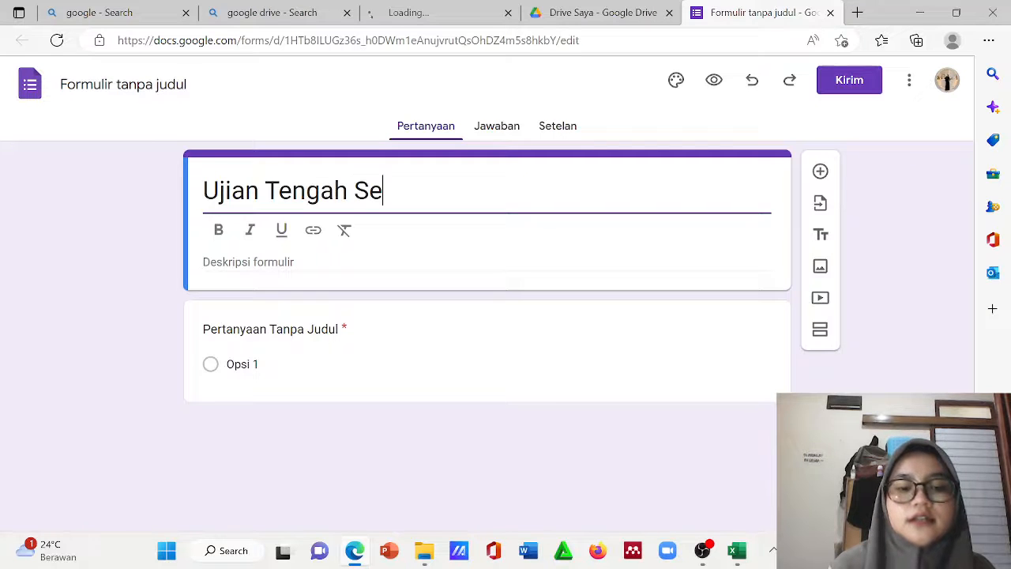
{"action": "type", "text": "mester"}
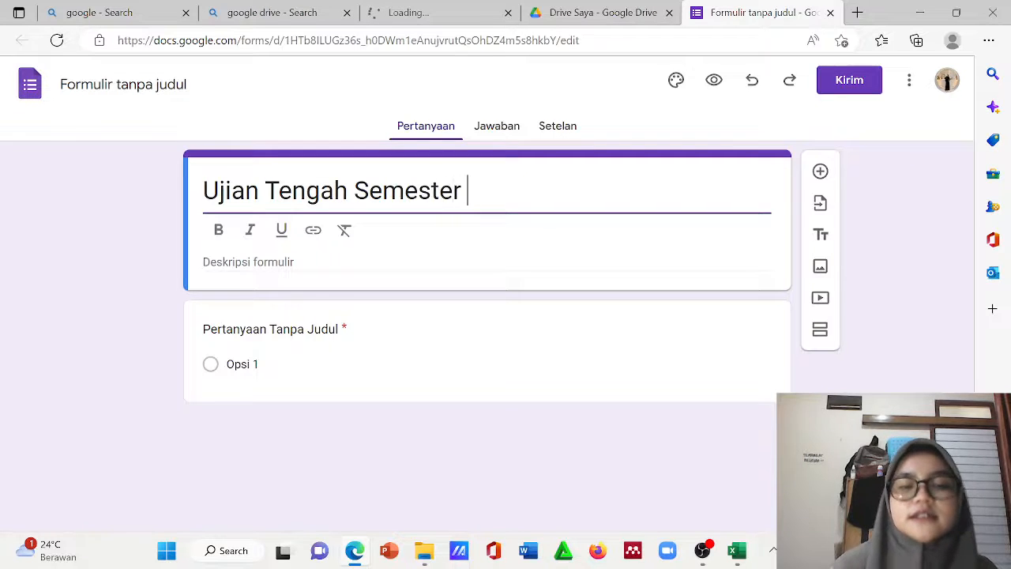
Enter "Mata pelajaran Pendidikan Agama Islam Kelas V" as the form description
{"action": "left_click", "coordinate": [273, 264]}
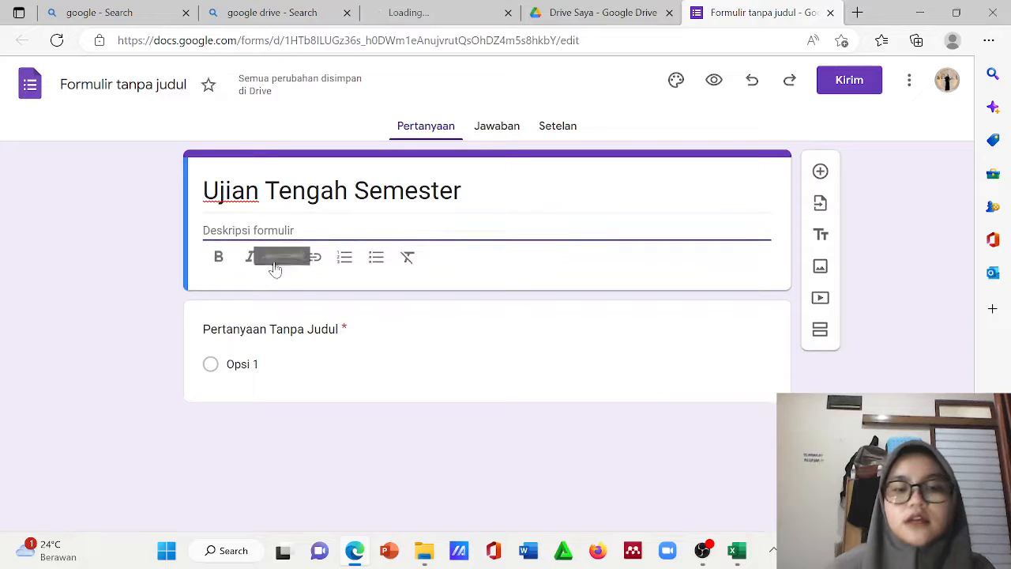
{"action": "type", "text": "Mata "}
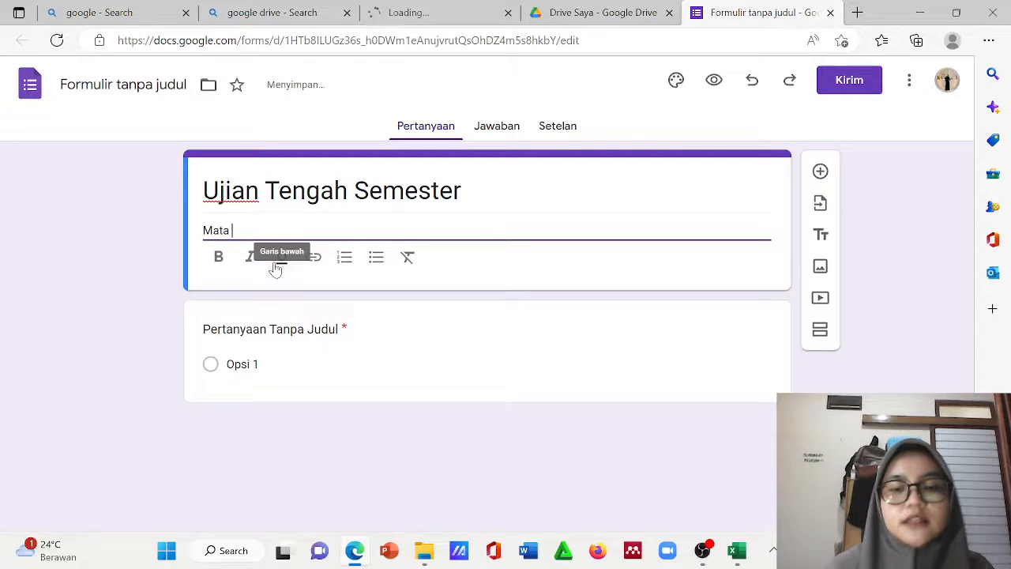
{"action": "type", "text": "pelaja"}
{"action": "type", "text": "ran"}
{"action": "key", "text": "BackSpace"}
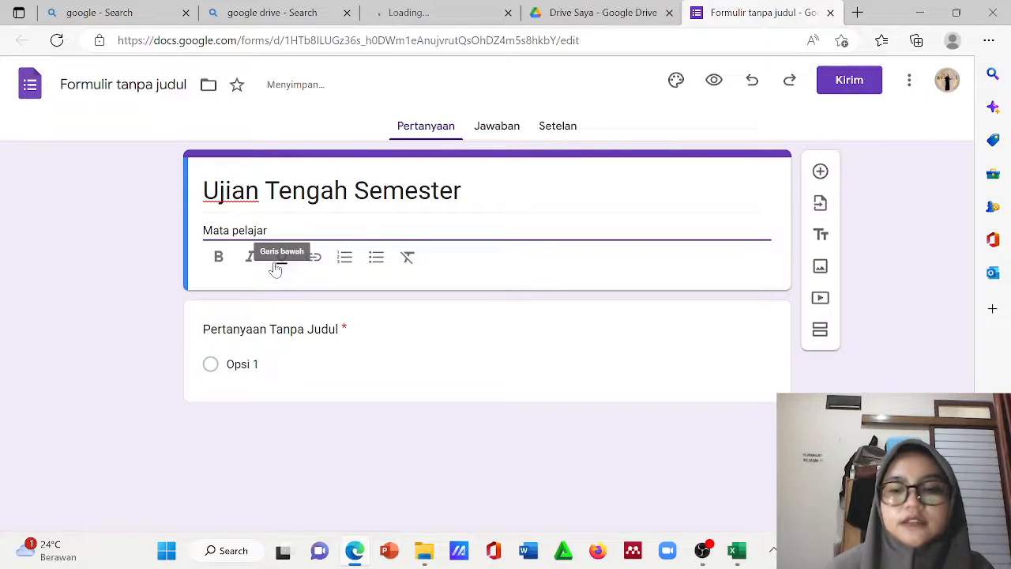
{"action": "type", "text": "an Pendidi"}
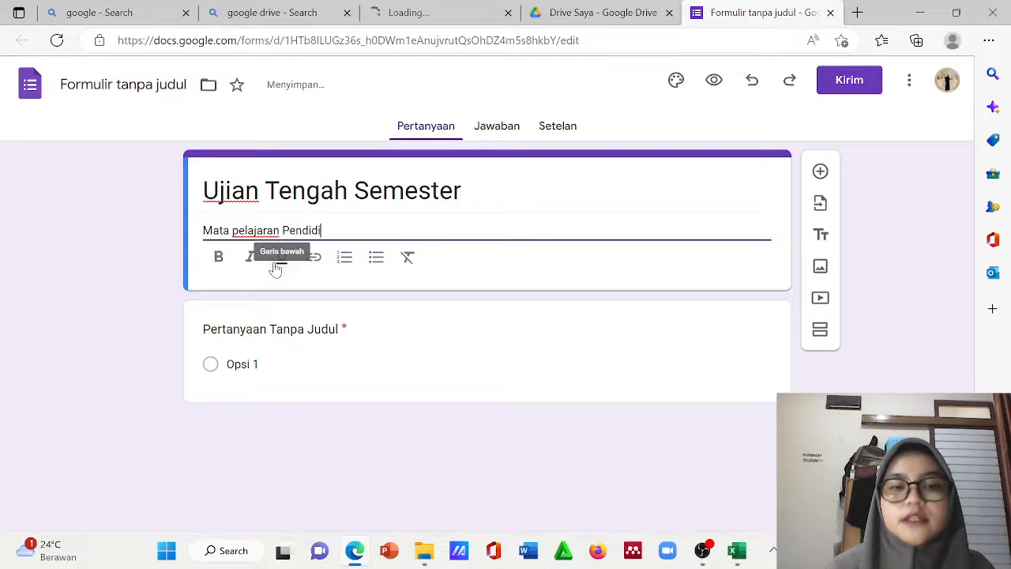
{"action": "type", "text": "kan Agama Islam Kelas V"}
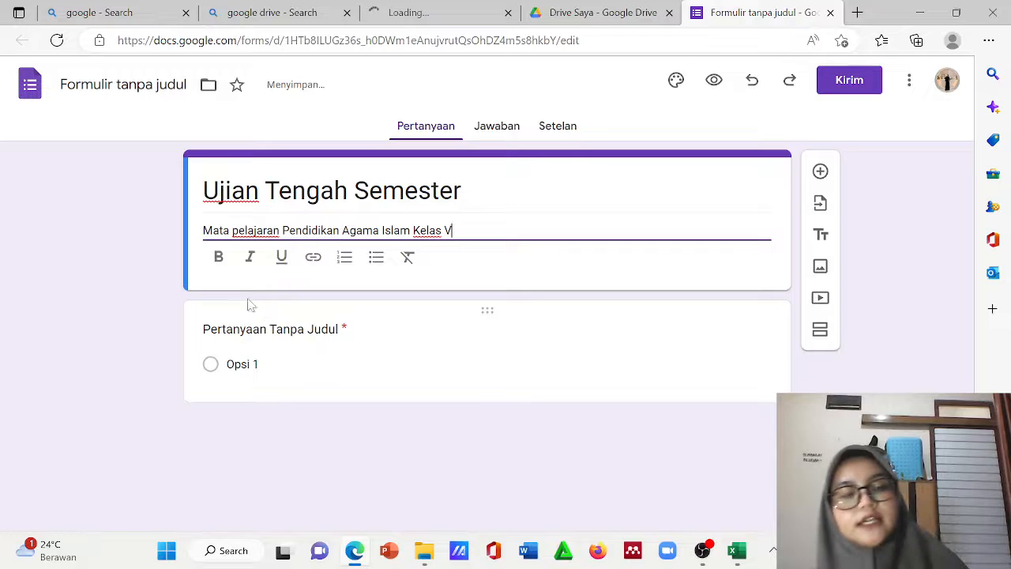
Make the whole form description bold, trying italics on it and removing them again
{"action": "left_click", "coordinate": [218, 256]}
{"action": "left_click_drag", "start_coordinate": [204, 236], "coordinate": [452, 230]}
{"action": "left_click", "coordinate": [219, 258]}
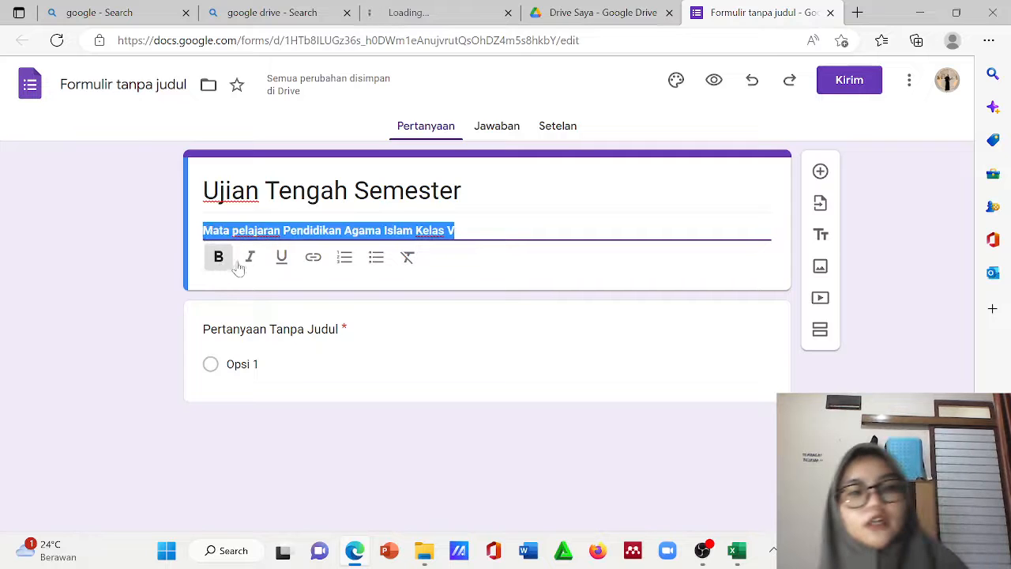
{"action": "left_click", "coordinate": [249, 258]}
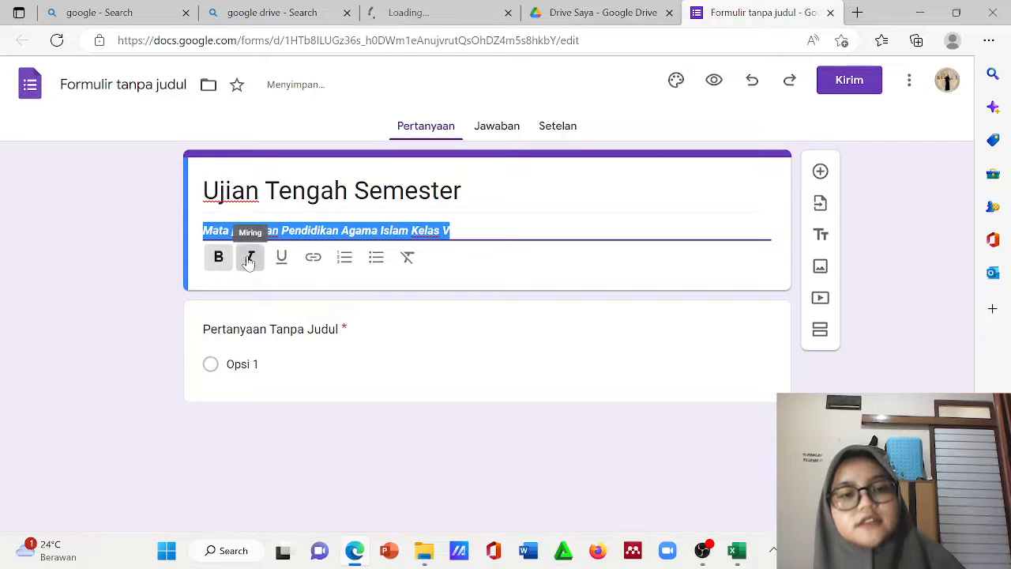
{"action": "left_click", "coordinate": [249, 257]}
Look through the available question types, keep multiple choice, and set the first question's text to "Siapakah nabi kita ?"
{"action": "left_click", "coordinate": [432, 341]}
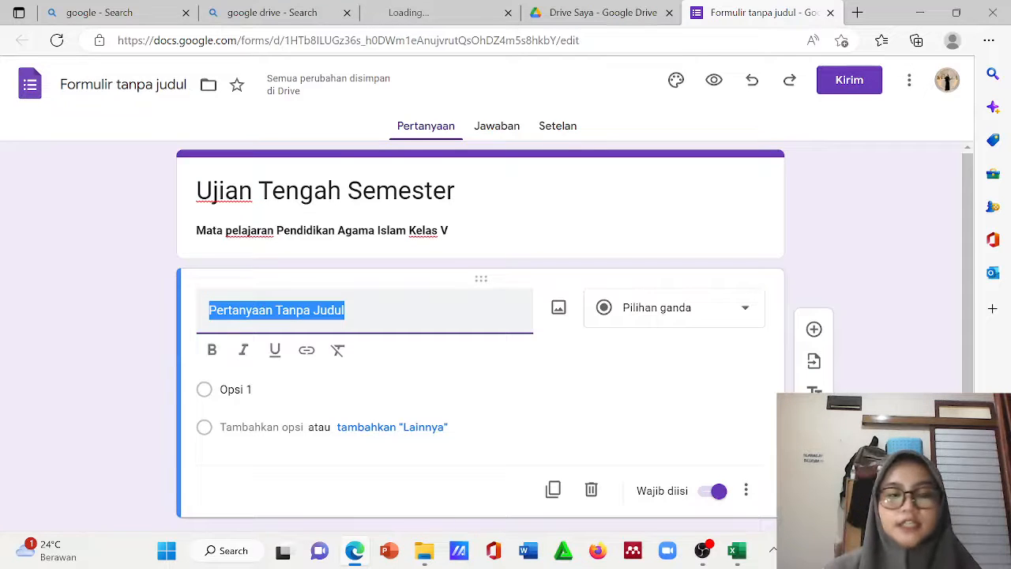
{"action": "left_click", "coordinate": [711, 326]}
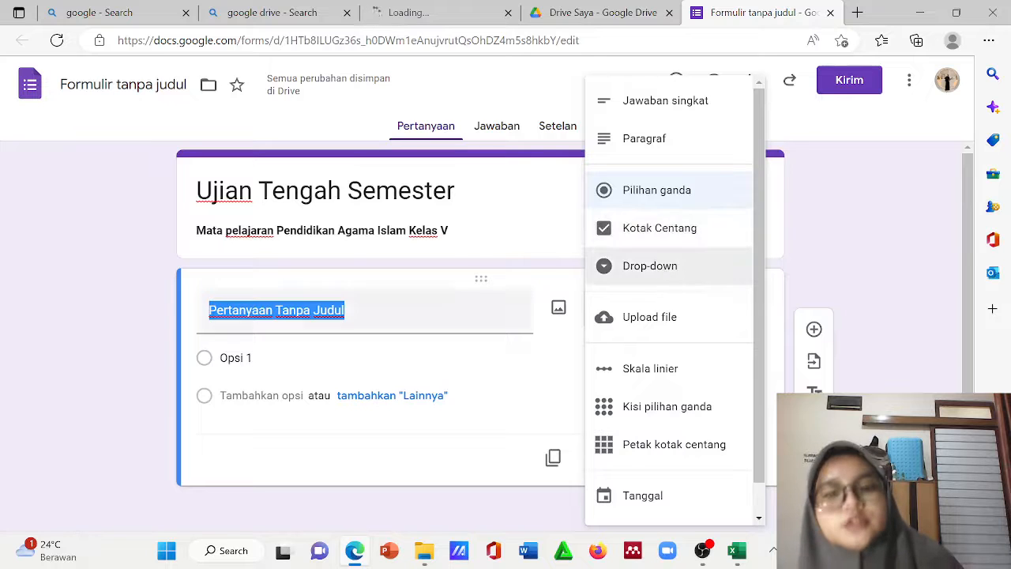
{"action": "left_click", "coordinate": [486, 396]}
{"action": "left_click", "coordinate": [327, 312]}
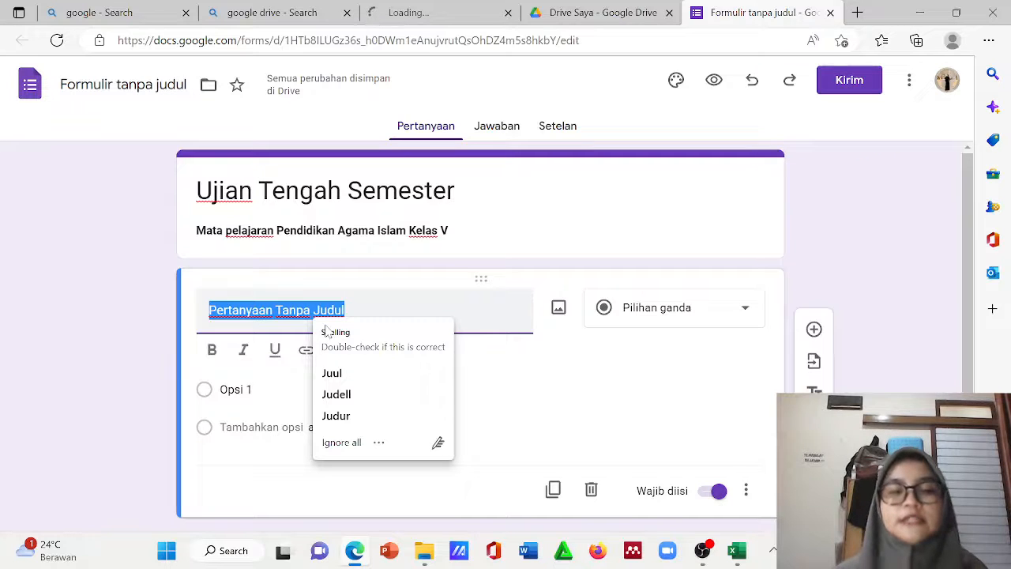
{"action": "type", "text": "Siapa"}
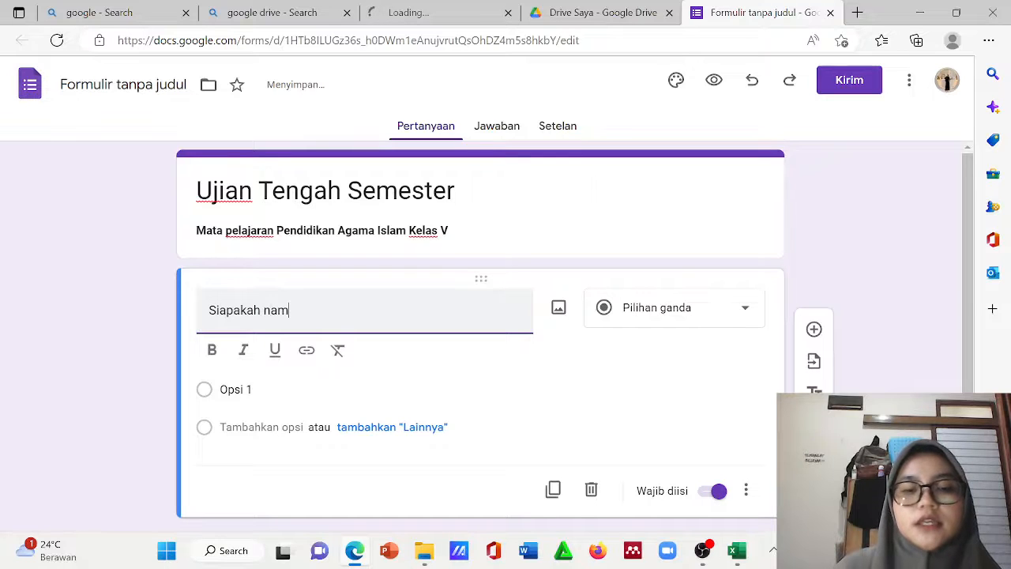
{"action": "type", "text": "kah nabi ki"}
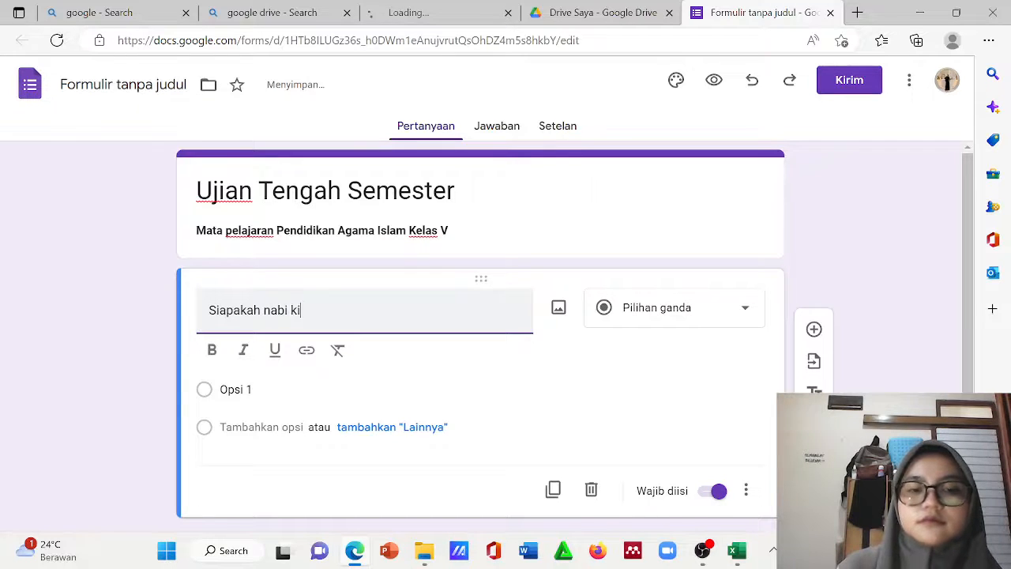
{"action": "type", "text": "ta ?"}
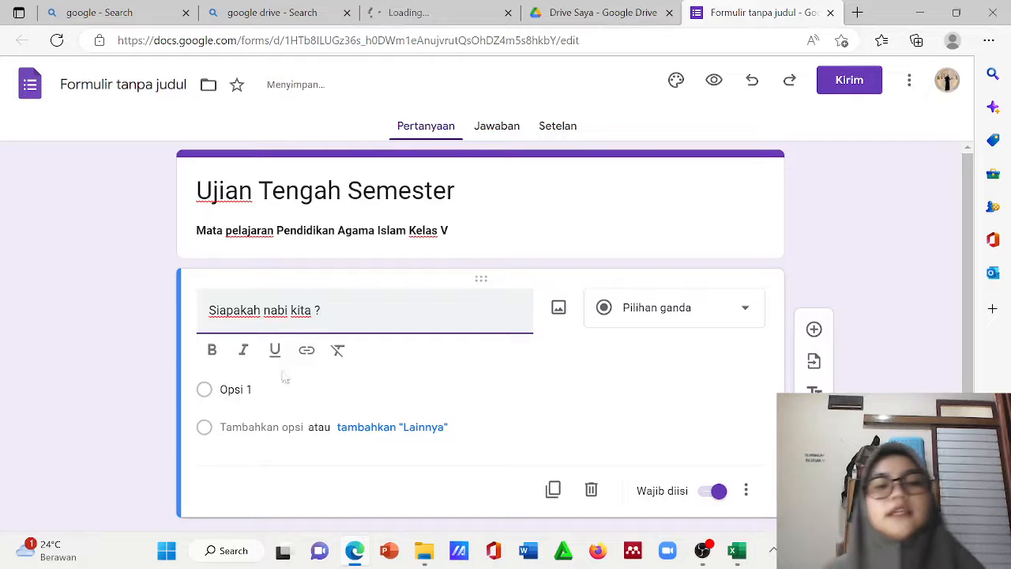
Set the question's first answer option to "Nabi Muhammad SAW"
{"action": "left_click", "coordinate": [257, 394]}
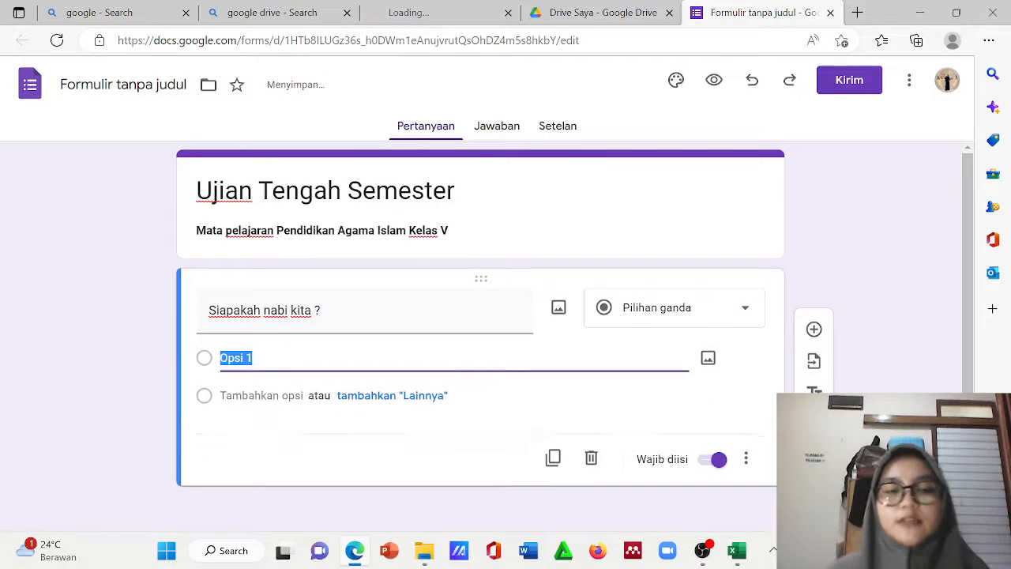
{"action": "type", "text": "Nabi"}
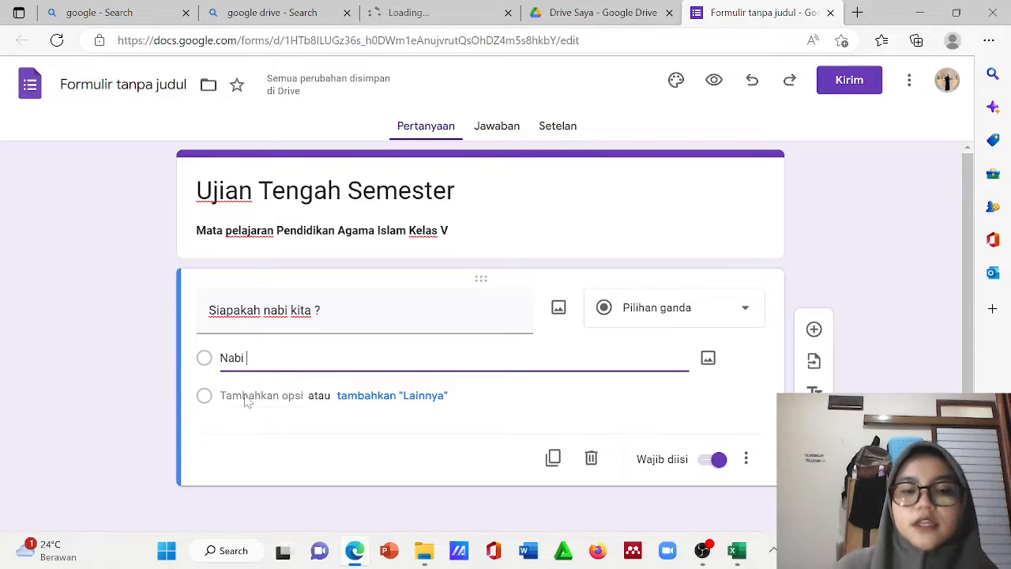
{"action": "type", "text": " Muh"}
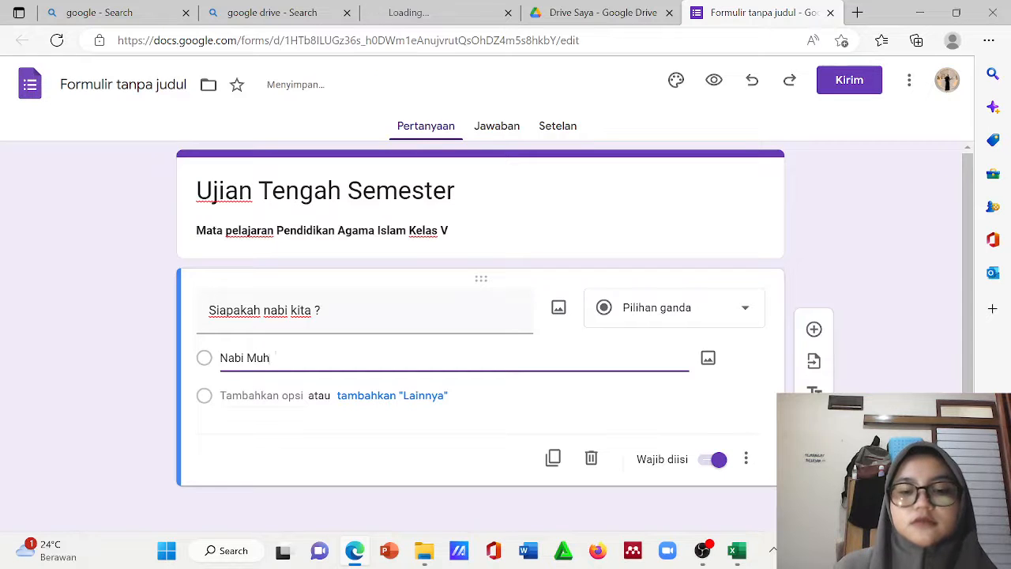
{"action": "type", "text": "ammad SAW"}
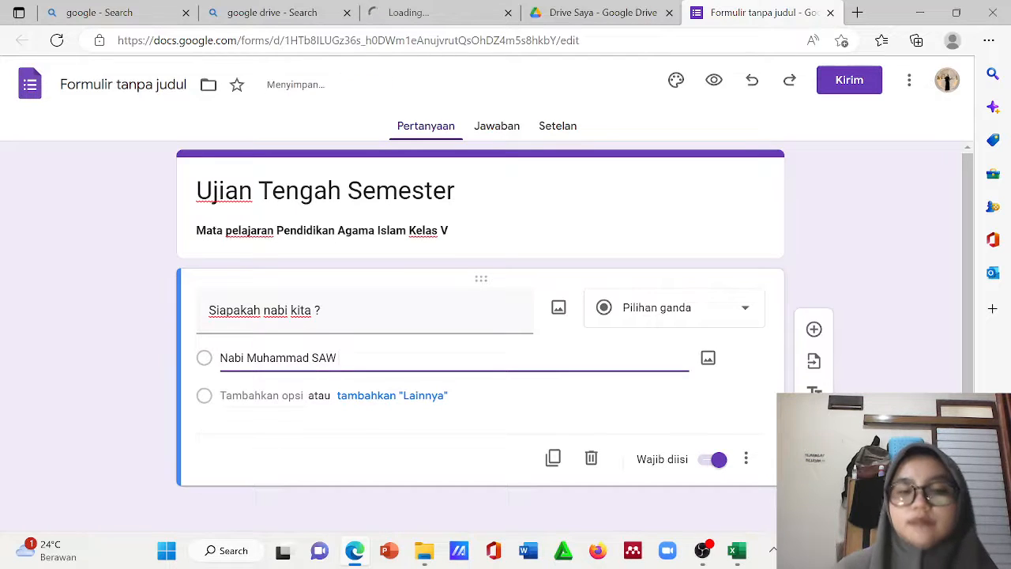
Add the answer options "Nabi Adam", "Nabi Isa" and "Nabi nuh" to the first question
{"action": "key", "text": "Return"}
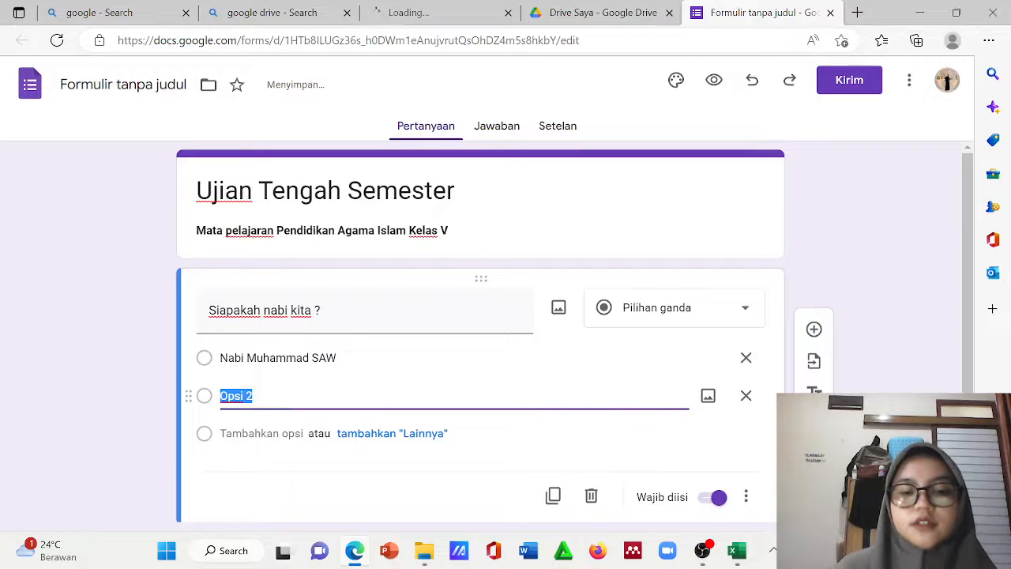
{"action": "type", "text": "Nabi Ada"}
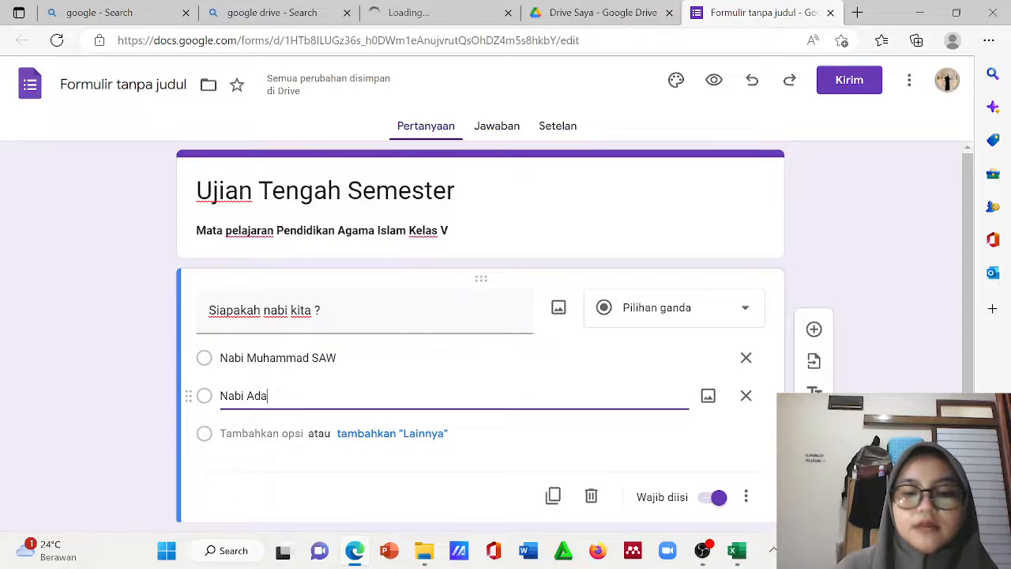
{"action": "type", "text": "m"}
{"action": "key", "text": "Return"}
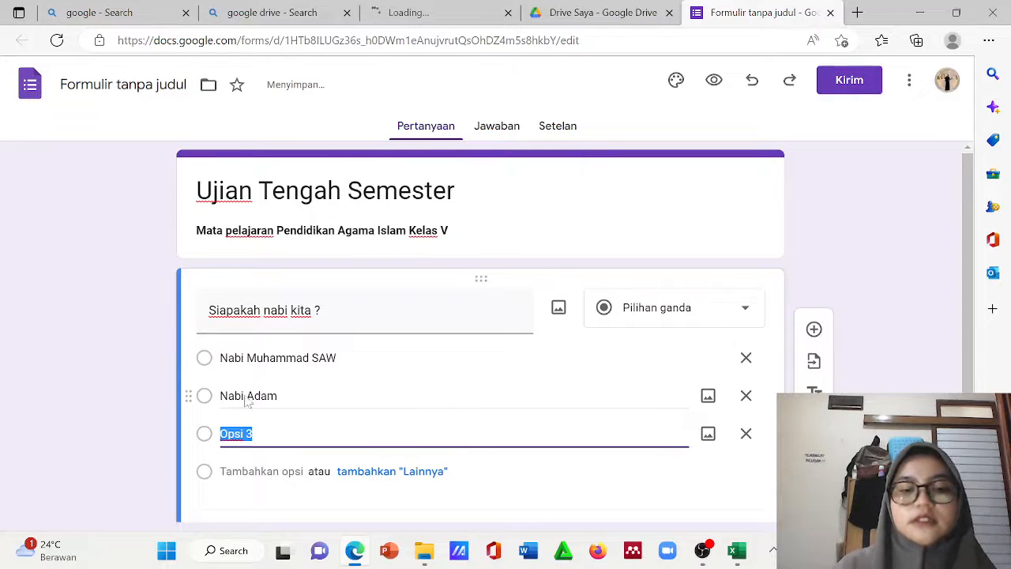
{"action": "type", "text": "Nabi I"}
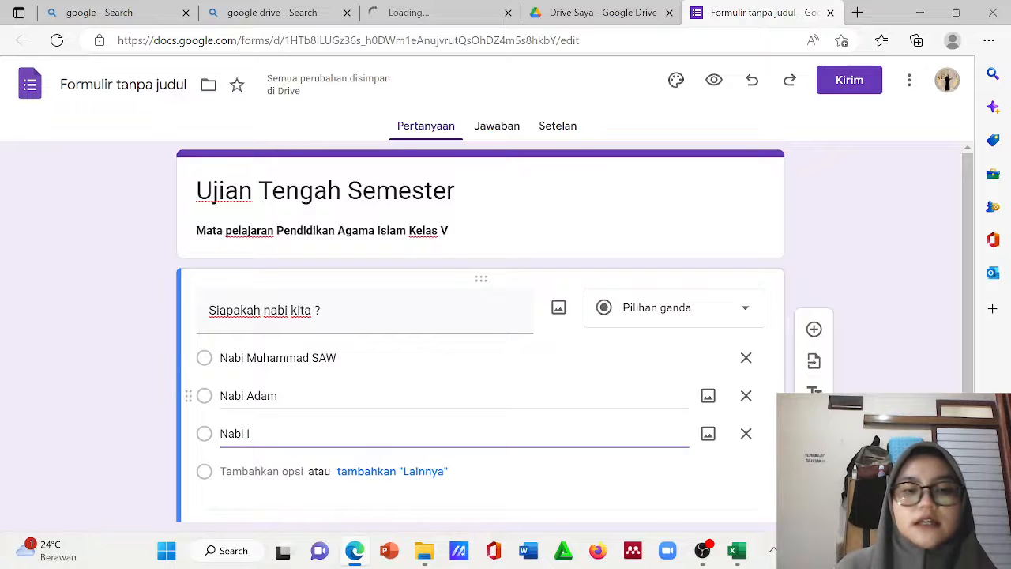
{"action": "type", "text": "sa"}
{"action": "key", "text": "Return"}
{"action": "type", "text": "Nabi"}
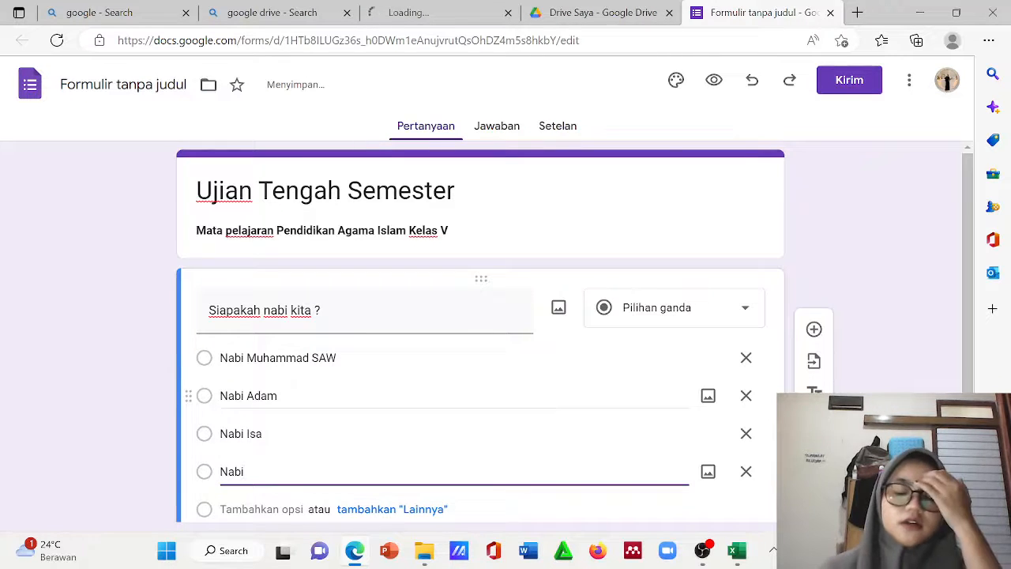
{"action": "type", "text": " nuh"}
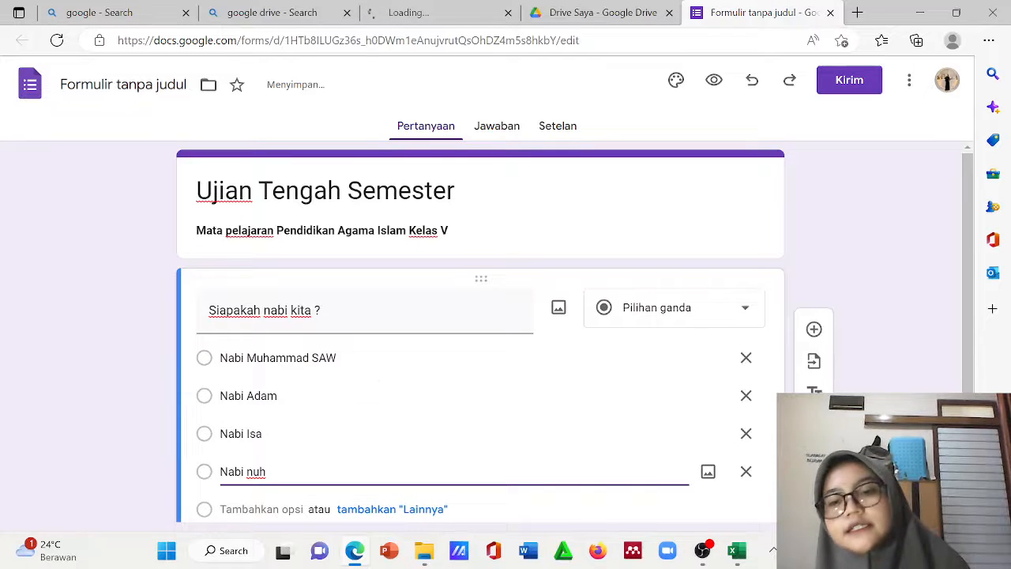
{"action": "left_click", "coordinate": [778, 344]}
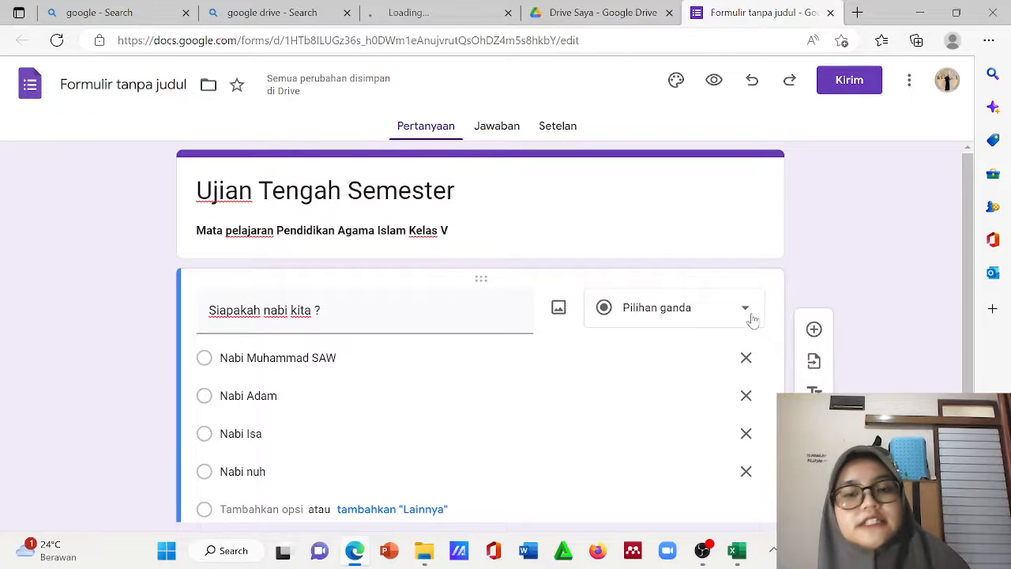
Look through the question types, try Waktu and Petak kotak centang on the first question, and undo both changes
{"action": "left_click", "coordinate": [752, 314]}
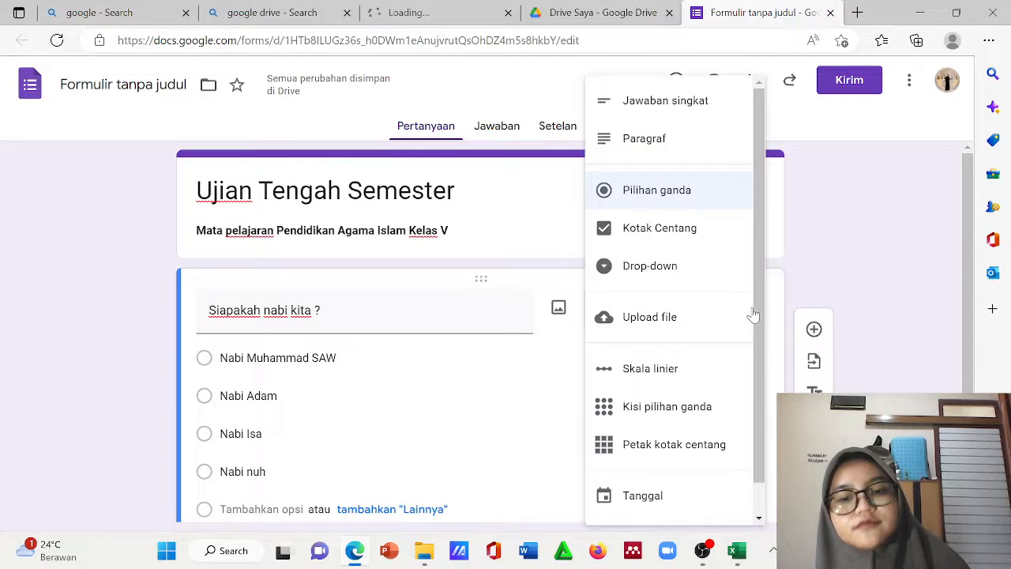
{"action": "scroll", "coordinate": [755, 316], "scroll_direction": "down", "scroll_amount": 1}
{"action": "scroll", "coordinate": [755, 245], "scroll_direction": "up", "scroll_amount": 1}
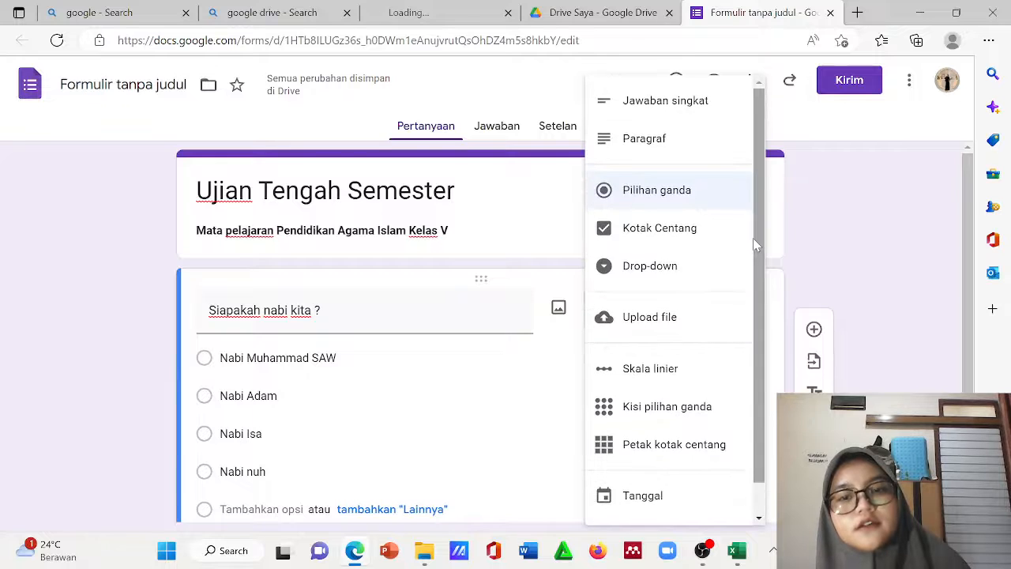
{"action": "left_click", "coordinate": [874, 176]}
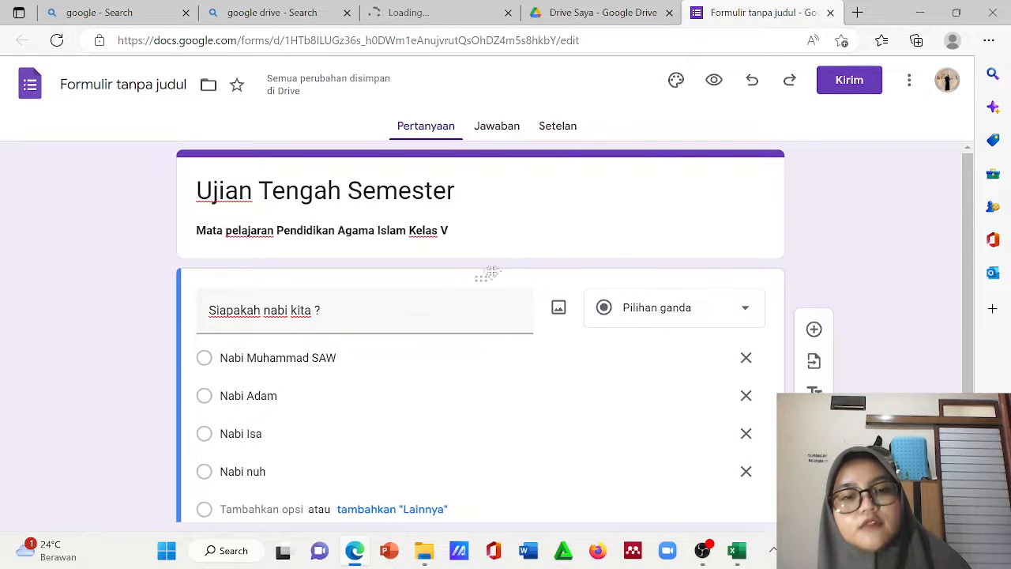
{"action": "left_click", "coordinate": [744, 308]}
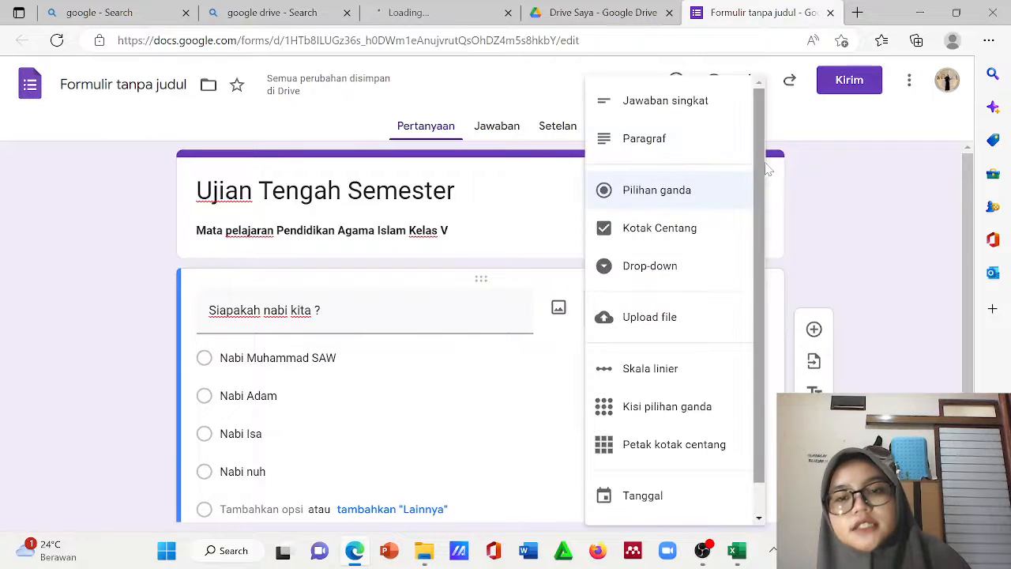
{"action": "scroll", "coordinate": [719, 343], "scroll_direction": "down", "scroll_amount": 1}
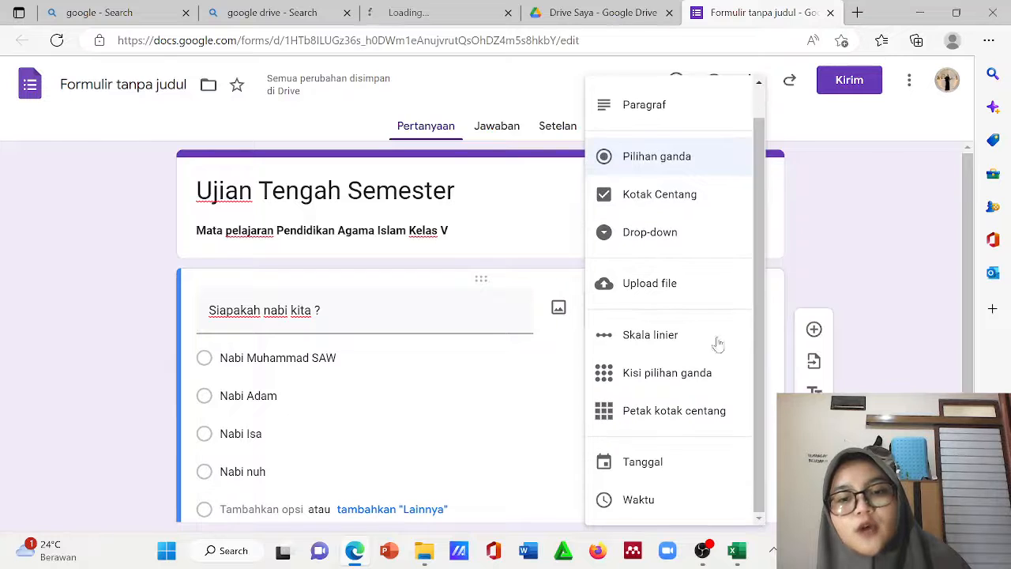
{"action": "left_click", "coordinate": [636, 500]}
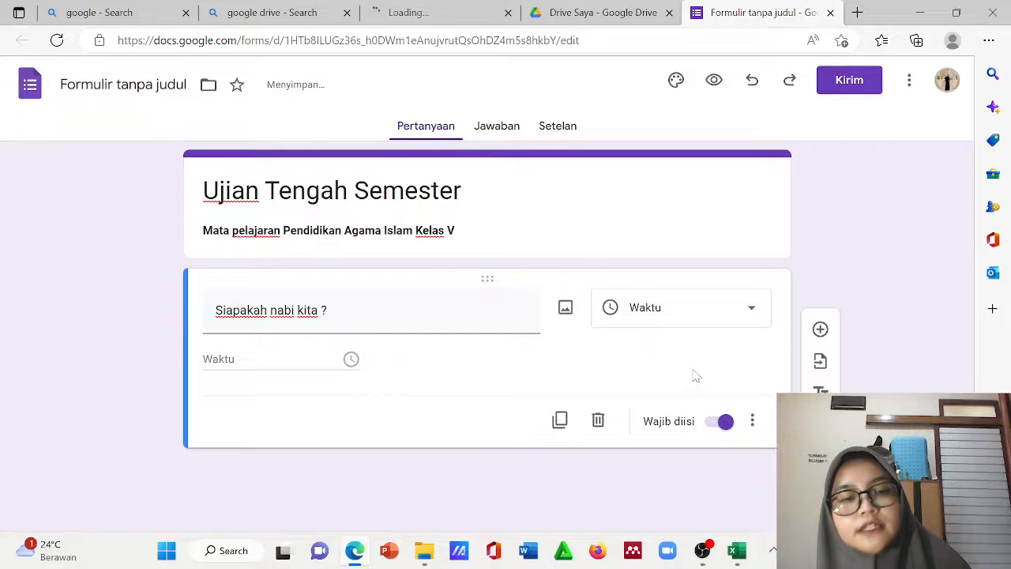
{"action": "left_click", "coordinate": [681, 316]}
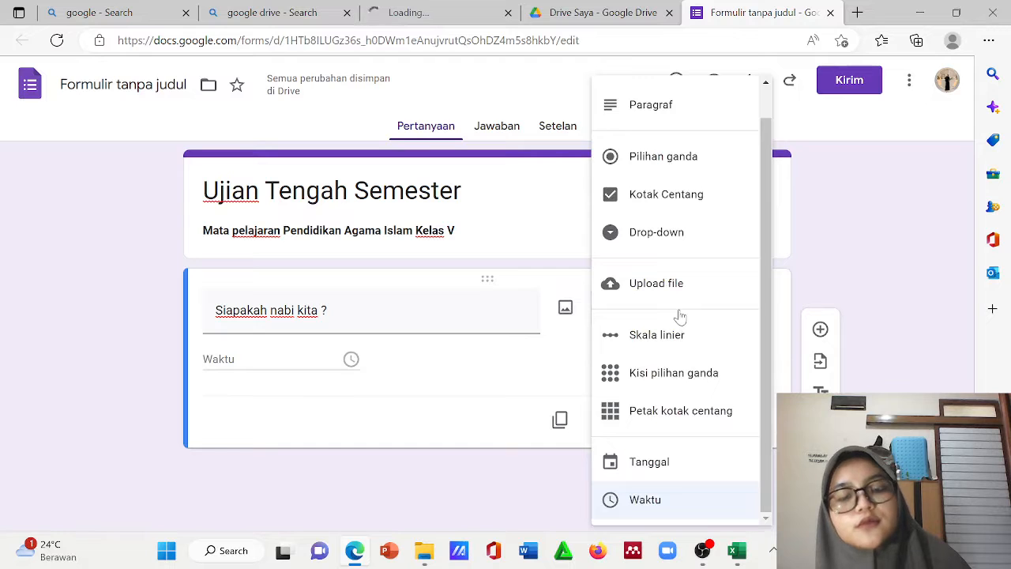
{"action": "left_click", "coordinate": [678, 409]}
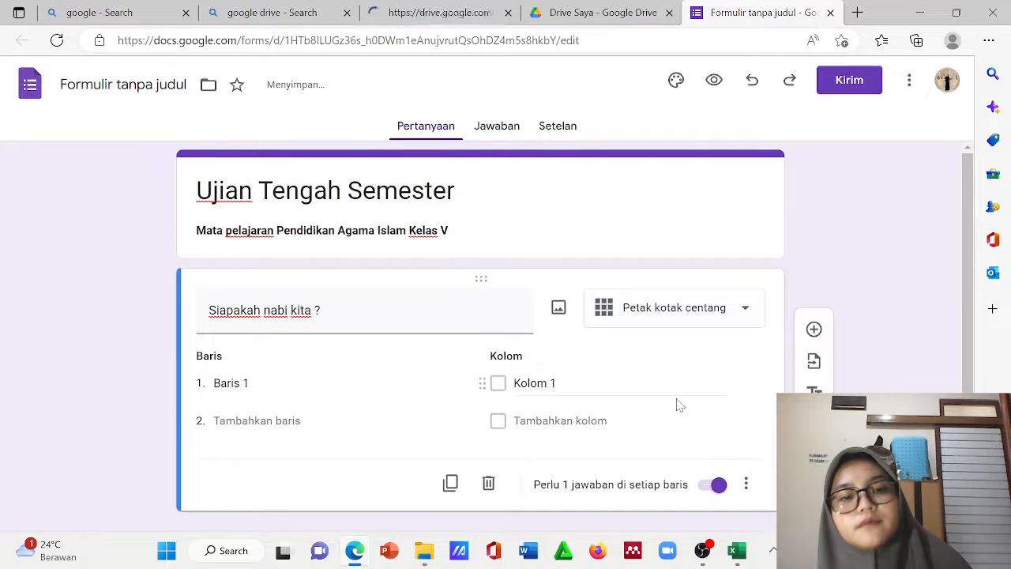
{"action": "key", "text": "ctrl+z"}
{"action": "key", "text": "ctrl+z"}
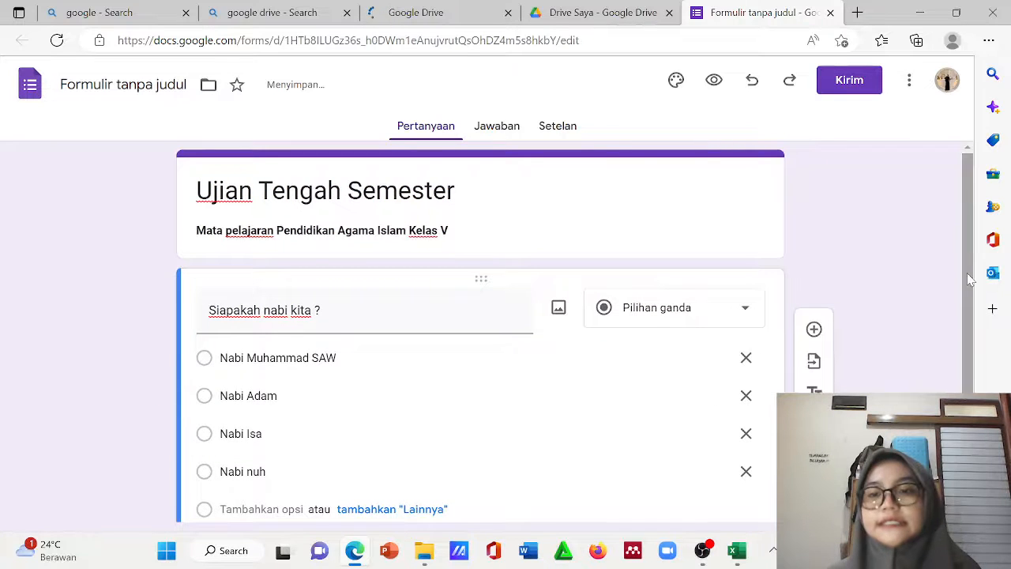
Add a second question reading "Bagaiamna nabi bisa hijrah ke mekkah" and set its type to Paragraf
{"action": "left_click_drag", "start_coordinate": [972, 278], "coordinate": [963, 315]}
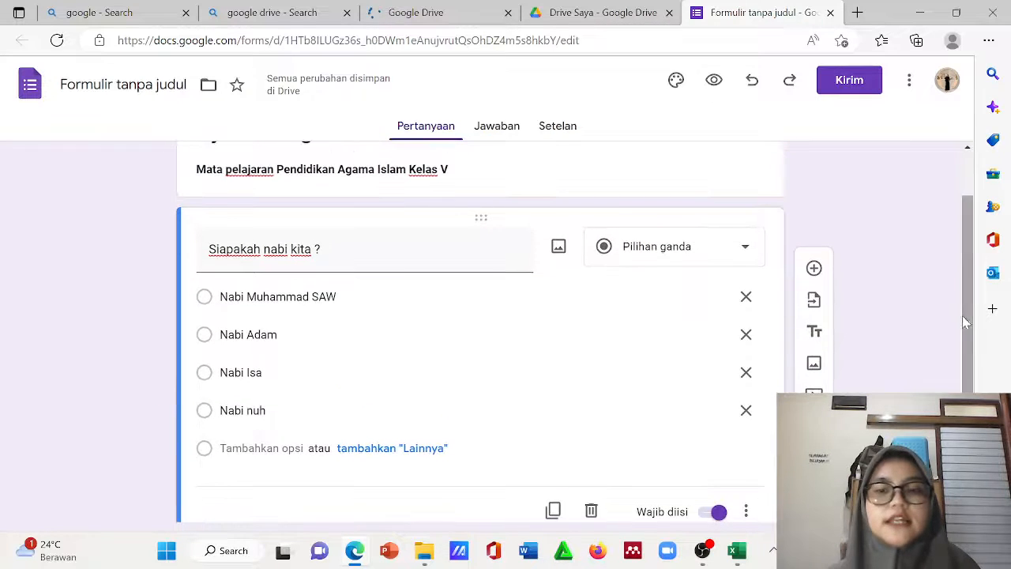
{"action": "left_click", "coordinate": [815, 268]}
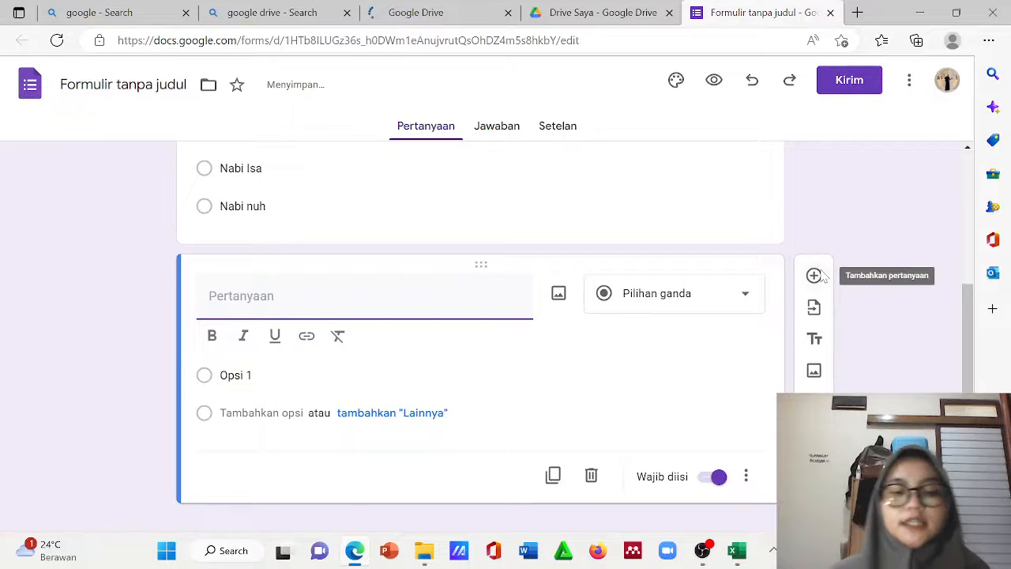
{"action": "type", "text": "S"}
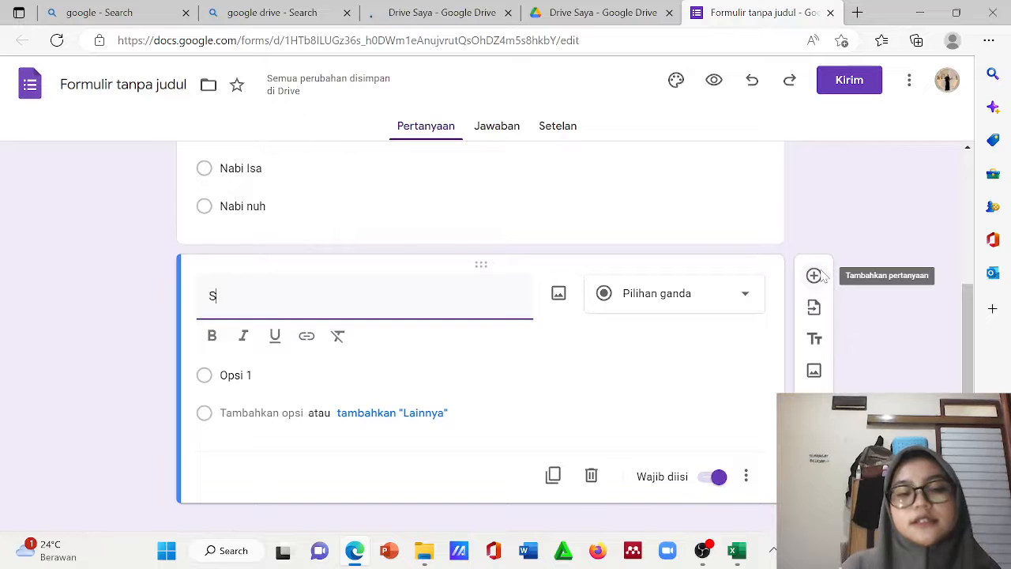
{"action": "key", "text": "BackSpace"}
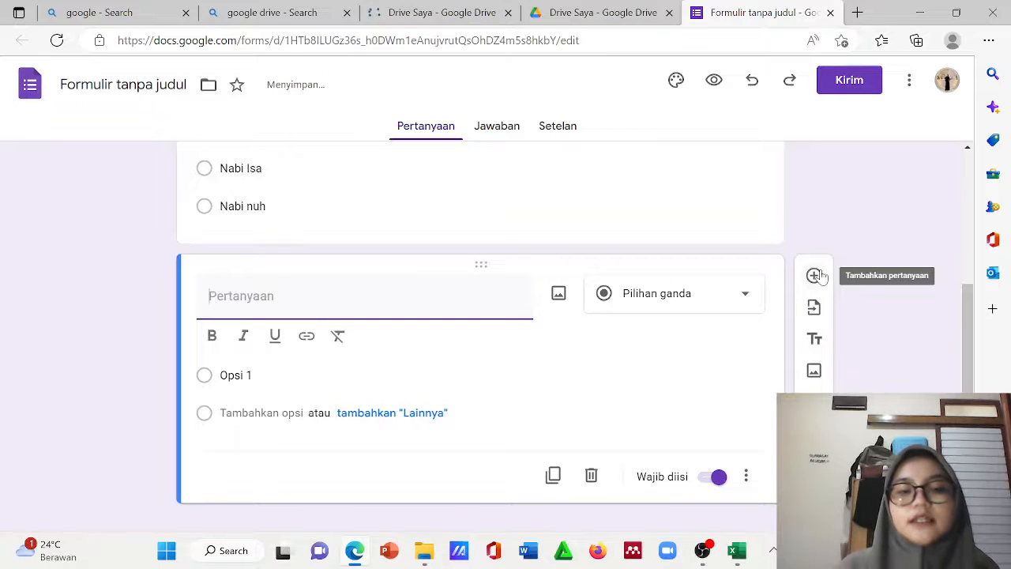
{"action": "type", "text": "Tangg"}
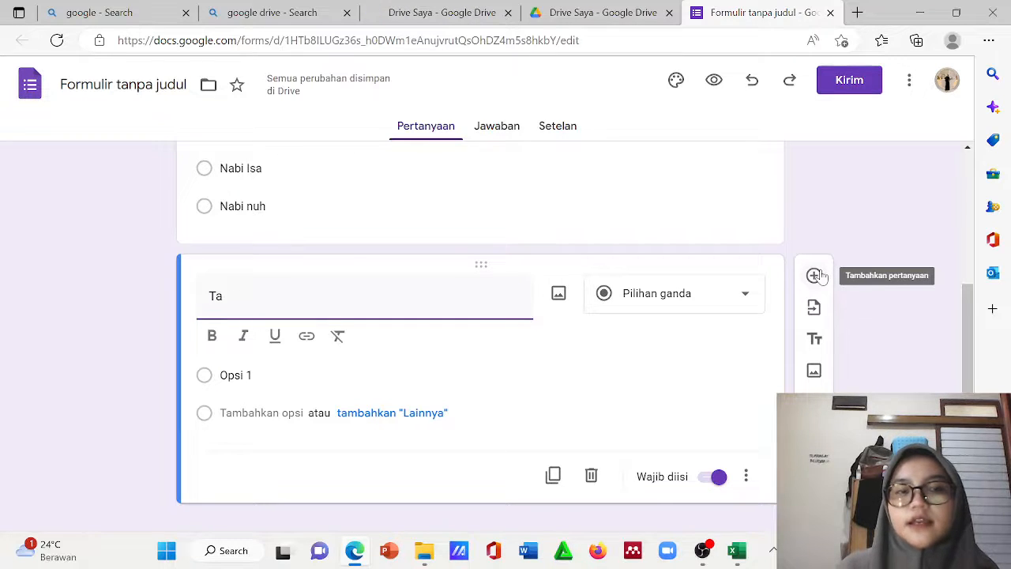
{"action": "key", "text": "BackSpace"}
{"action": "key", "text": "BackSpace"}
{"action": "type", "text": "Bagaiam"}
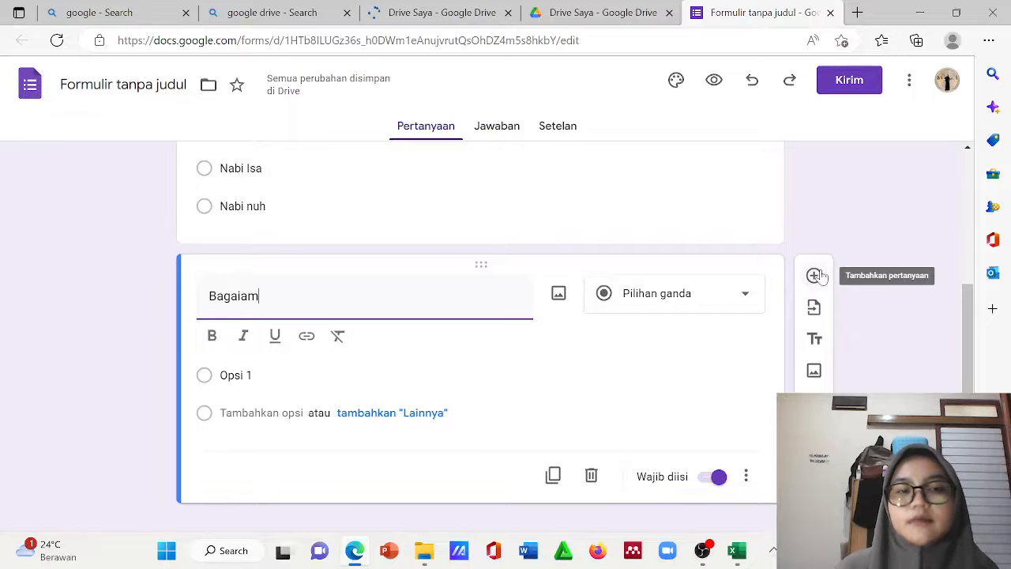
{"action": "type", "text": "bi"}
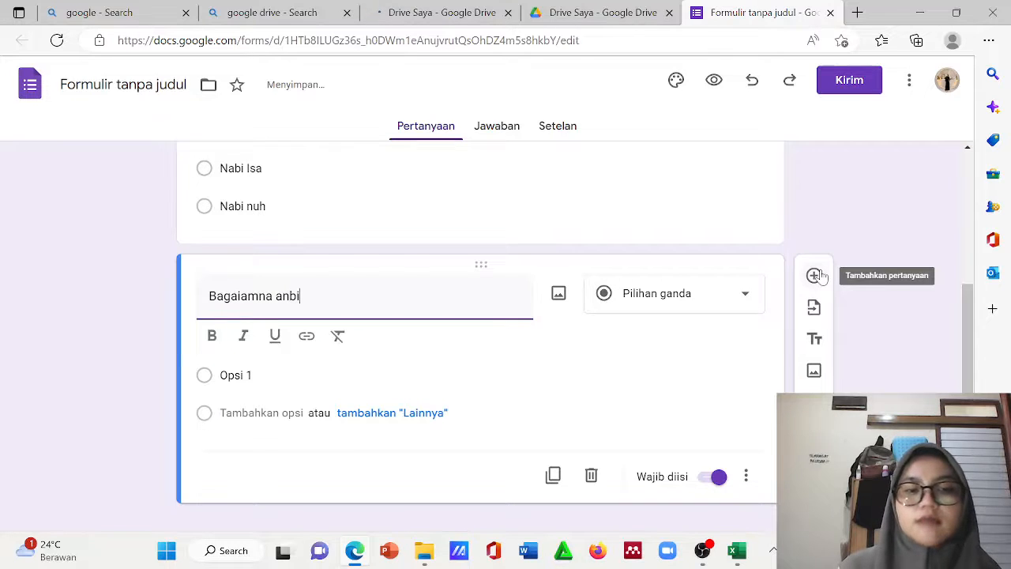
{"action": "key", "text": "BackSpace"}
{"action": "key", "text": "BackSpace"}
{"action": "key", "text": "BackSpace"}
{"action": "key", "text": "BackSpace"}
{"action": "type", "text": "nab"}
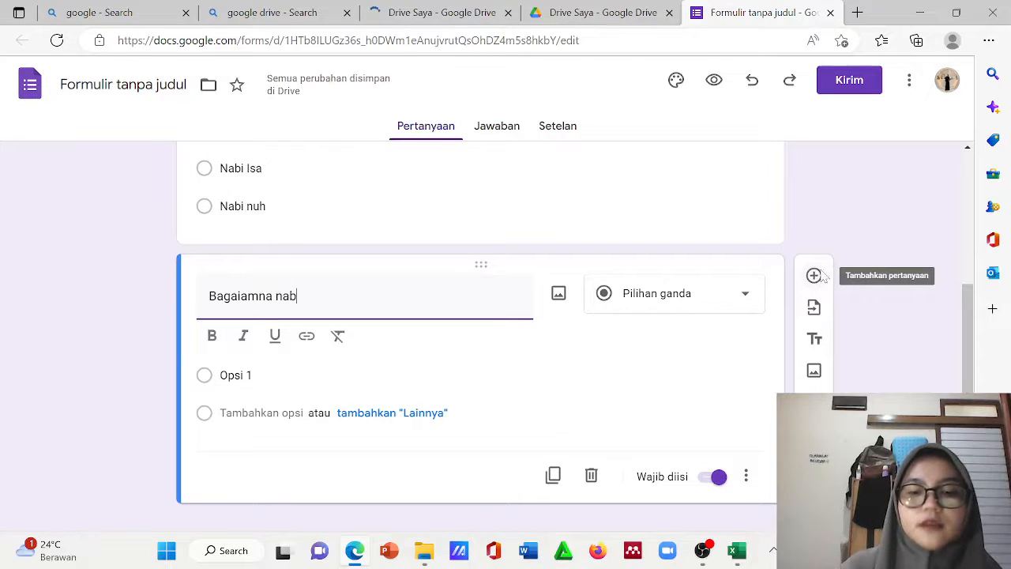
{"action": "type", "text": "i bisa h"}
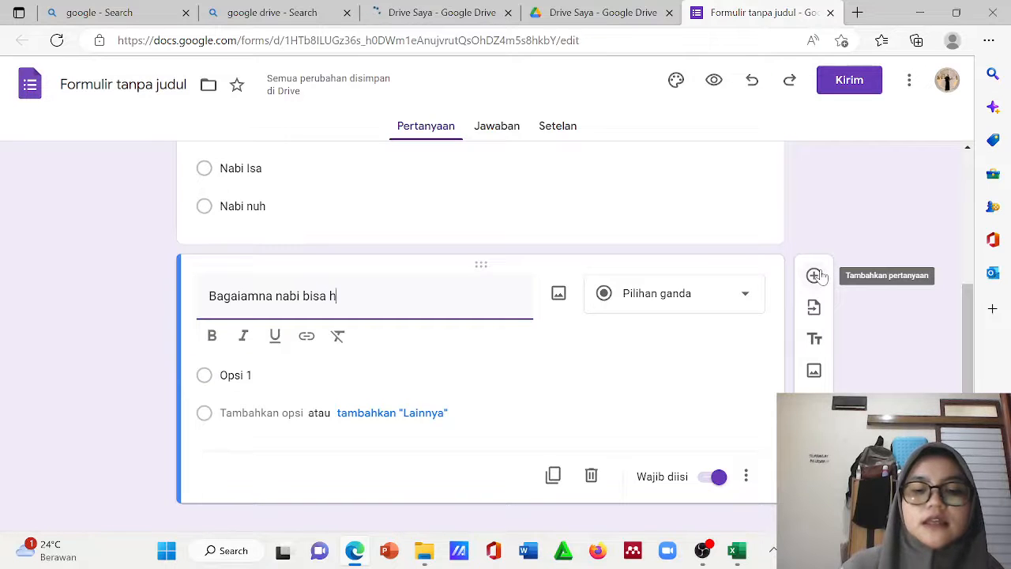
{"action": "type", "text": "ijrag"}
{"action": "key", "text": "BackSpace"}
{"action": "key", "text": "BackSpace"}
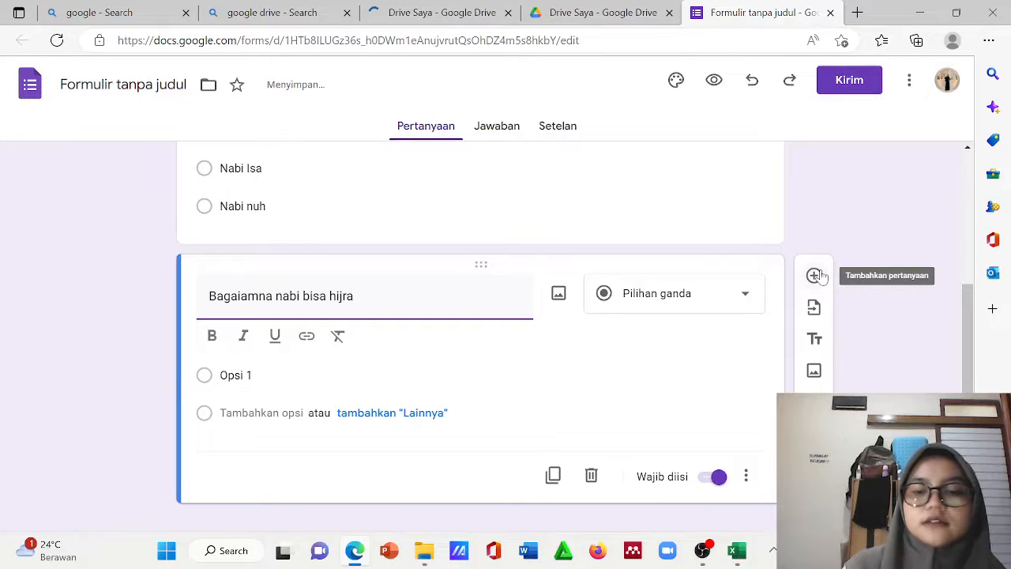
{"action": "type", "text": "h ke me"}
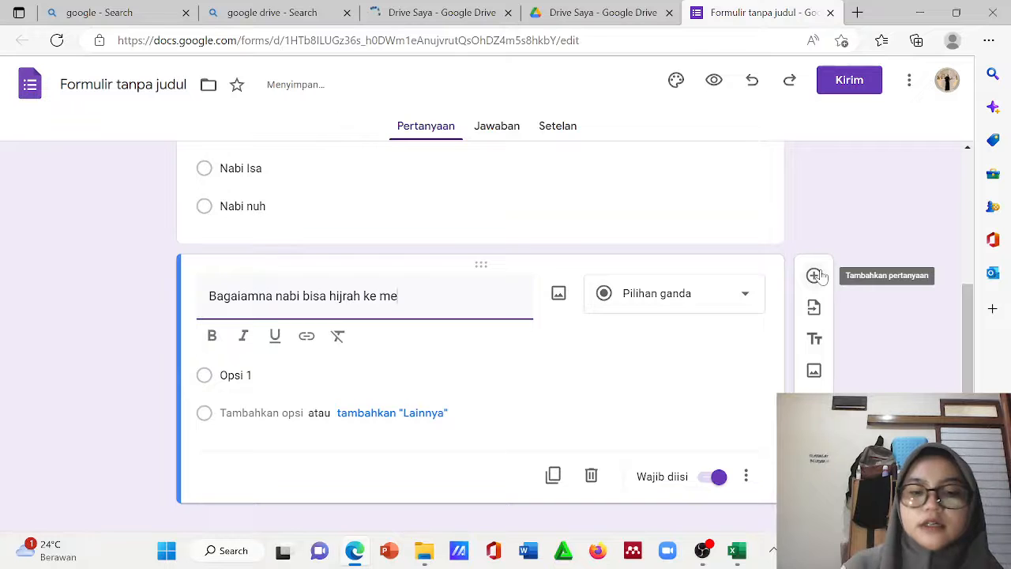
{"action": "type", "text": "kkah"}
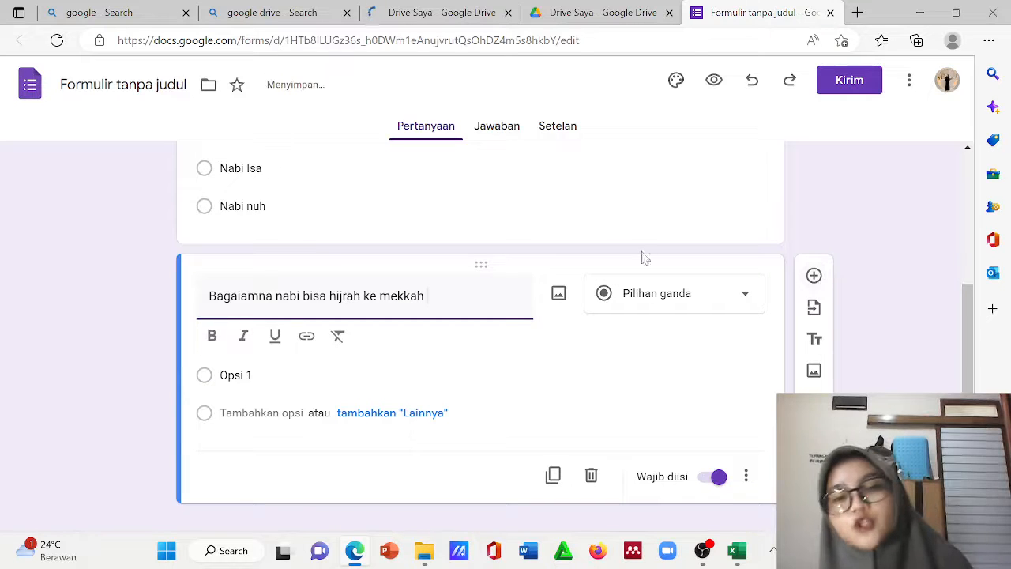
{"action": "left_click", "coordinate": [707, 302]}
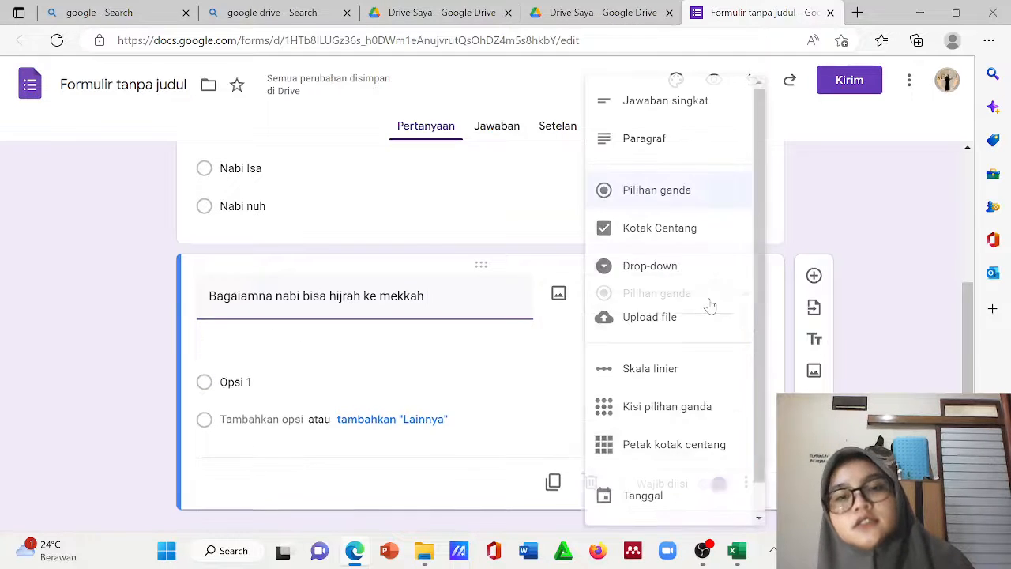
{"action": "left_click", "coordinate": [684, 154]}
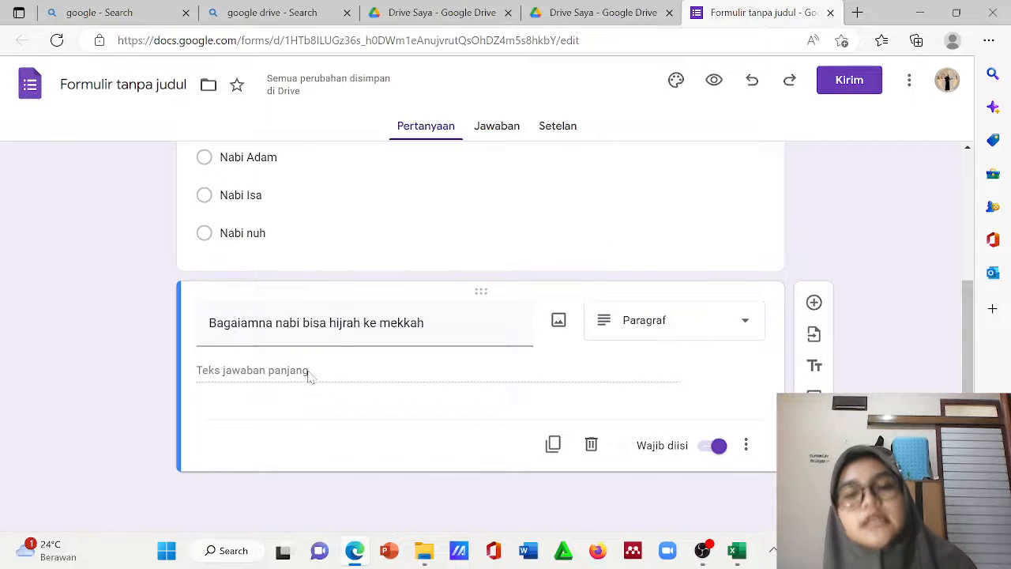
Add a third question reading "Apakah tuhan kita Allah" and set its type to Kotak Centang
{"action": "left_click", "coordinate": [814, 303]}
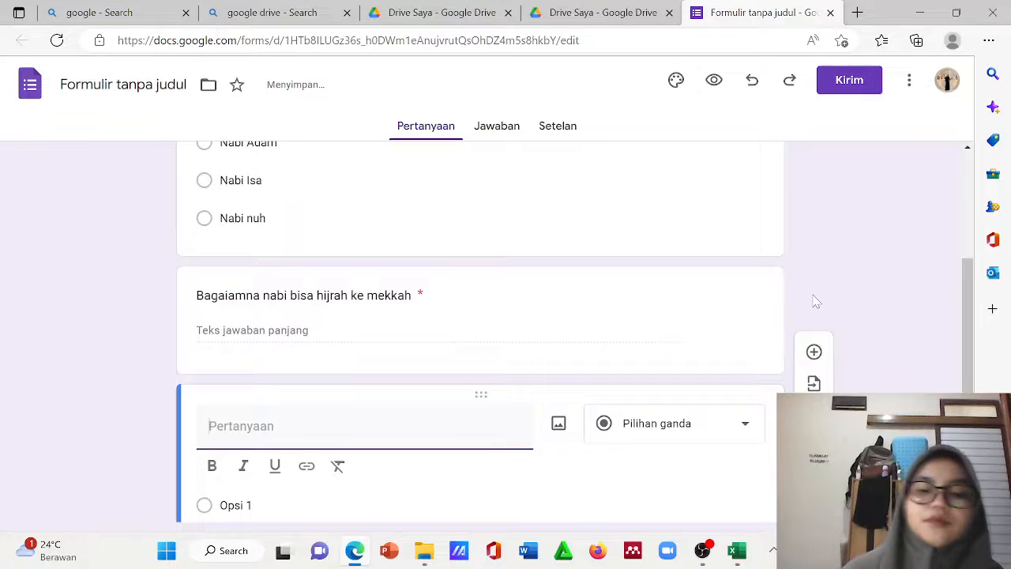
{"action": "type", "text": "a"}
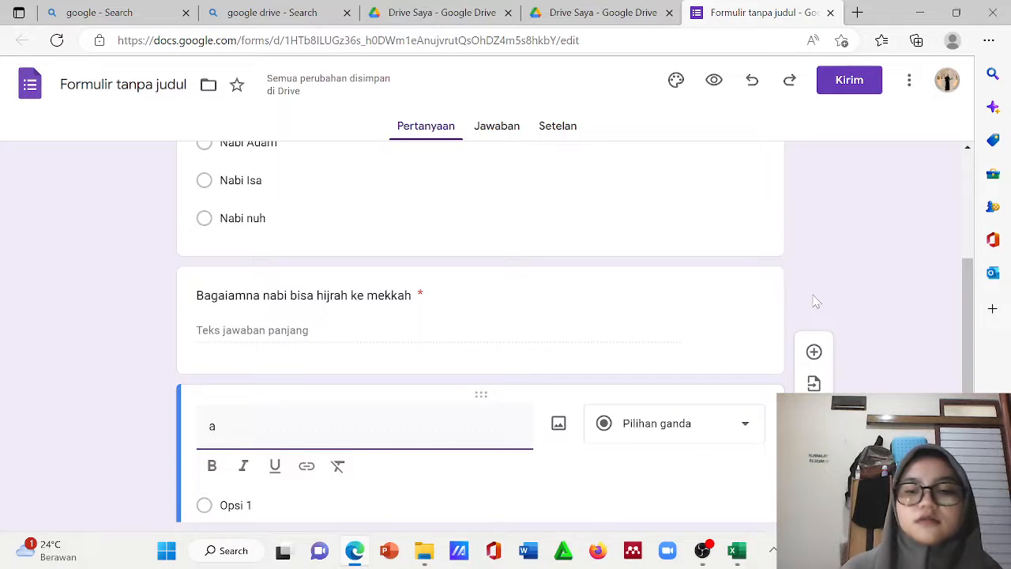
{"action": "key", "text": "BackSpace"}
{"action": "type", "text": "siapak"}
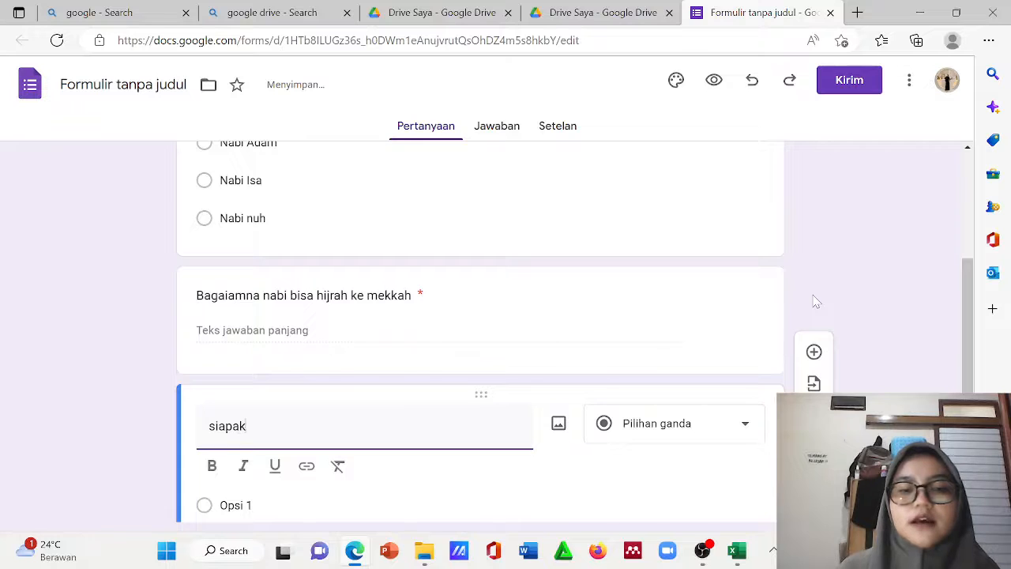
{"action": "type", "text": "ah tuhan"}
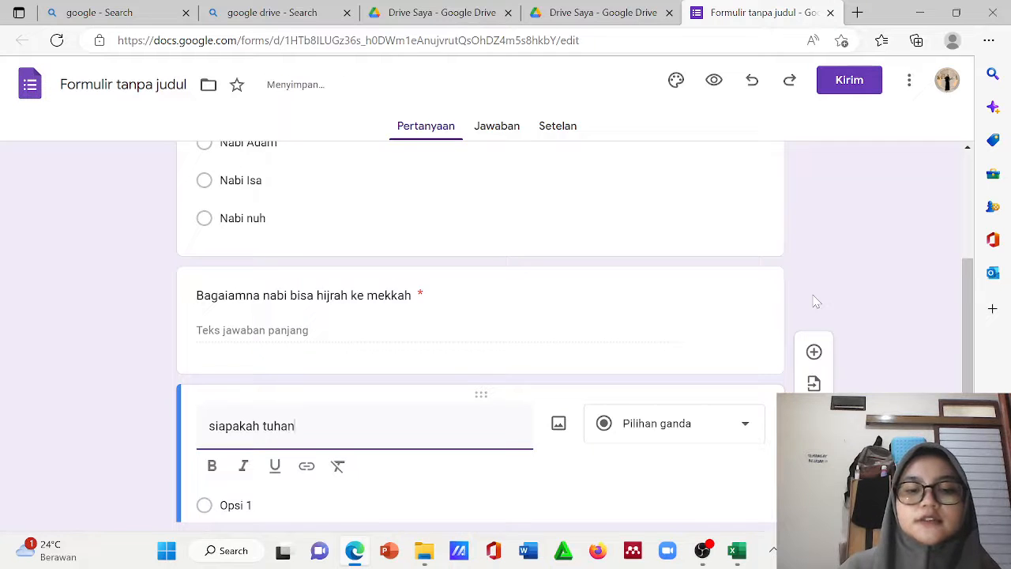
{"action": "key", "text": "BackSpace"}
{"action": "key", "text": "BackSpace"}
{"action": "key", "text": "BackSpace"}
{"action": "key", "text": "BackSpace"}
{"action": "key", "text": "BackSpace"}
{"action": "key", "text": "BackSpace"}
{"action": "key", "text": "BackSpace"}
{"action": "key", "text": "BackSpace"}
{"action": "key", "text": "BackSpace"}
{"action": "key", "text": "BackSpace"}
{"action": "key", "text": "BackSpace"}
{"action": "key", "text": "BackSpace"}
{"action": "key", "text": "BackSpace"}
{"action": "type", "text": "A"}
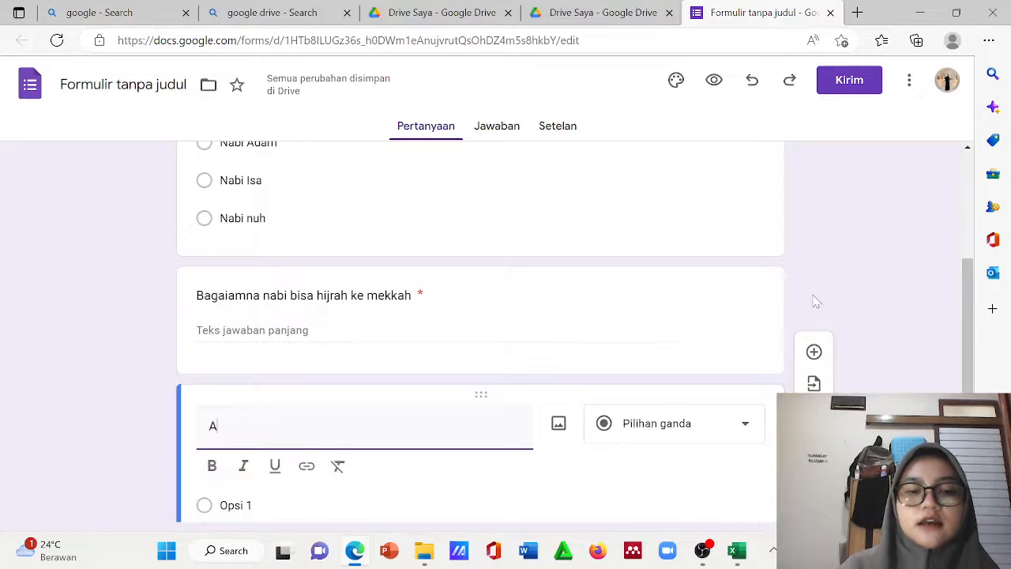
{"action": "type", "text": "pakah s"}
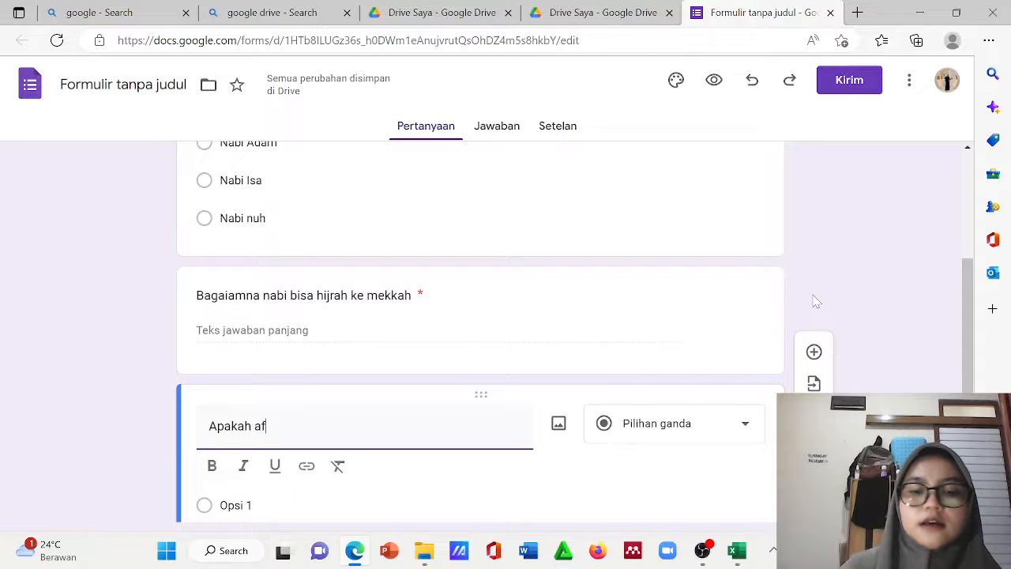
{"action": "key", "text": "BackSpace"}
{"action": "type", "text": "tuhan"}
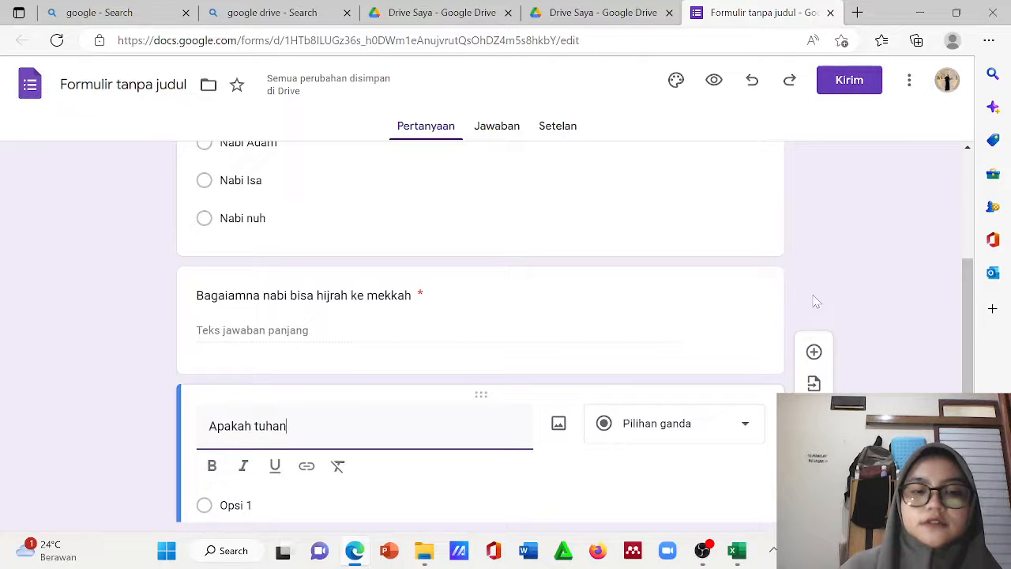
{"action": "type", "text": " kita Allah"}
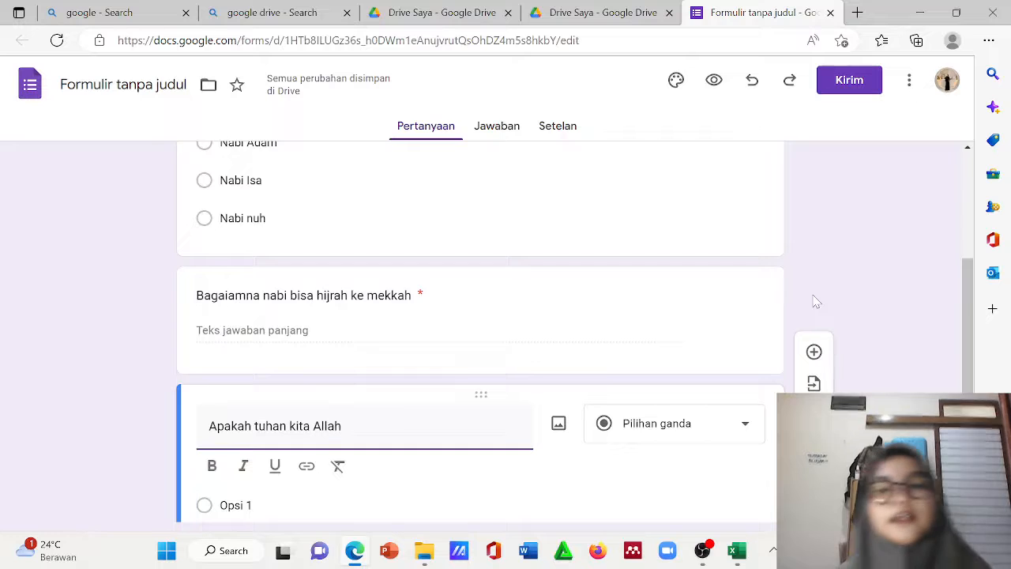
{"action": "left_click", "coordinate": [740, 423]}
{"action": "left_click", "coordinate": [721, 230]}
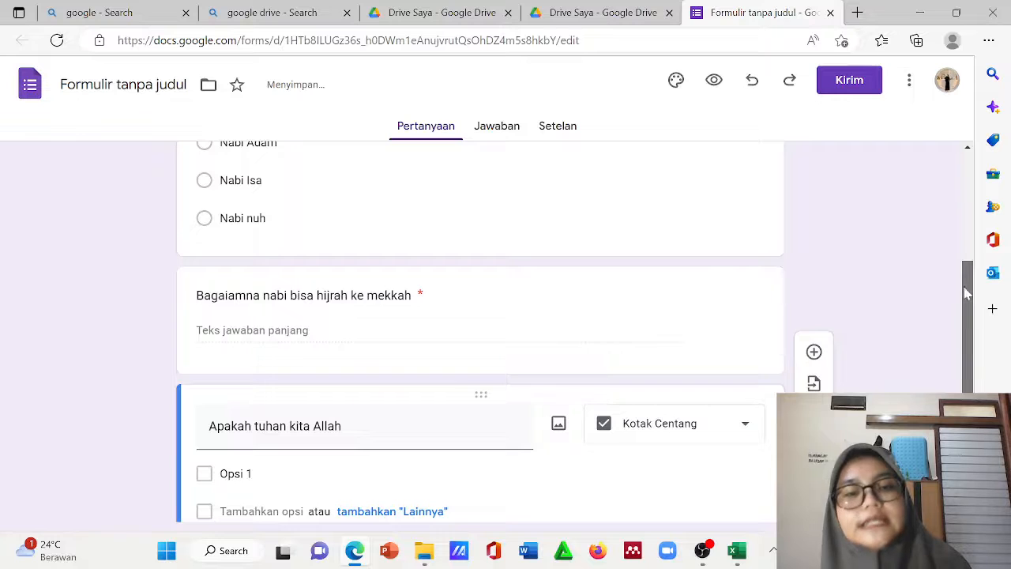
Give the third question the answer options "ya" and "tidak"
{"action": "scroll", "coordinate": [972, 289], "scroll_direction": "down", "scroll_amount": 2}
{"action": "left_click", "coordinate": [261, 333]}
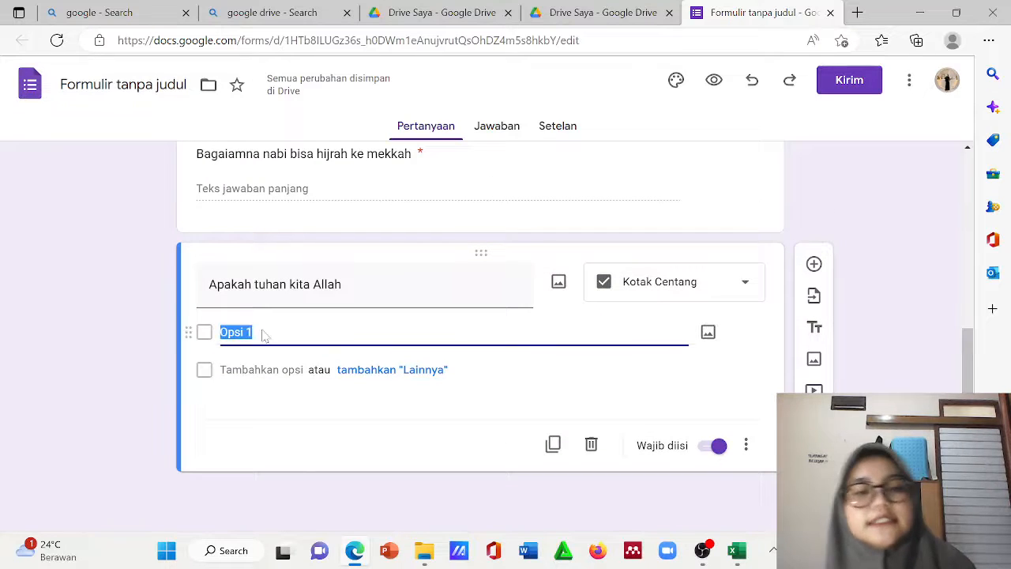
{"action": "type", "text": "ya"}
{"action": "key", "text": "Return"}
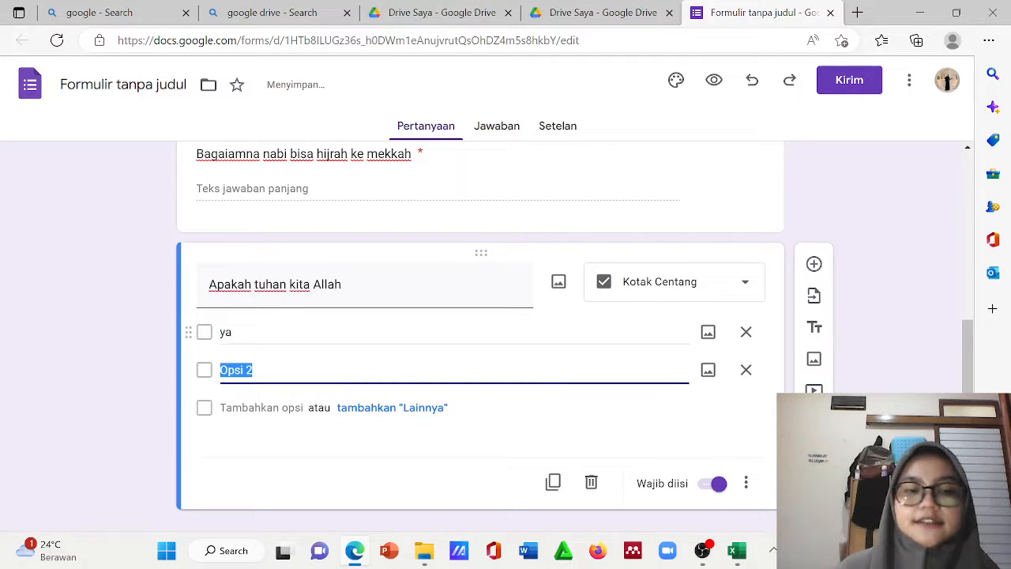
{"action": "type", "text": "tidak"}
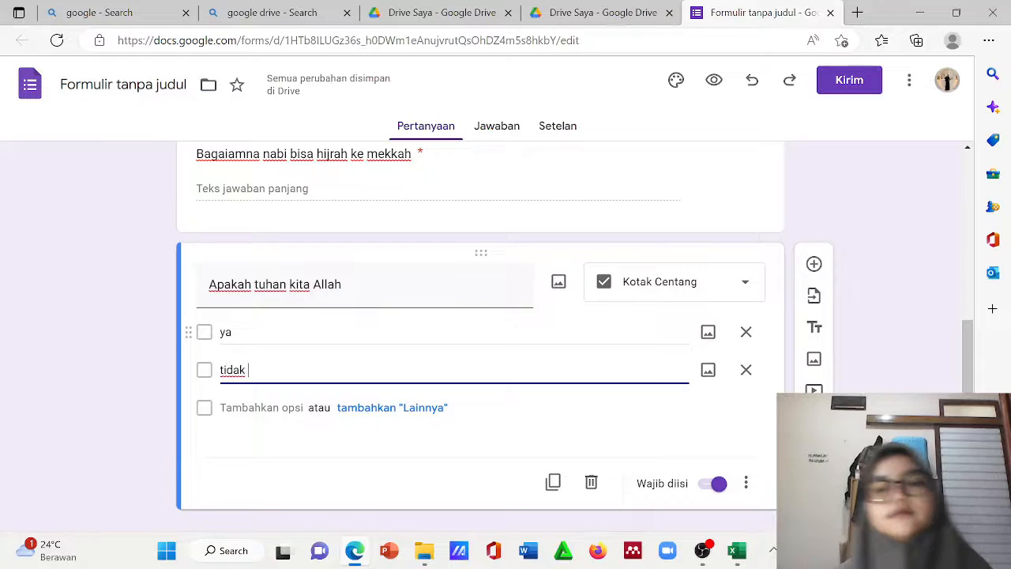
{"action": "left_click", "coordinate": [863, 499]}
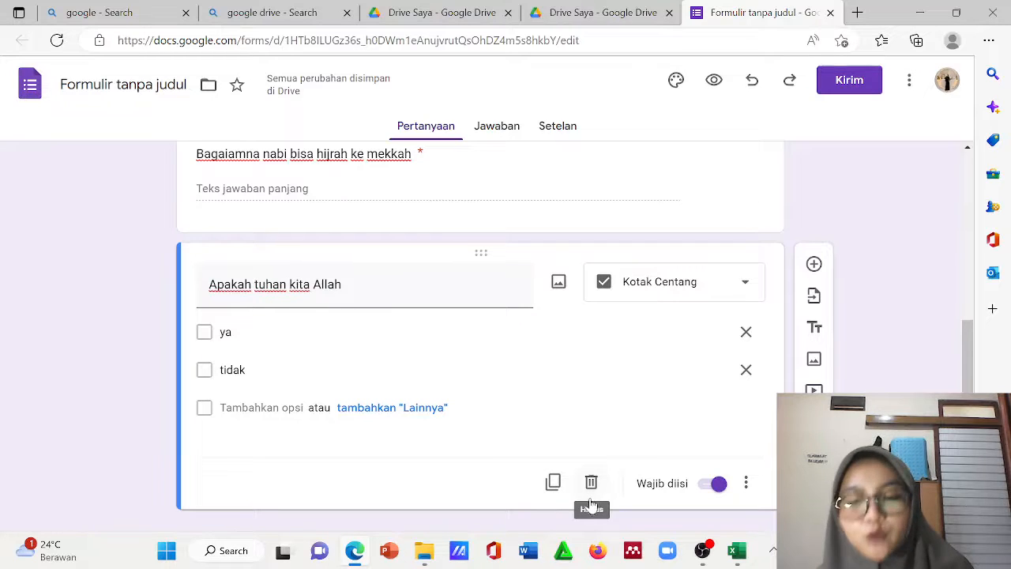
Try switching off Wajib diisi and adding response validation on the third question, and revert both changes
{"action": "left_click", "coordinate": [701, 489]}
{"action": "left_click", "coordinate": [701, 489]}
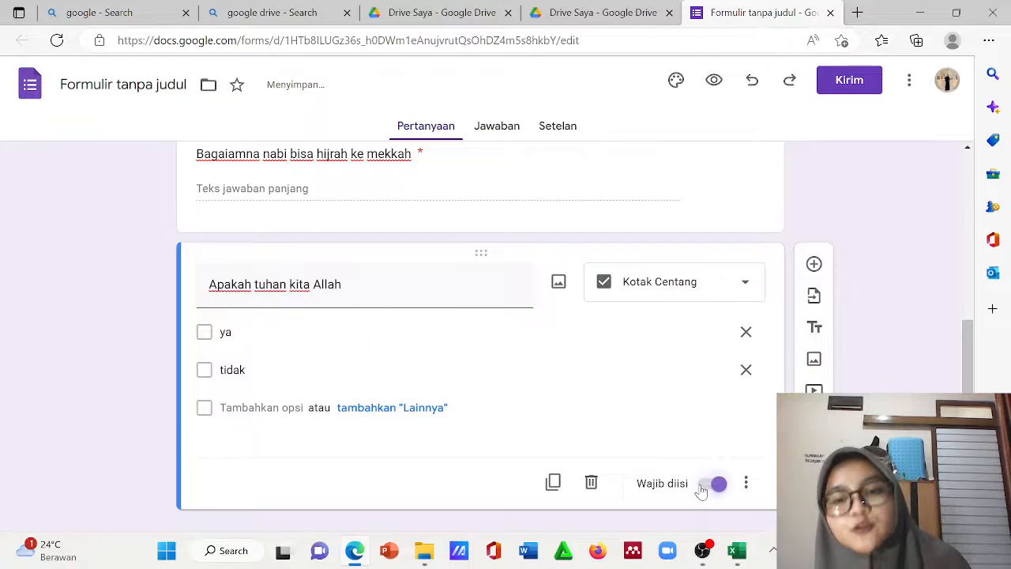
{"action": "left_click", "coordinate": [746, 483]}
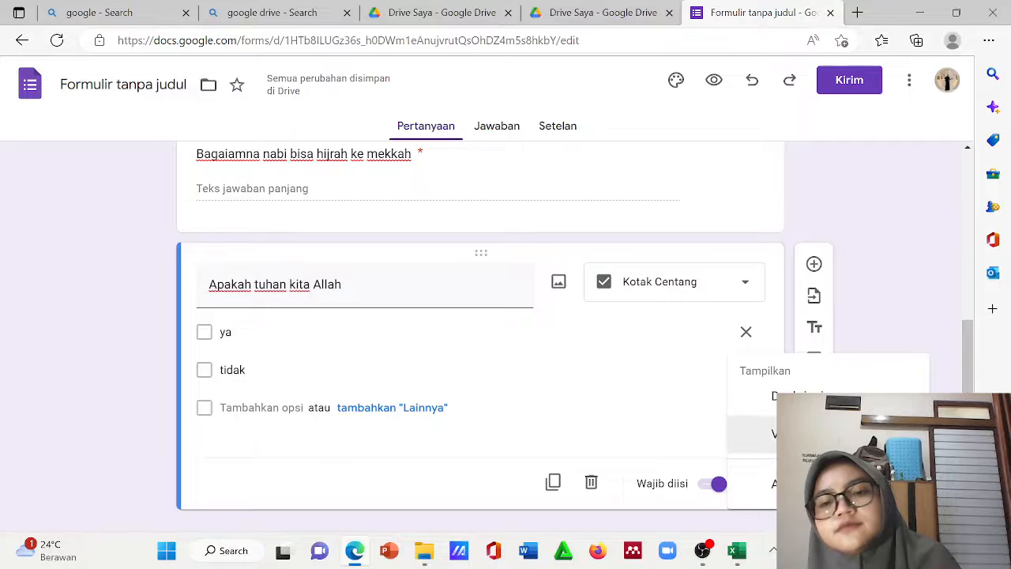
{"action": "left_click", "coordinate": [798, 434]}
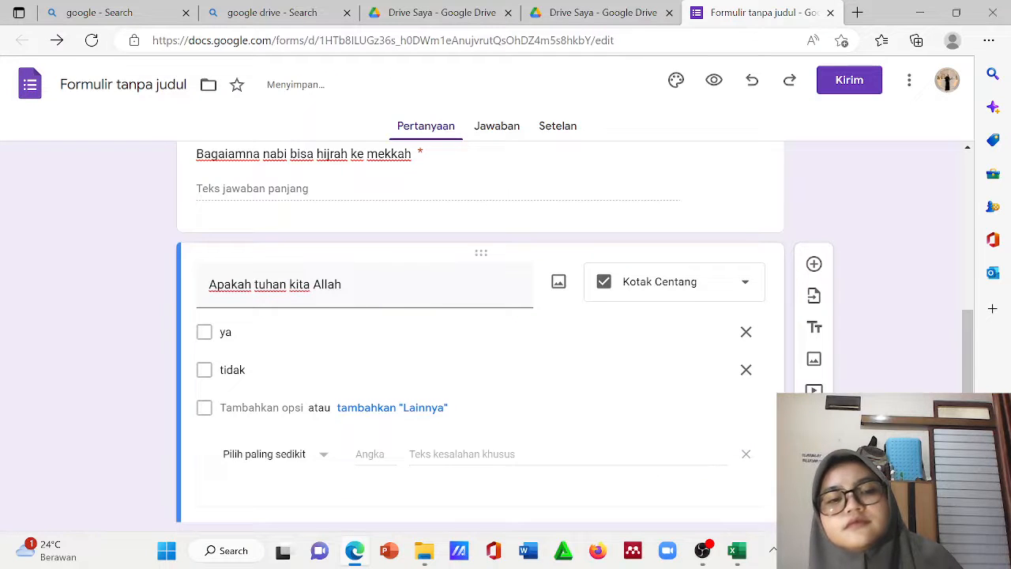
{"action": "left_click", "coordinate": [746, 455]}
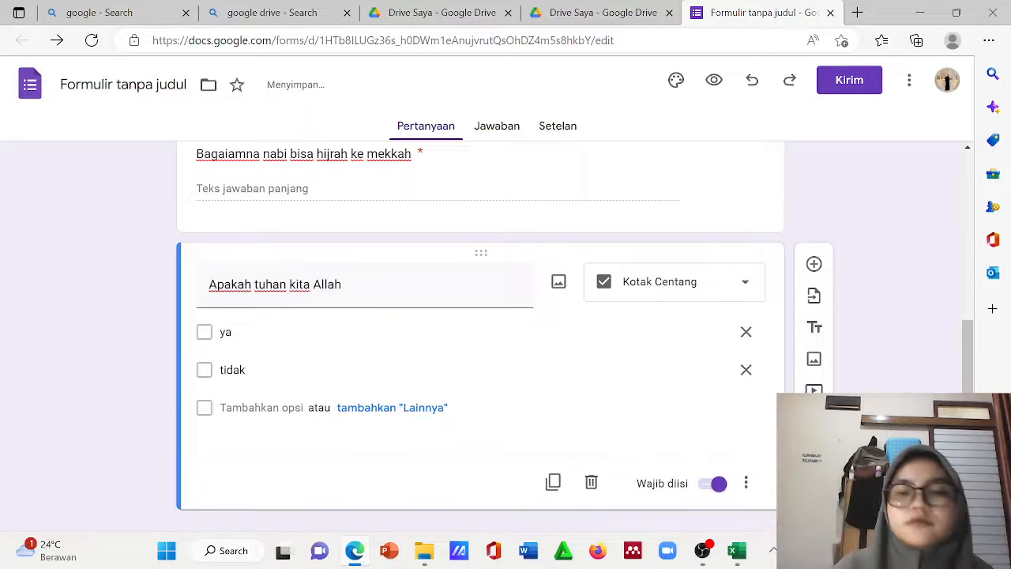
Review the options for sending the form by email, close them unsent, and view the form's responses
{"action": "left_click_drag", "start_coordinate": [967, 360], "coordinate": [966, 162]}
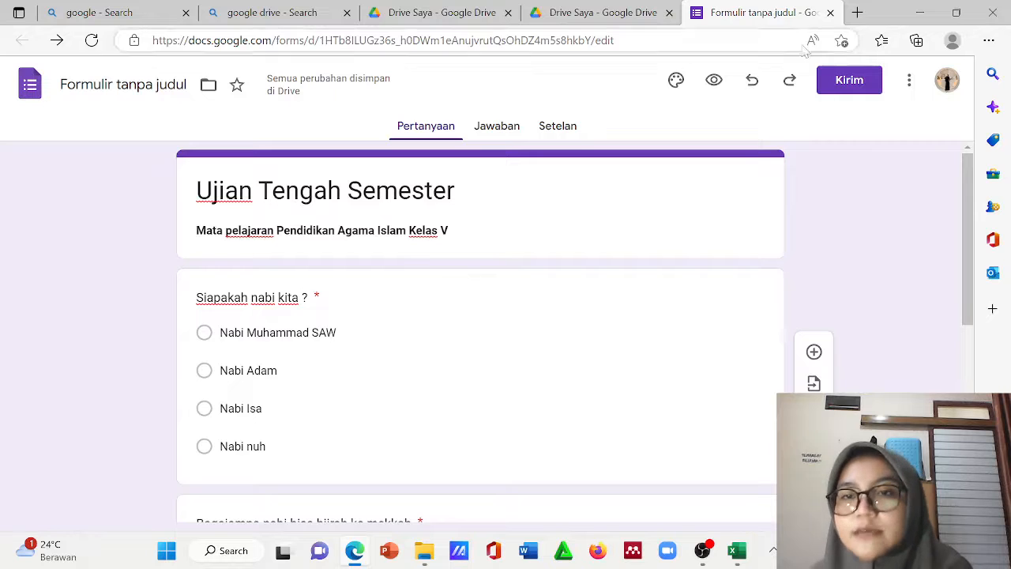
{"action": "left_click", "coordinate": [836, 93]}
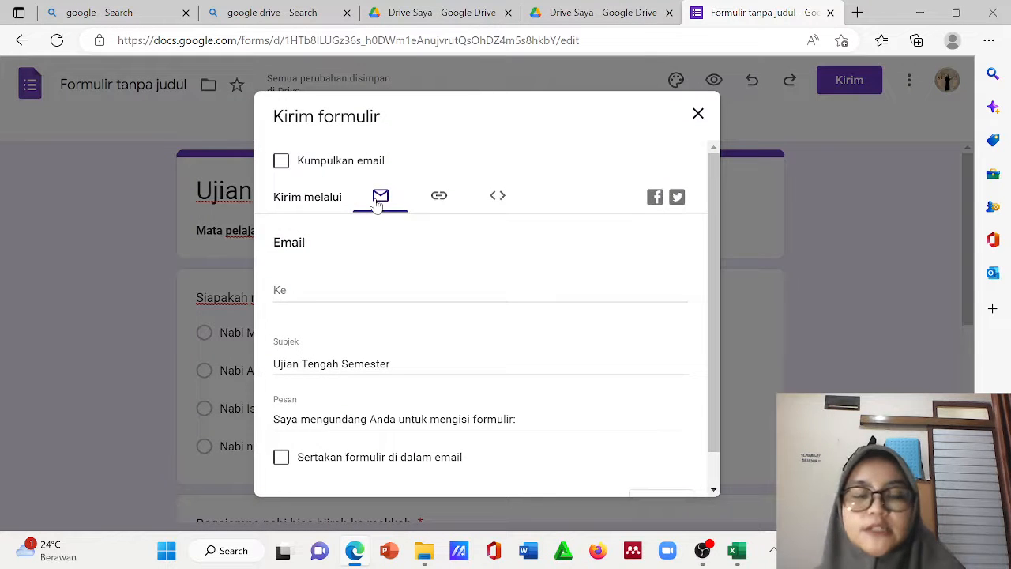
{"action": "left_click", "coordinate": [699, 113]}
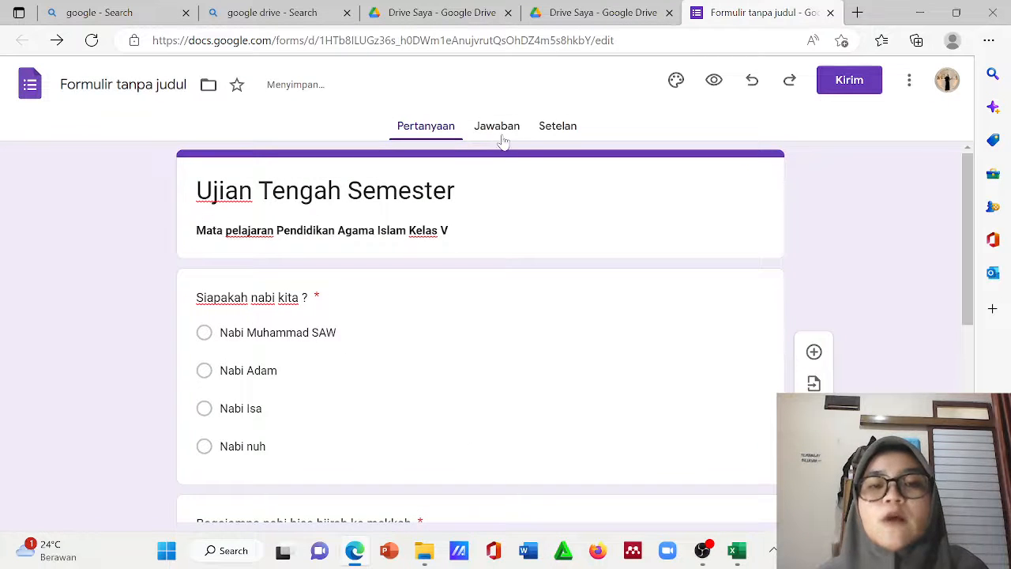
{"action": "left_click", "coordinate": [501, 140]}
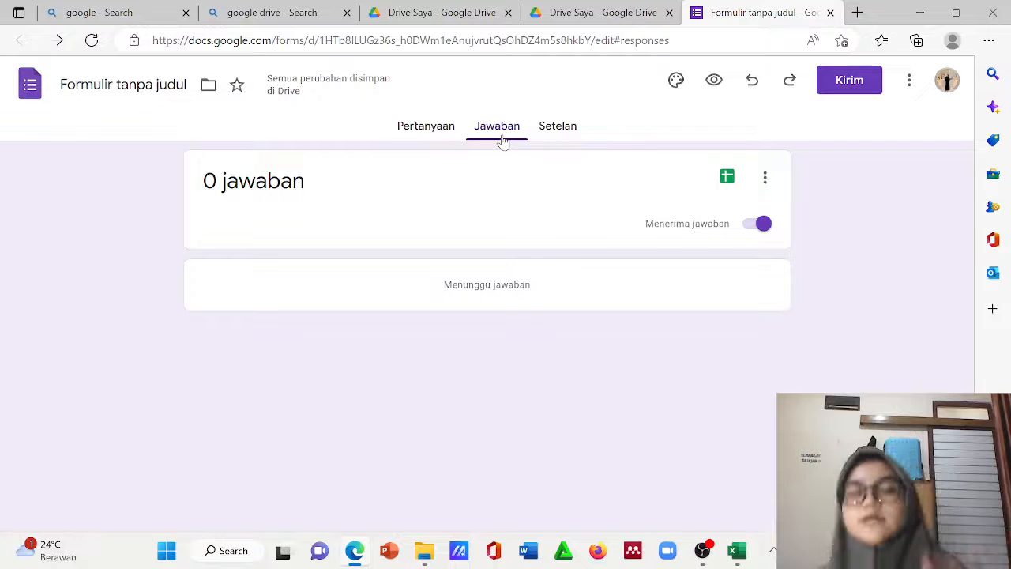
Turn the form into a quiz and set the default point value for new questions to 4
{"action": "left_click", "coordinate": [564, 134]}
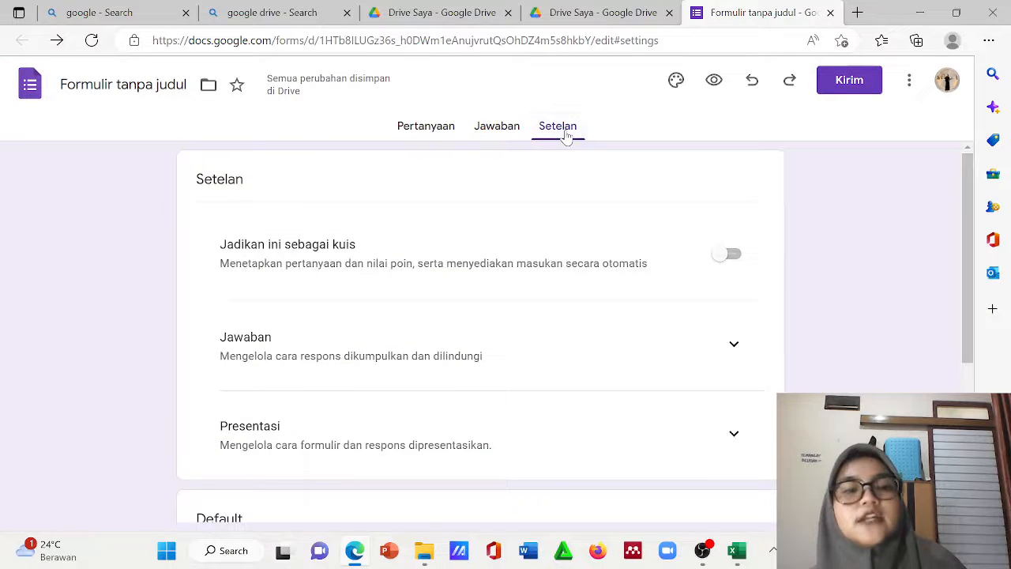
{"action": "left_click", "coordinate": [732, 263]}
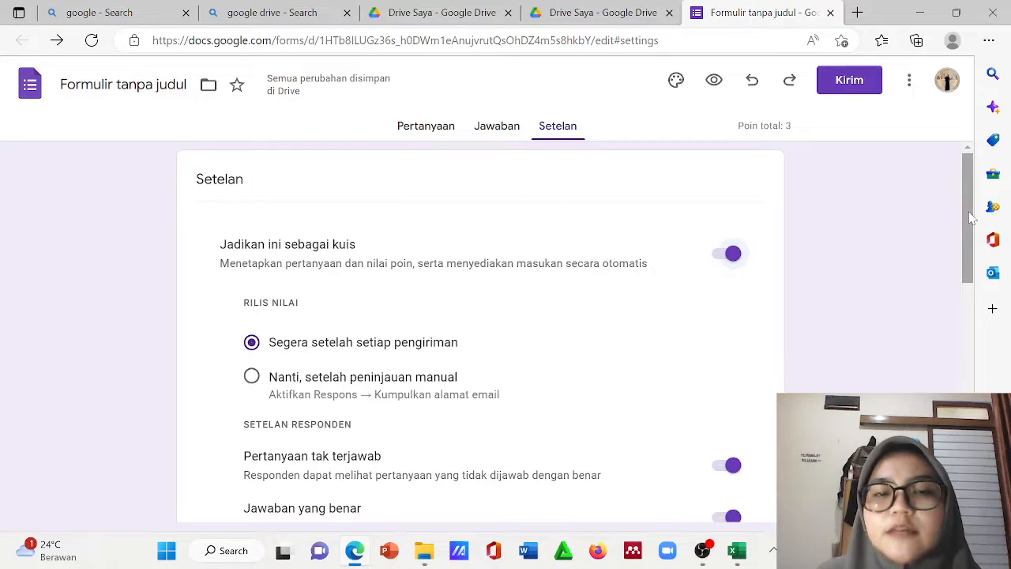
{"action": "left_click_drag", "start_coordinate": [973, 209], "coordinate": [963, 311]}
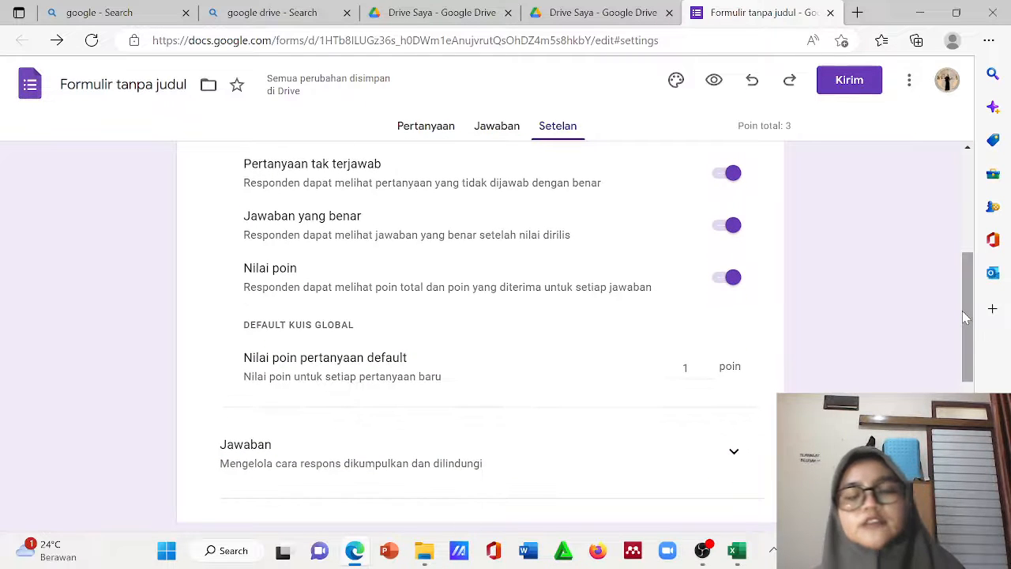
{"action": "double_click", "coordinate": [702, 368]}
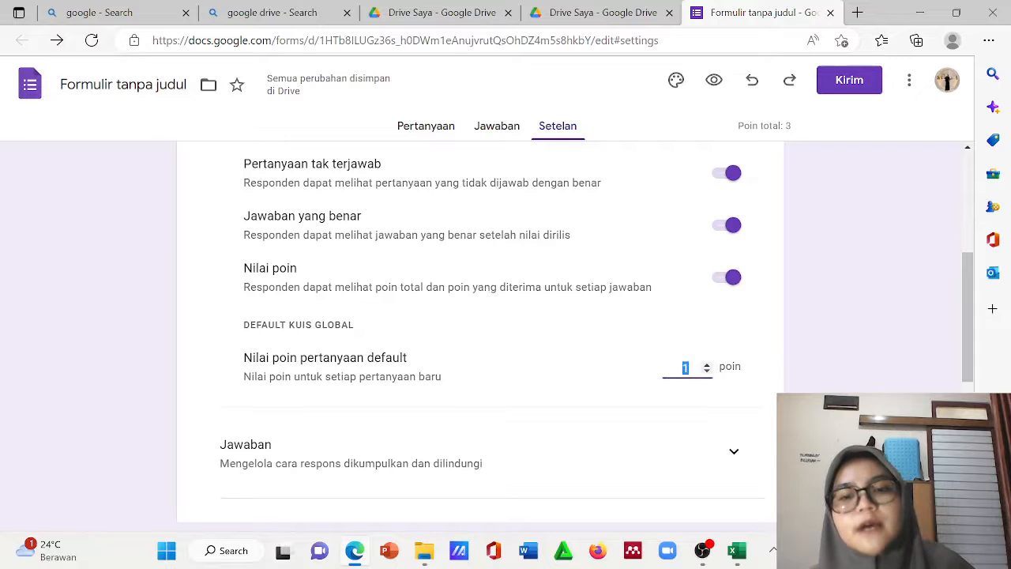
{"action": "left_click", "coordinate": [707, 364]}
{"action": "left_click", "coordinate": [707, 365]}
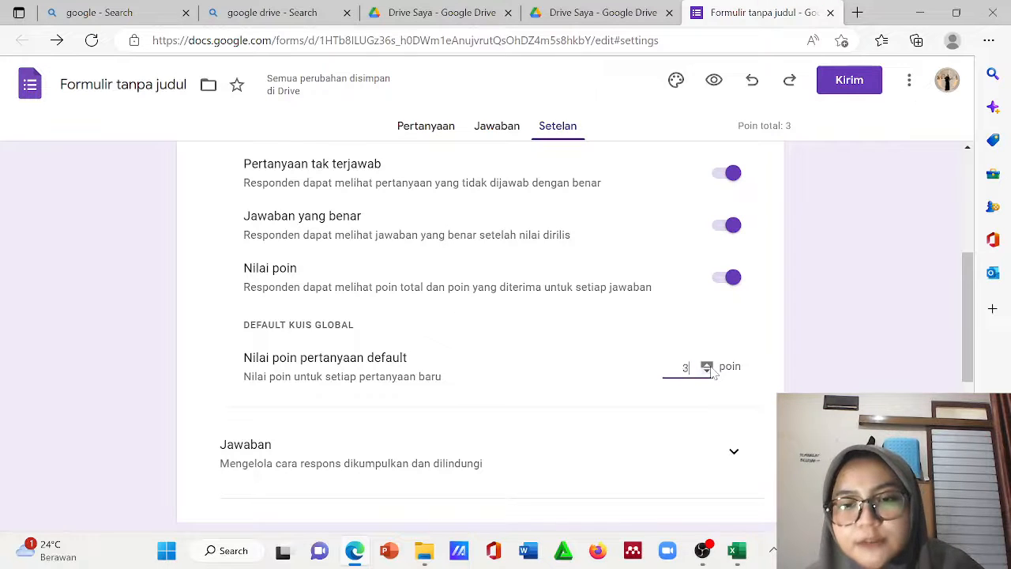
{"action": "left_click", "coordinate": [707, 364]}
Limit each respondent to one response in the form's response settings
{"action": "left_click", "coordinate": [734, 451]}
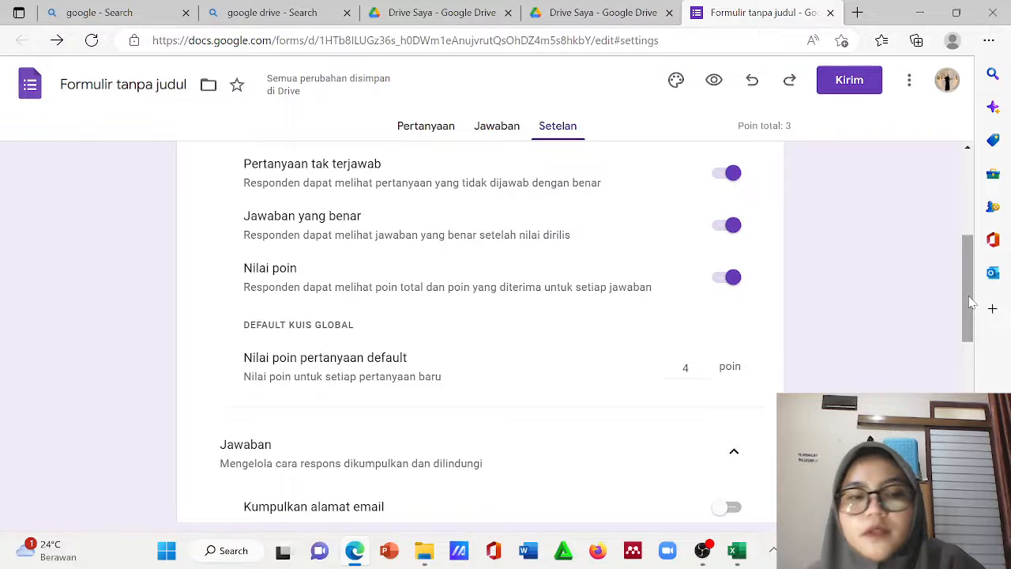
{"action": "left_click_drag", "start_coordinate": [972, 302], "coordinate": [968, 391]}
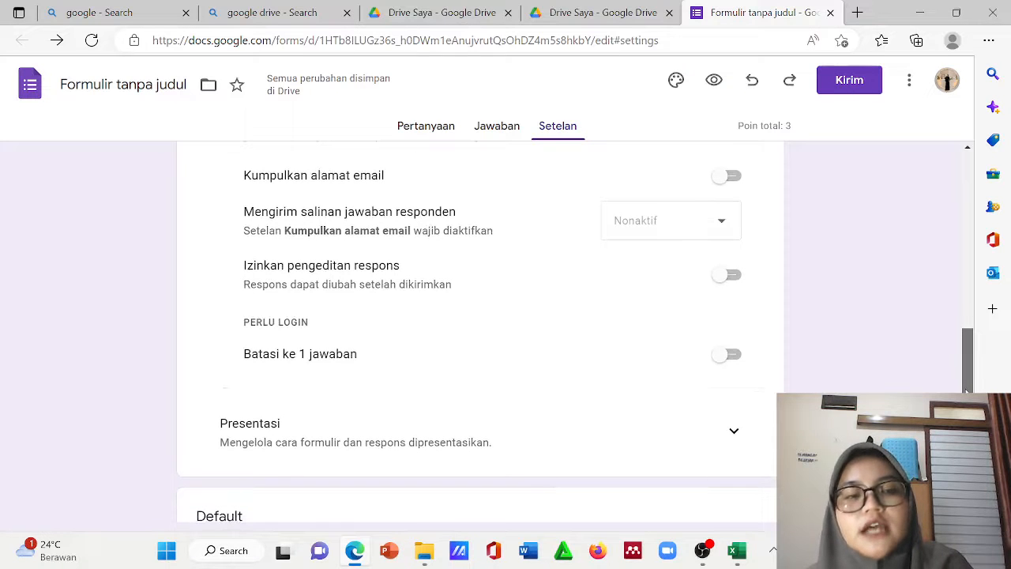
{"action": "left_click", "coordinate": [735, 353]}
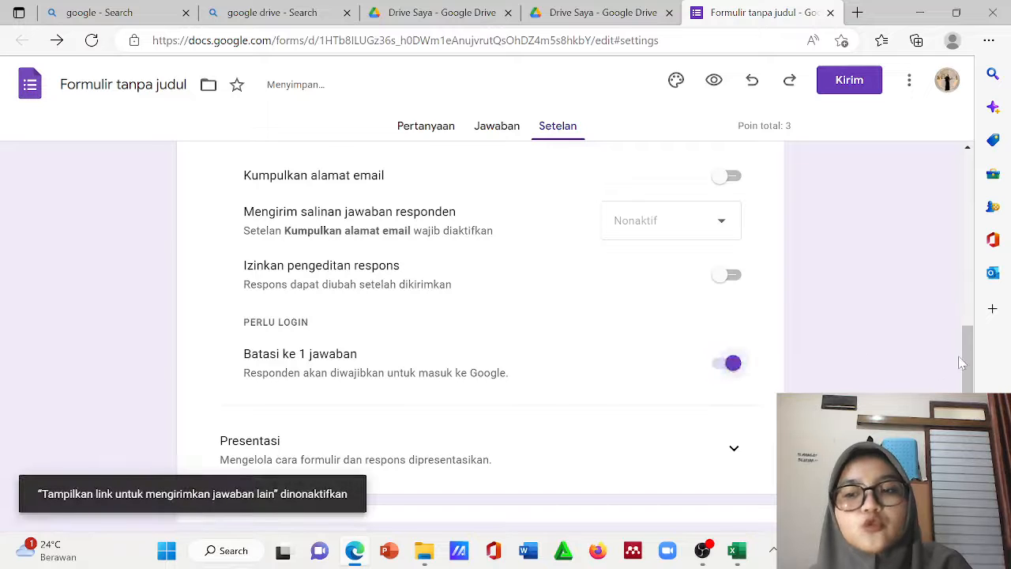
Examine the Formulir default and Pertanyaan default settings, and return to the form's questions
{"action": "left_click_drag", "start_coordinate": [971, 362], "coordinate": [970, 441]}
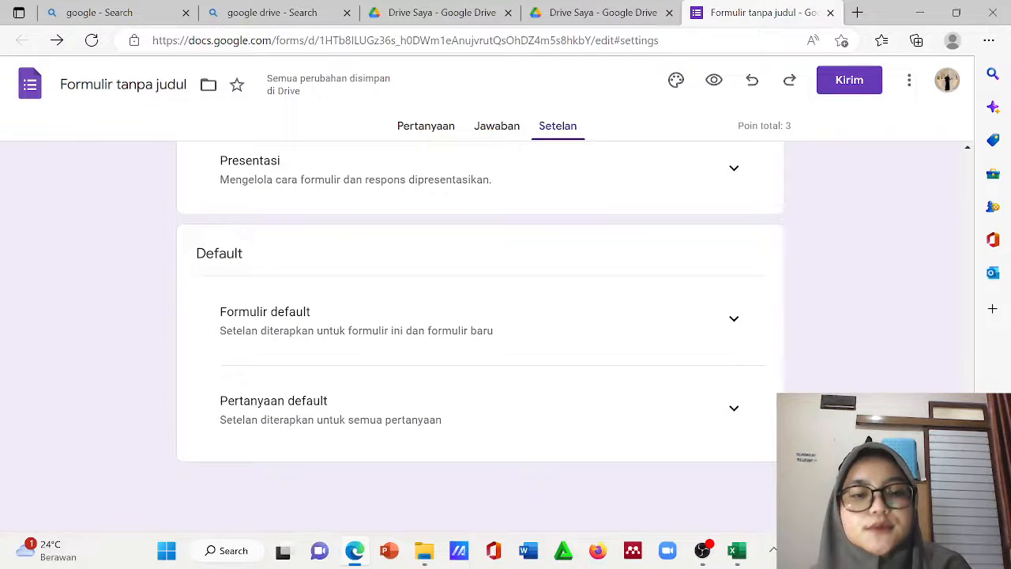
{"action": "left_click", "coordinate": [735, 328]}
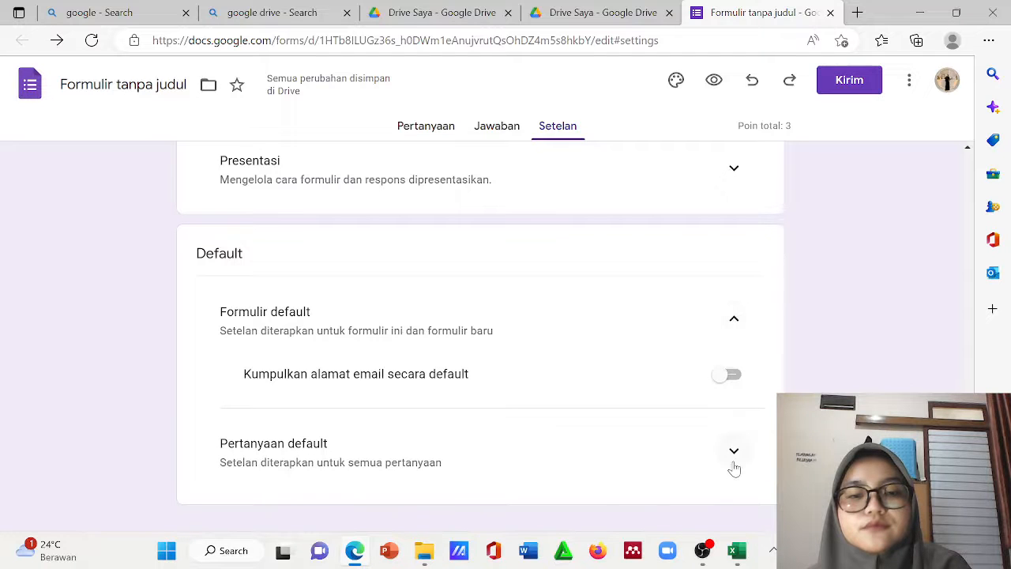
{"action": "left_click", "coordinate": [735, 468]}
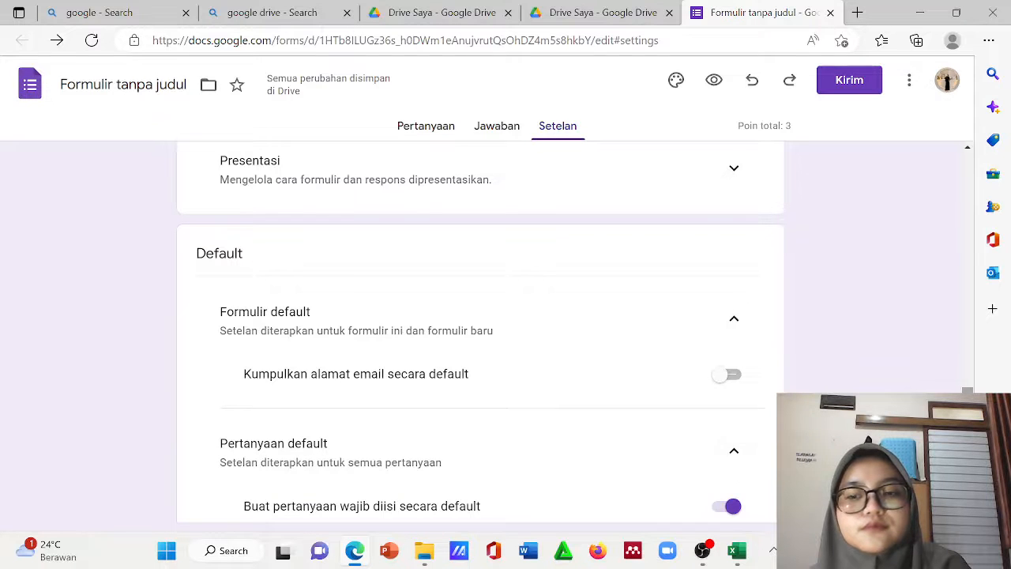
{"action": "left_click_drag", "start_coordinate": [969, 442], "coordinate": [981, 140]}
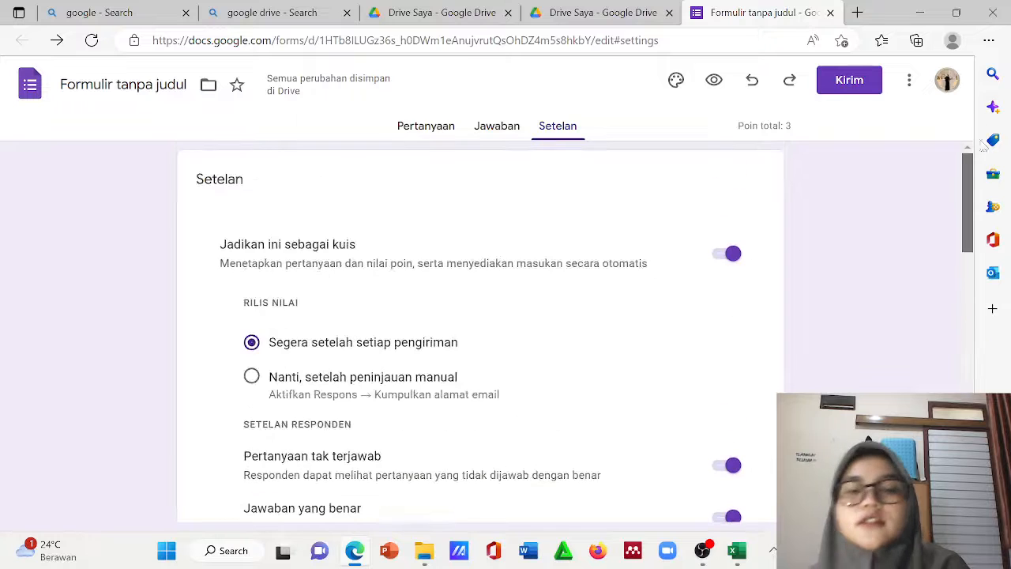
{"action": "left_click", "coordinate": [422, 139]}
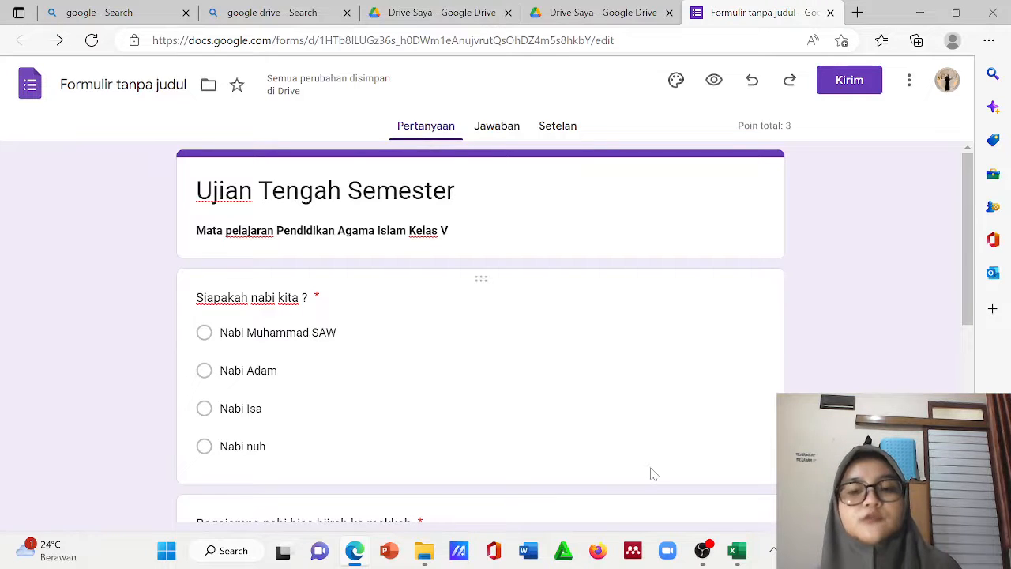
{"action": "mouse_move", "coordinate": [705, 553]}
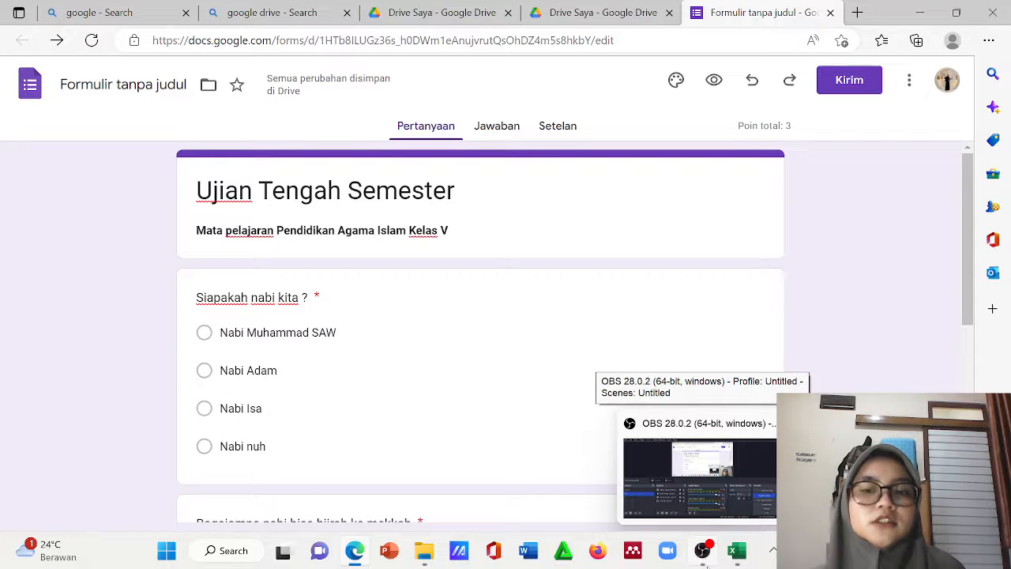
{"action": "left_click", "coordinate": [716, 521]}
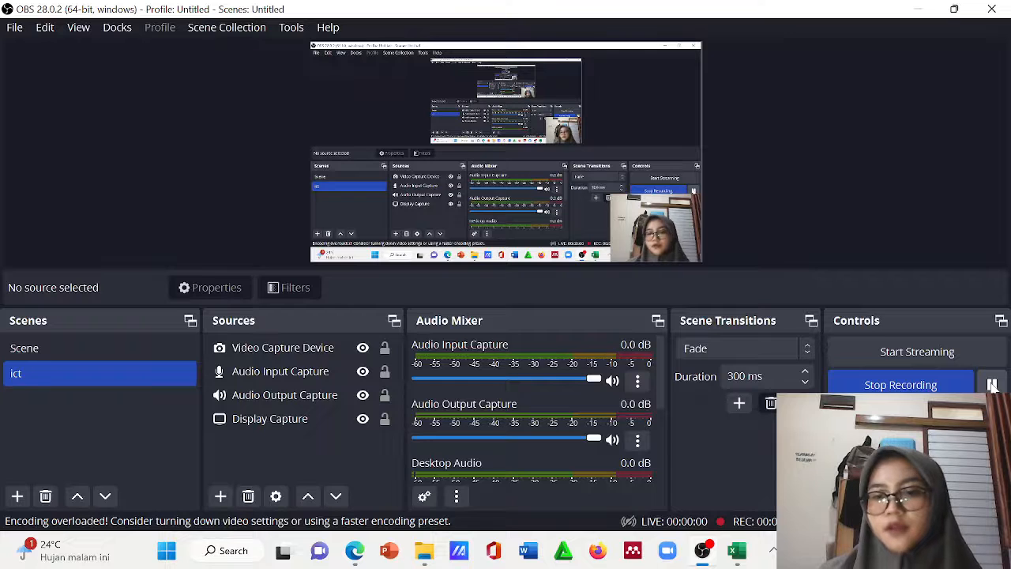
{"action": "left_click", "coordinate": [355, 552]}
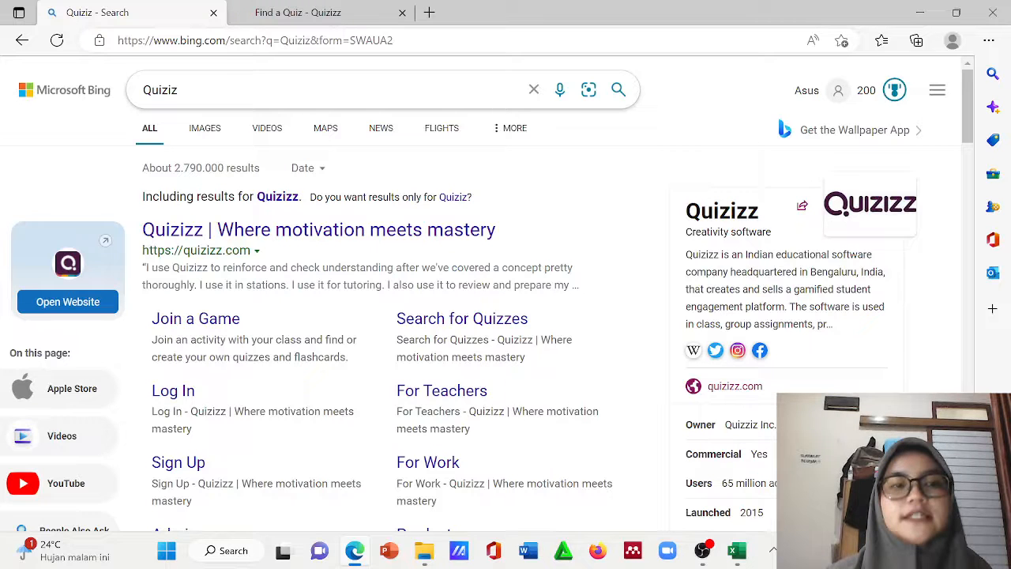
Search the web for Quiziz and open the Log In page of Quizizz from the results
{"action": "key", "text": "Return"}
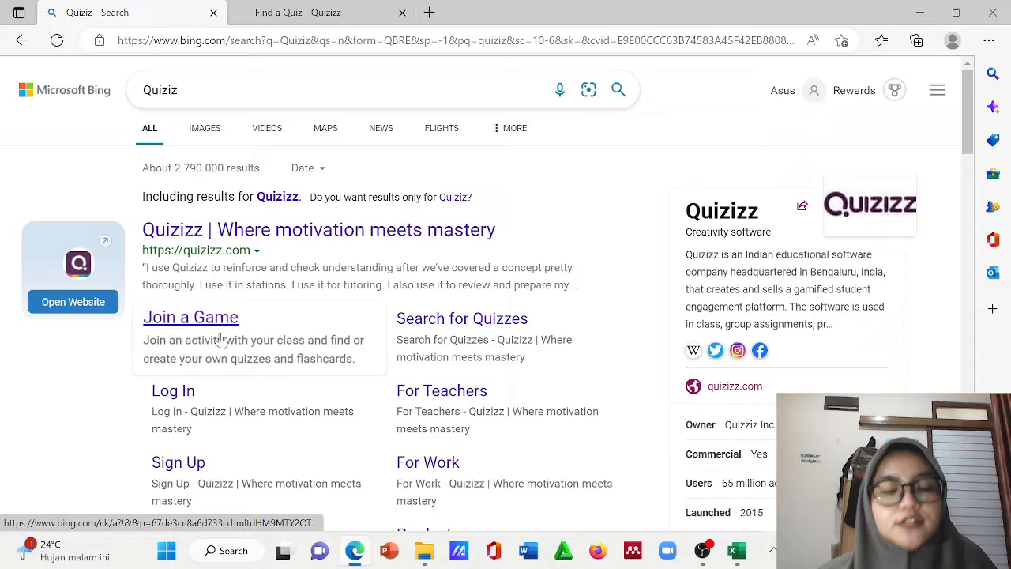
{"action": "left_click", "coordinate": [190, 417]}
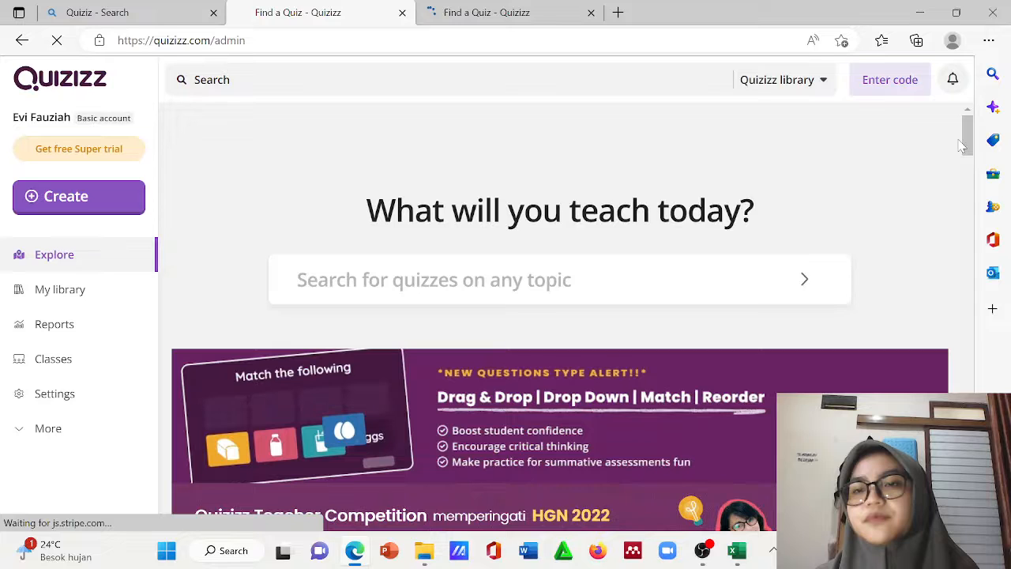
Start creating a new activity of type Quiz and name it ICT PAI 5B
{"action": "left_click", "coordinate": [77, 207]}
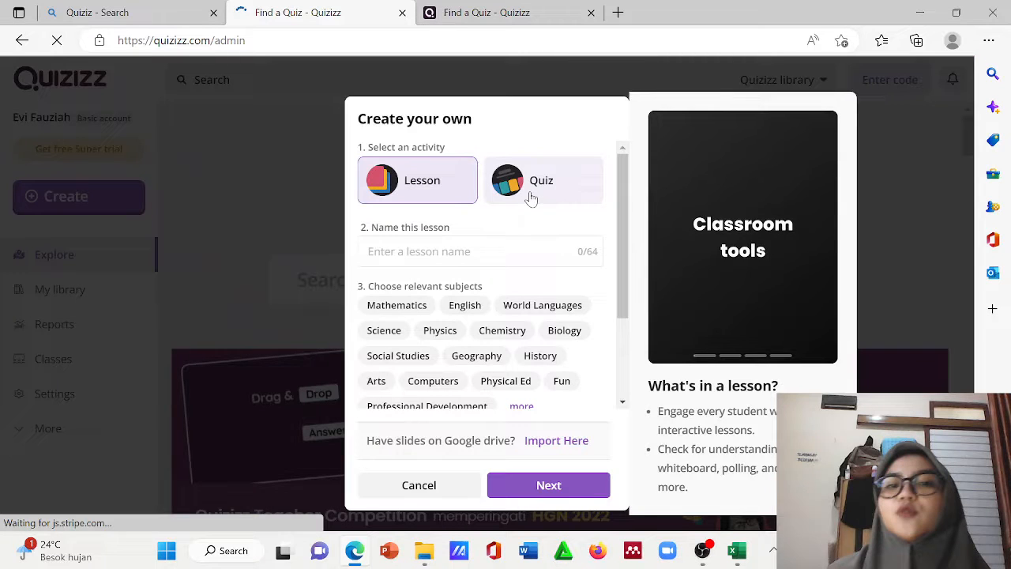
{"action": "left_click", "coordinate": [531, 198]}
{"action": "left_click", "coordinate": [450, 252]}
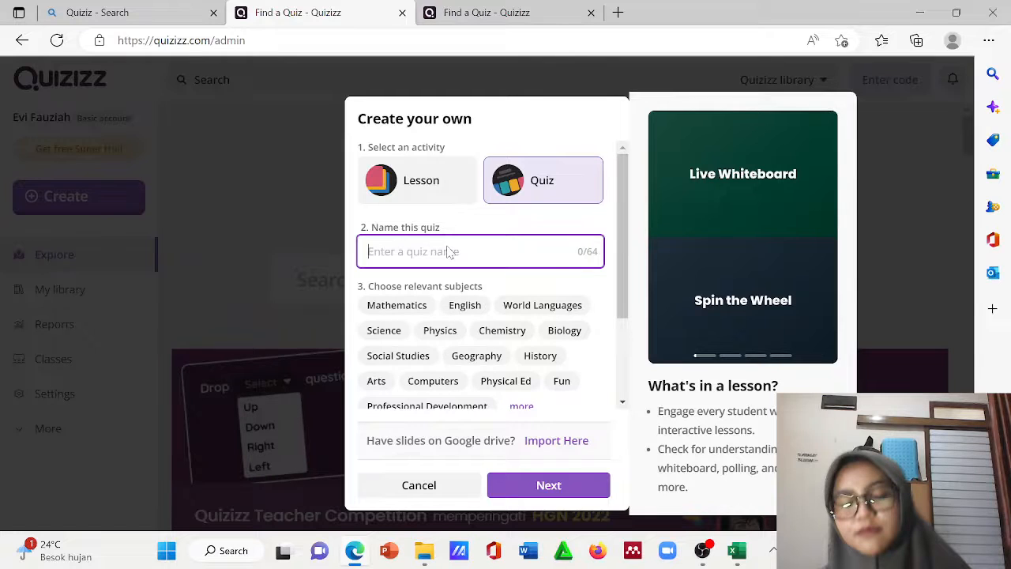
{"action": "type", "text": "ICT PAI 5"}
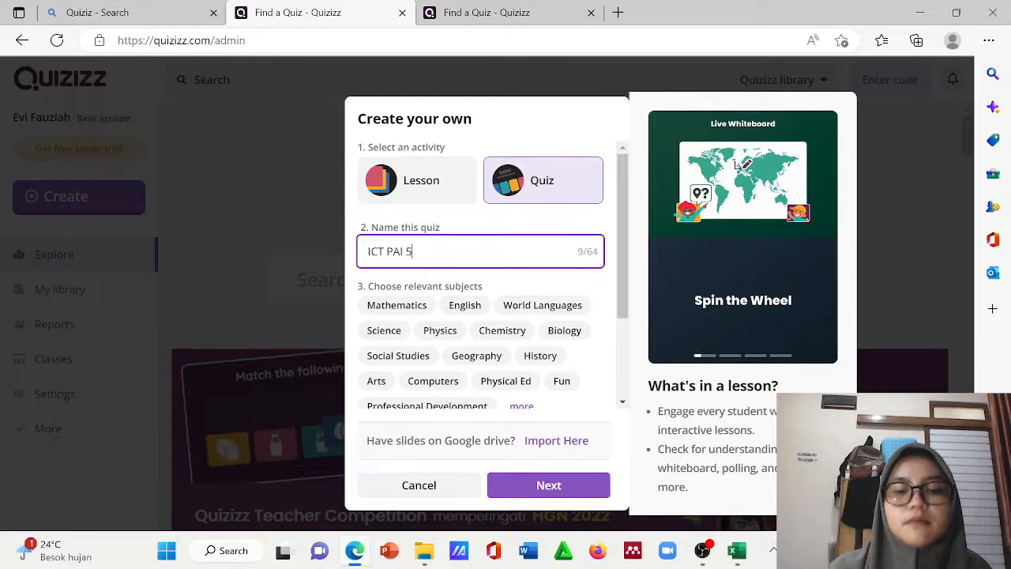
{"action": "type", "text": "B"}
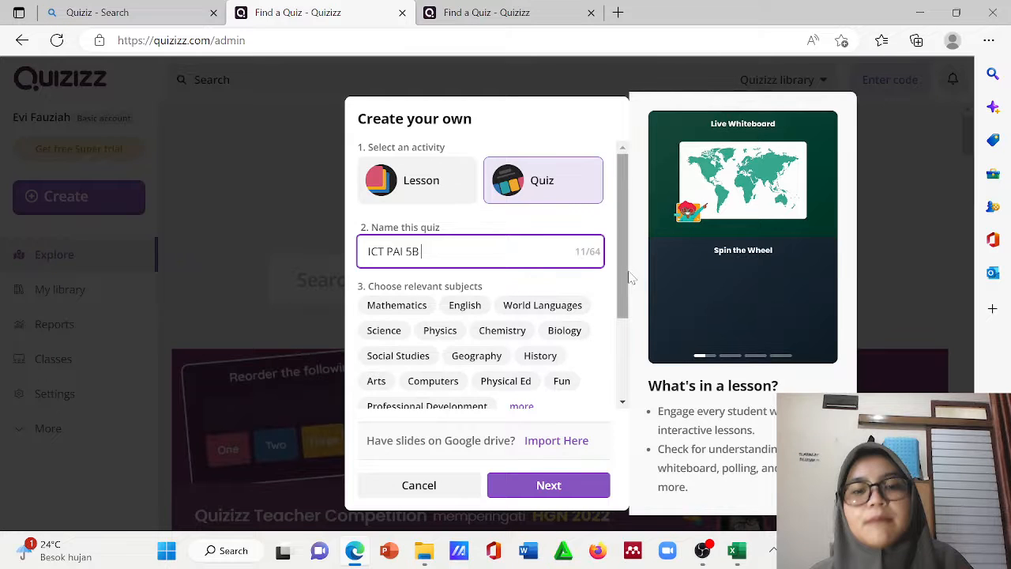
Choose History and Fun as the quiz's relevant subjects and continue to the quiz editor
{"action": "scroll", "coordinate": [534, 295], "scroll_direction": "down", "scroll_amount": 1}
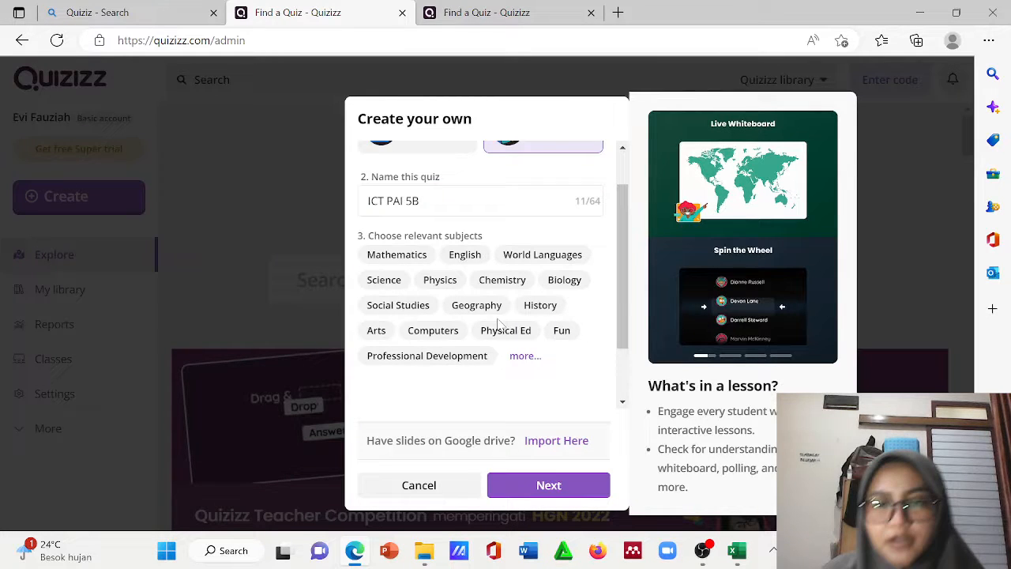
{"action": "left_click", "coordinate": [560, 332]}
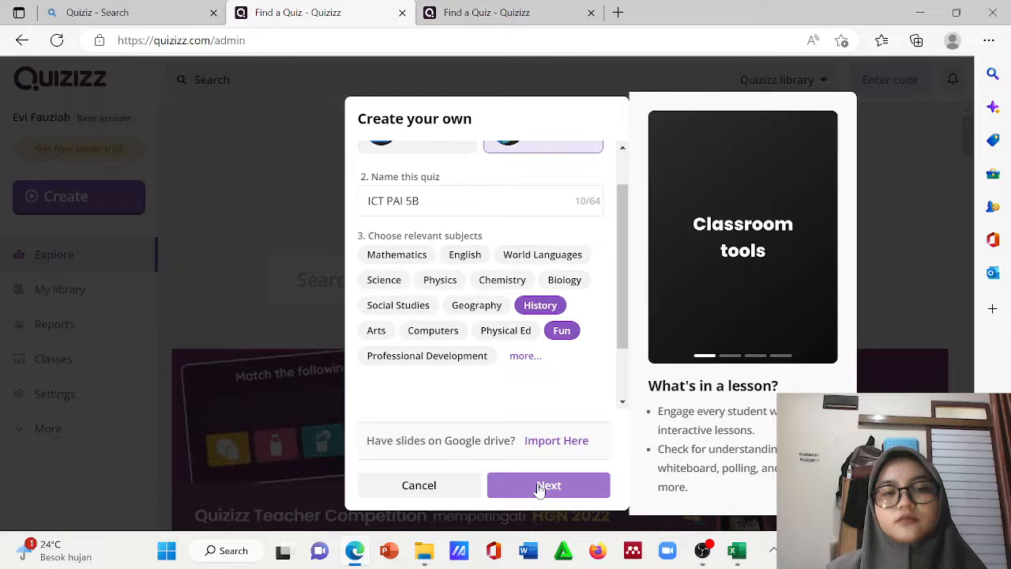
{"action": "left_click", "coordinate": [540, 489]}
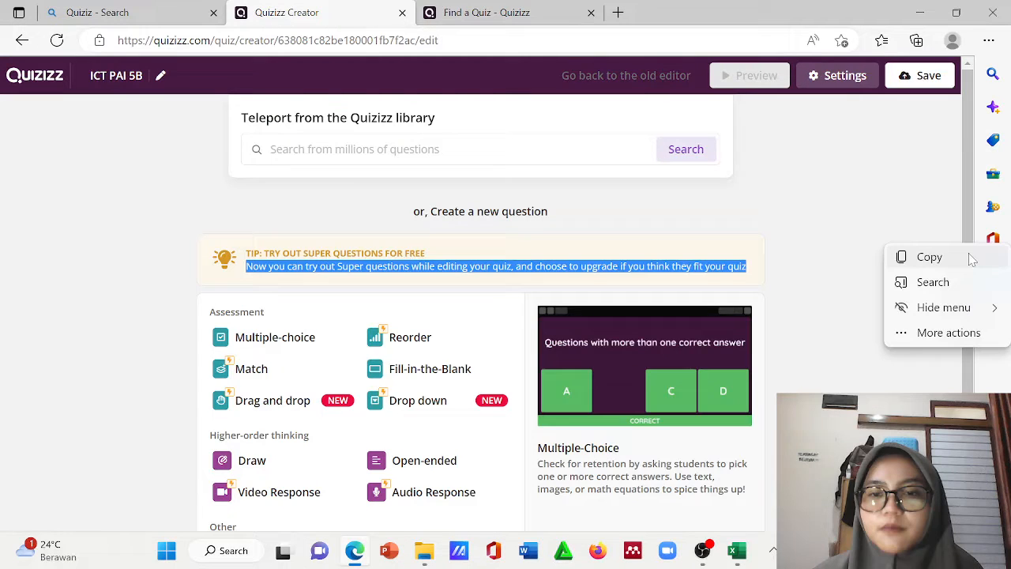
Add a new Multiple-choice question to the quiz
{"action": "left_click", "coordinate": [972, 259]}
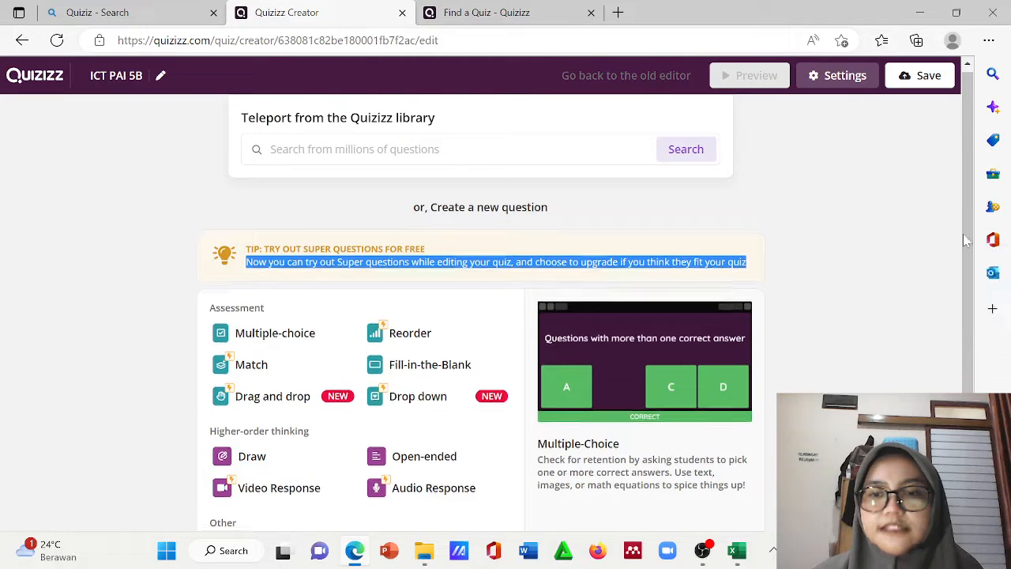
{"action": "left_click_drag", "start_coordinate": [965, 239], "coordinate": [964, 294]}
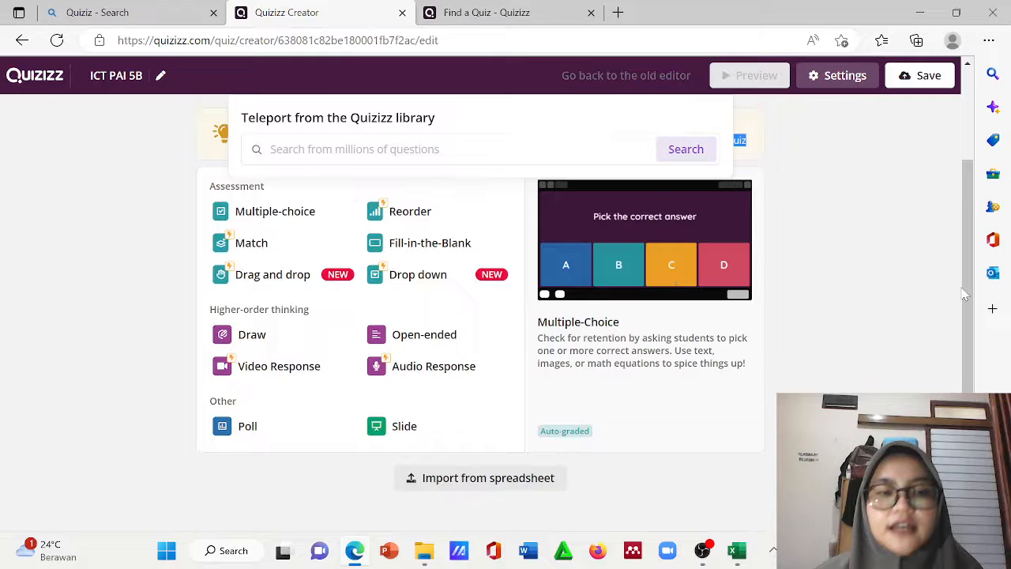
{"action": "left_click", "coordinate": [272, 213]}
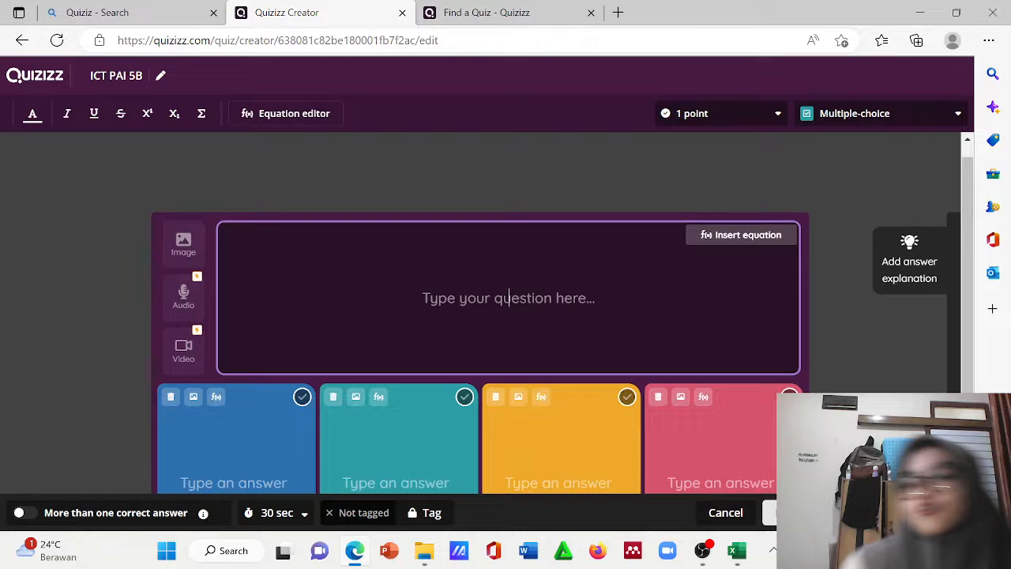
{"action": "type", "text": "Bea"}
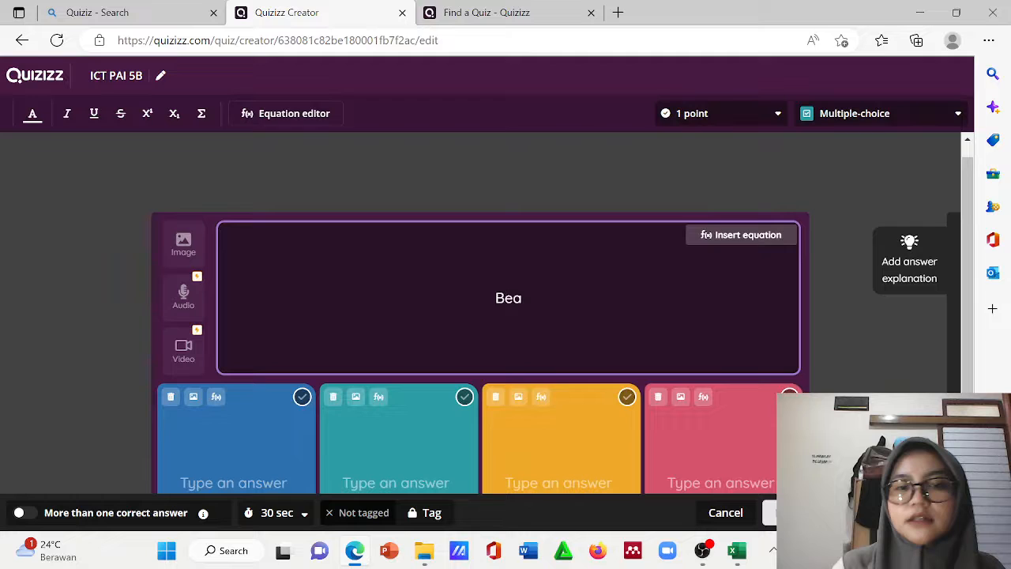
{"action": "type", "text": "rapa"}
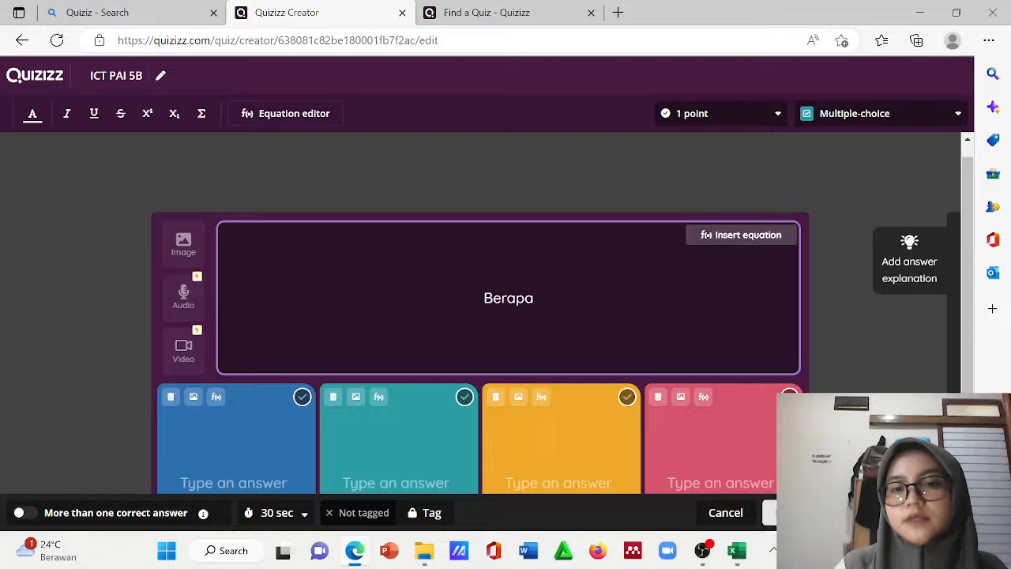
{"action": "key", "text": "BackSpace"}
{"action": "key", "text": "BackSpace"}
{"action": "key", "text": "BackSpace"}
{"action": "key", "text": "BackSpace"}
{"action": "key", "text": "BackSpace"}
{"action": "key", "text": "BackSpace"}
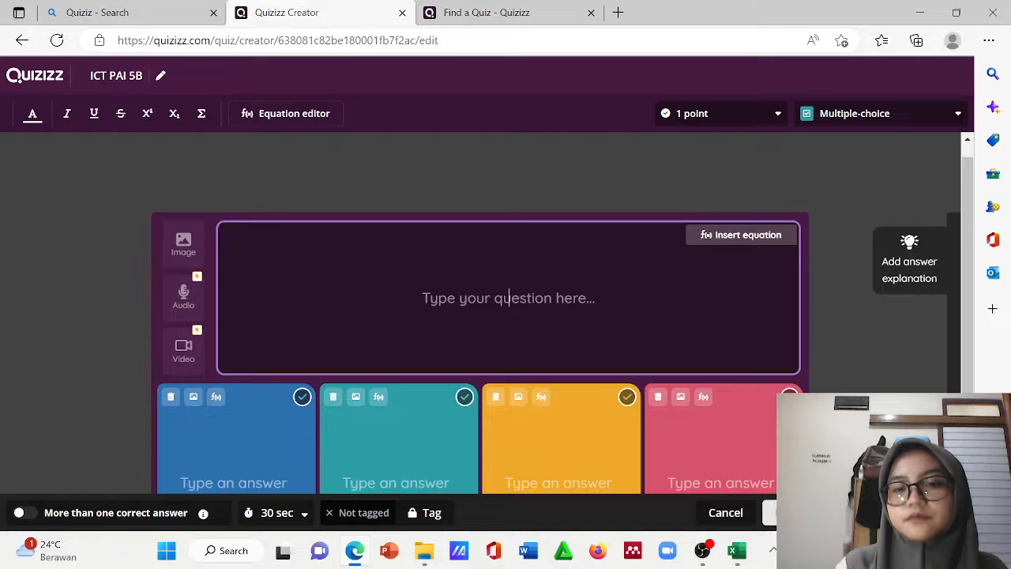
{"action": "type", "text": "bagaimana jika i"}
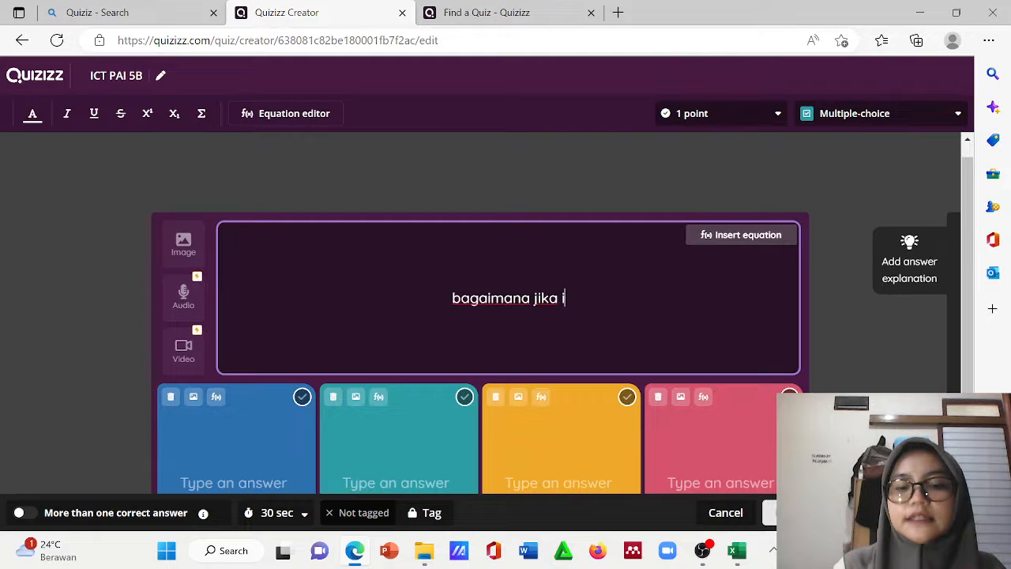
{"action": "type", "text": "kita"}
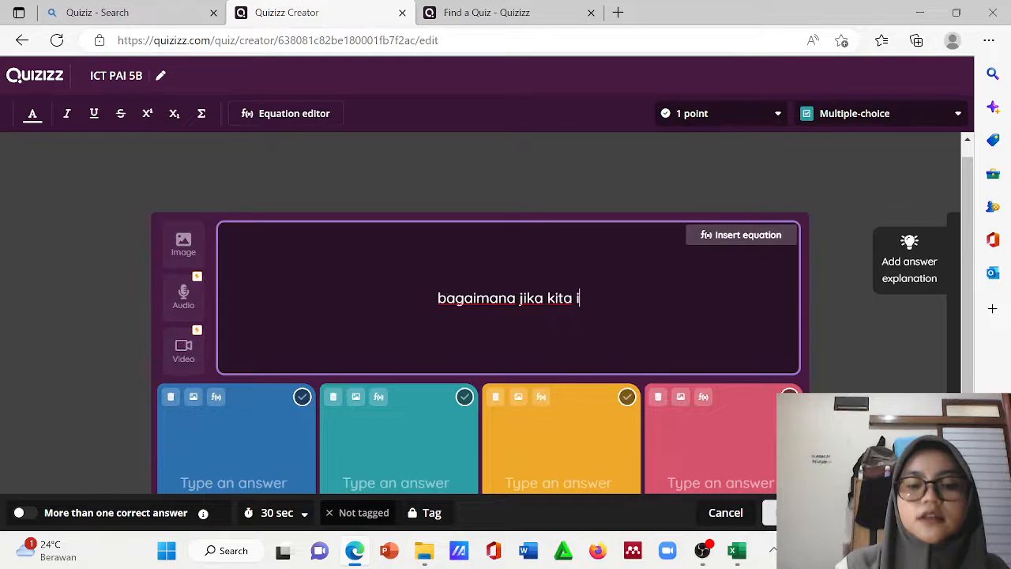
{"action": "key", "text": "BackSpace"}
{"action": "key", "text": "BackSpace"}
{"action": "key", "text": "BackSpace"}
{"action": "key", "text": "BackSpace"}
{"action": "key", "text": "BackSpace"}
{"action": "key", "text": "BackSpace"}
{"action": "key", "text": "BackSpace"}
{"action": "key", "text": "BackSpace"}
{"action": "key", "text": "BackSpace"}
{"action": "key", "text": "BackSpace"}
{"action": "key", "text": "BackSpace"}
{"action": "key", "text": "BackSpace"}
{"action": "key", "text": "BackSpace"}
{"action": "key", "text": "BackSpace"}
{"action": "key", "text": "BackSpace"}
{"action": "key", "text": "BackSpace"}
{"action": "key", "text": "BackSpace"}
{"action": "key", "text": "BackSpace"}
{"action": "key", "text": "BackSpace"}
{"action": "key", "text": "BackSpace"}
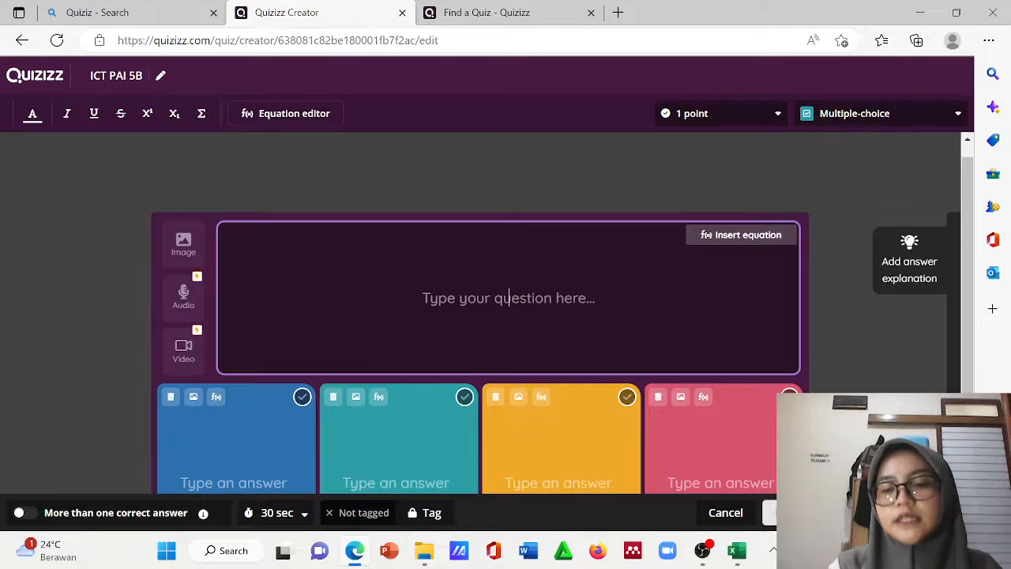
Enter "aplikasi apa yang sedang kita buat" as the question text
{"action": "type", "text": "aplika"}
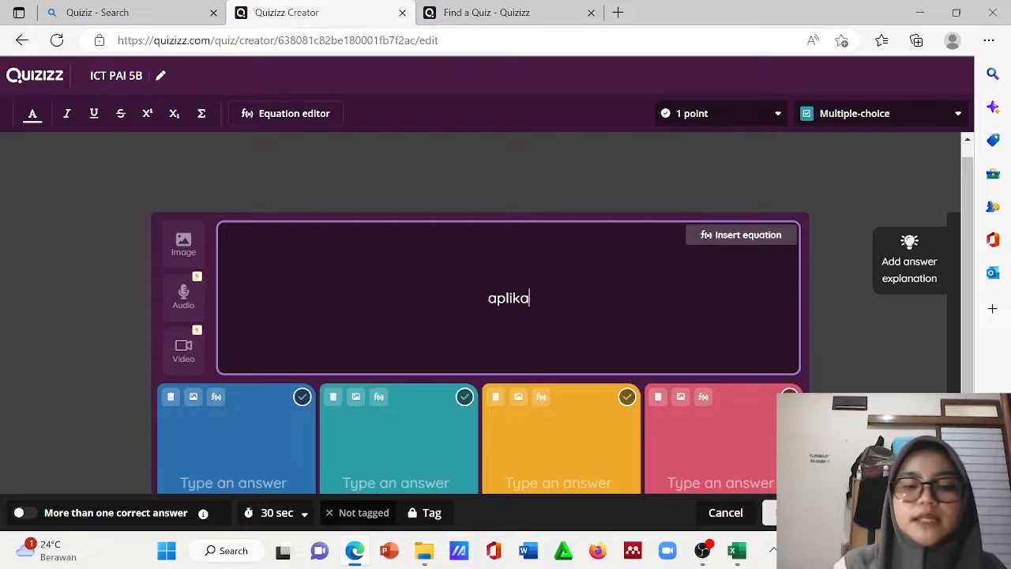
{"action": "type", "text": "si apa ya"}
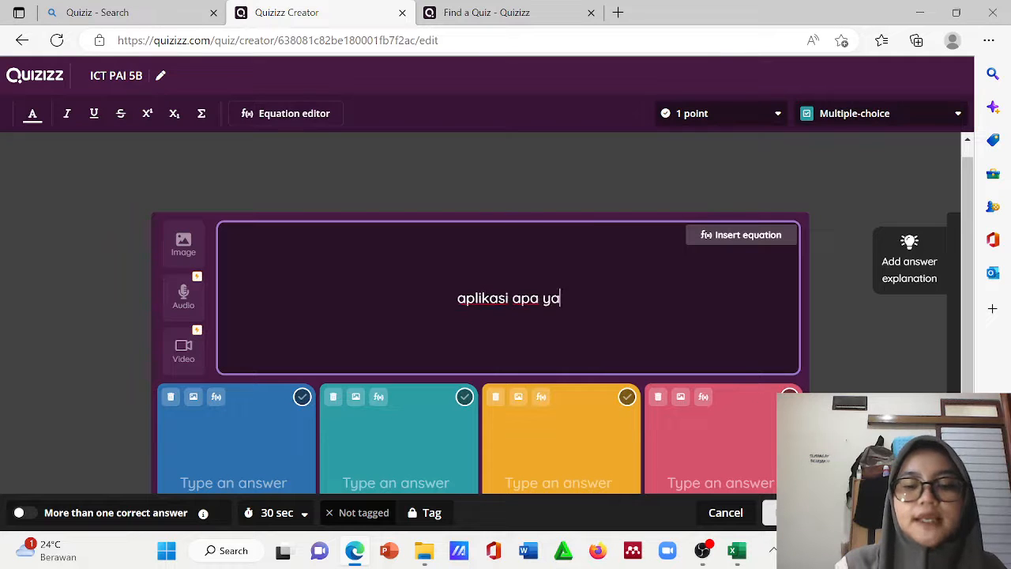
{"action": "type", "text": "ng sedang "}
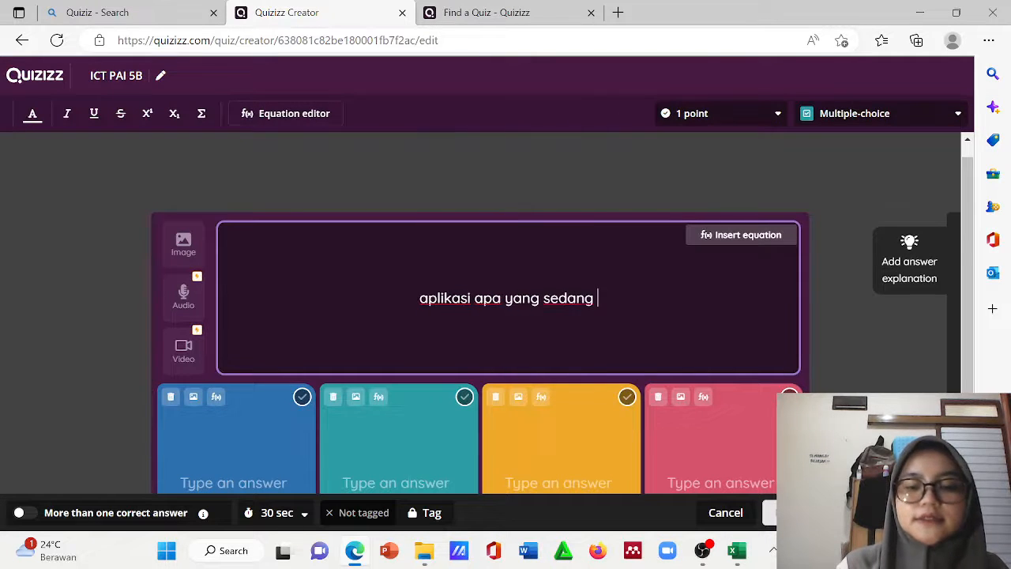
{"action": "type", "text": "kita buat"}
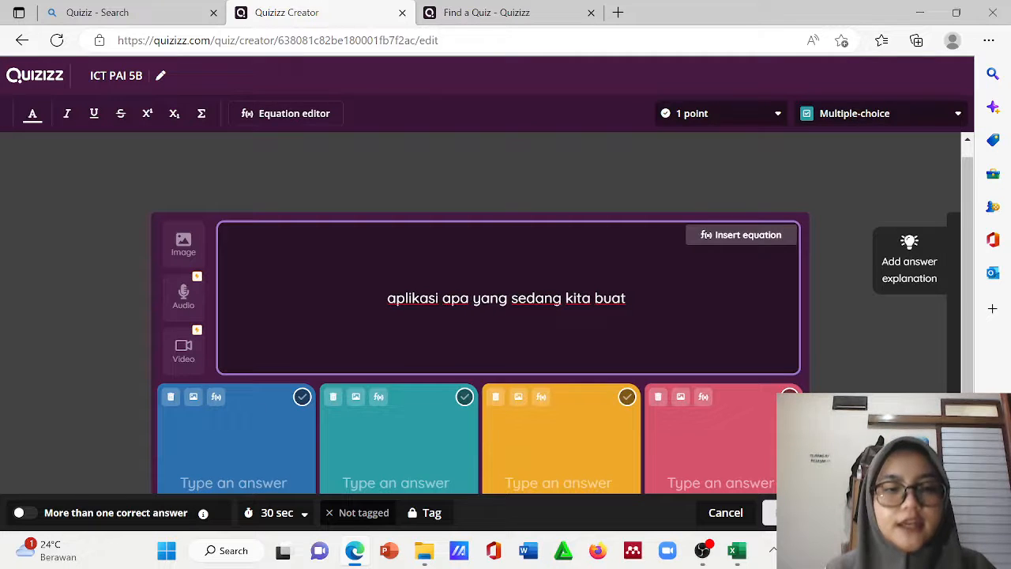
Enter "quiziz" and "kahoot" as the first two answer options
{"action": "left_click", "coordinate": [235, 483]}
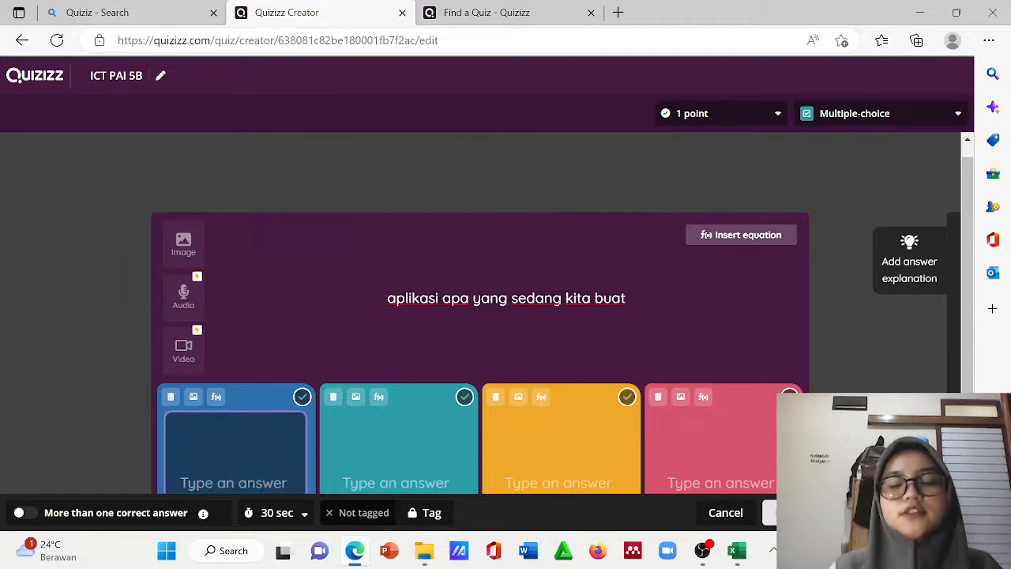
{"action": "type", "text": "quiz"}
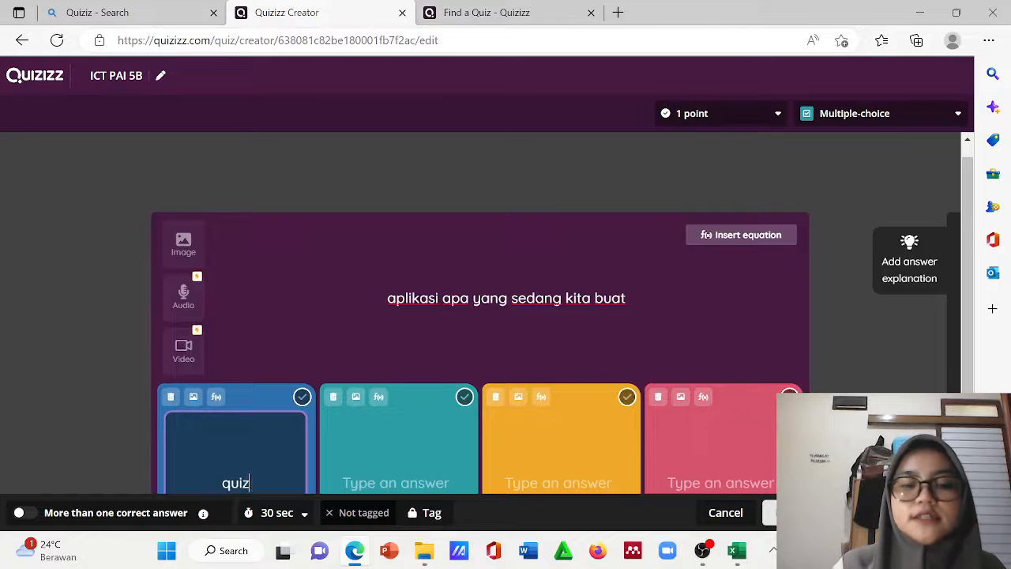
{"action": "type", "text": "iz"}
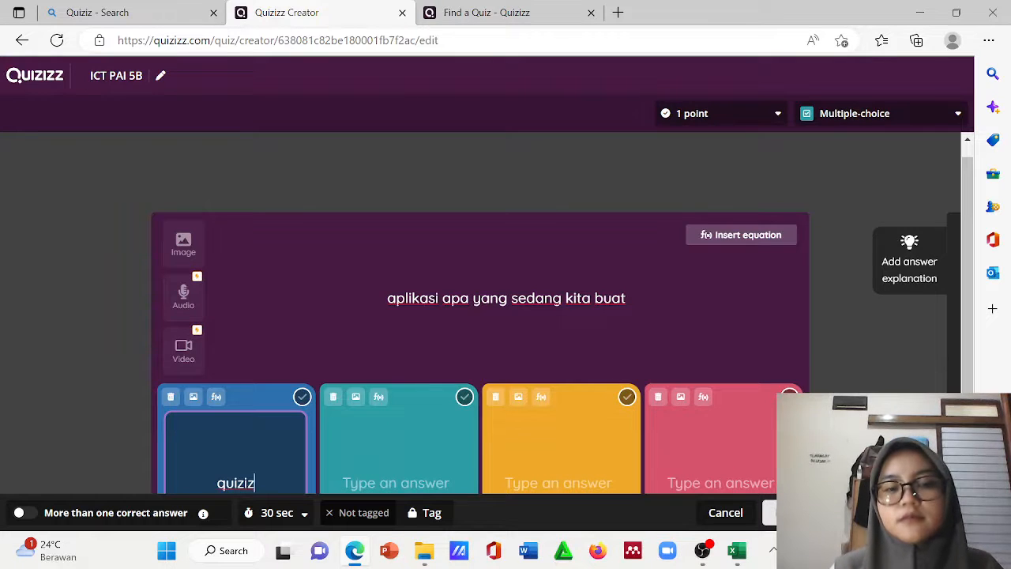
{"action": "left_click", "coordinate": [398, 483]}
{"action": "type", "text": "kah"}
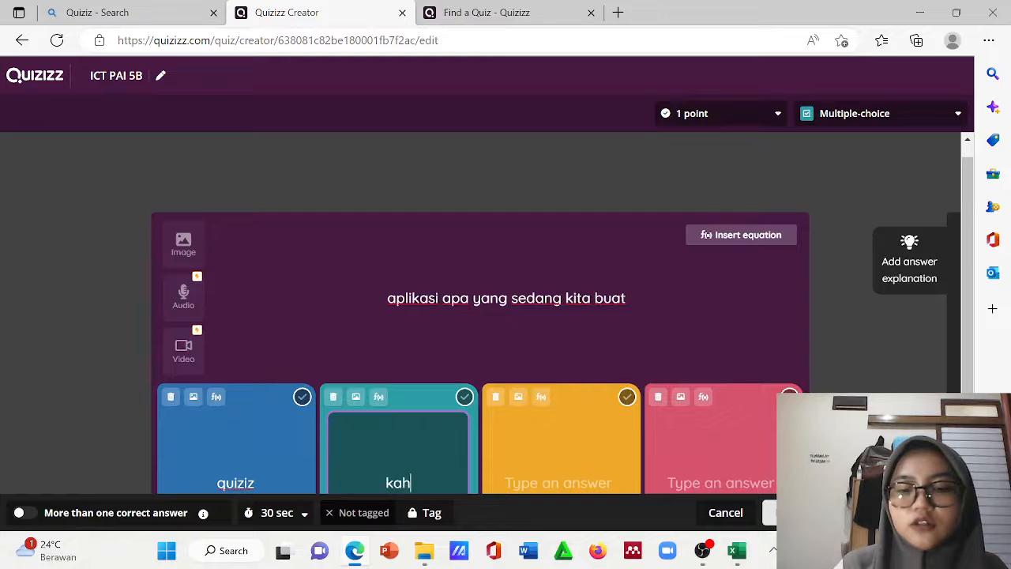
{"action": "type", "text": "oot"}
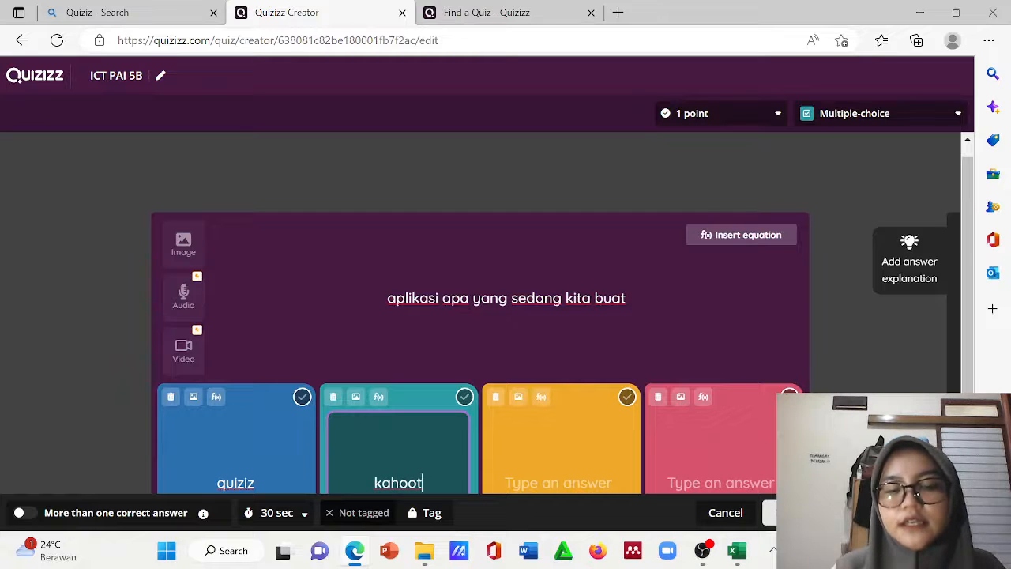
Enter "gform" and "google class room" as the last two answer options and mark "quiziz" as the correct answer
{"action": "left_click", "coordinate": [559, 483]}
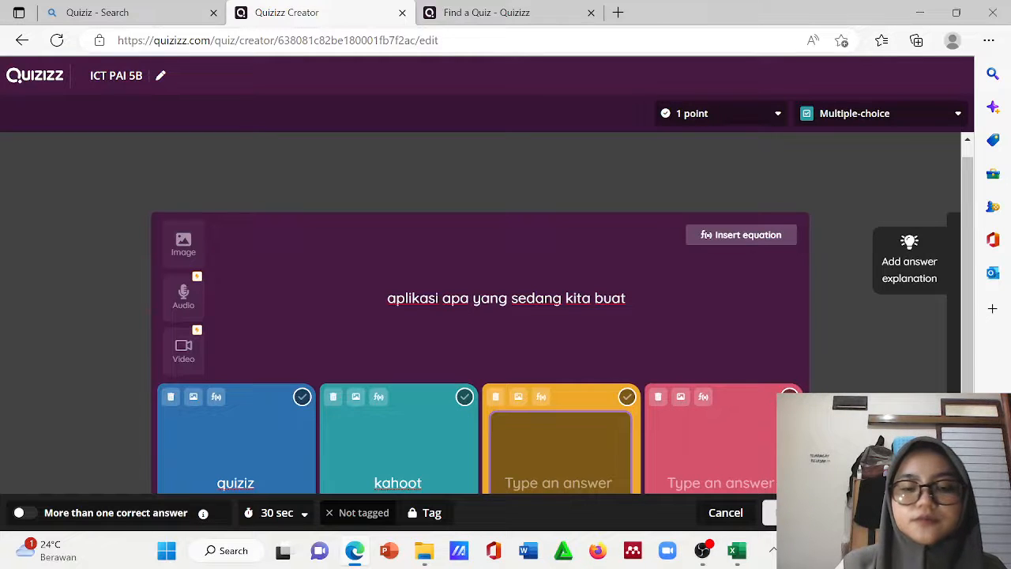
{"action": "type", "text": "gform"}
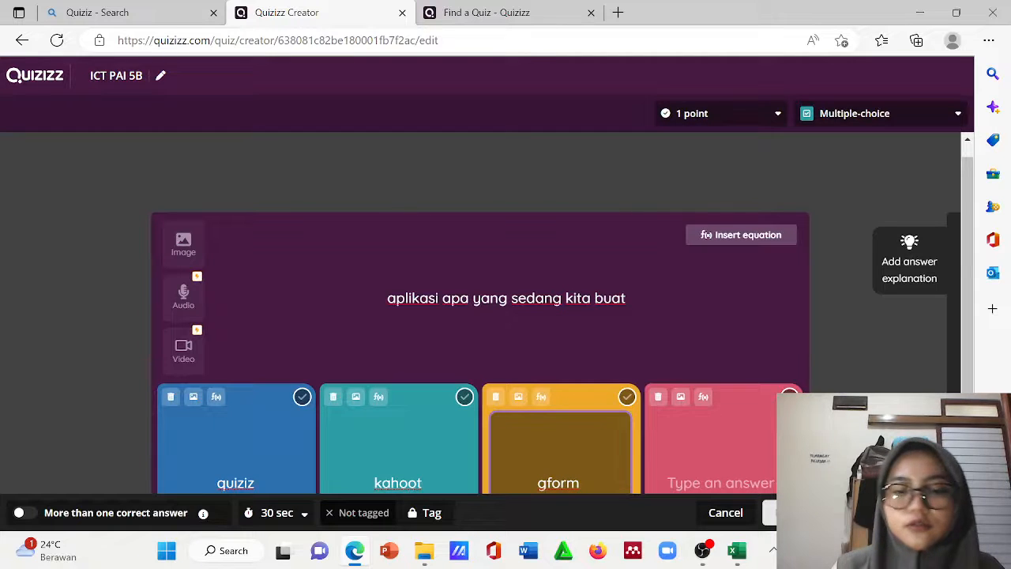
{"action": "left_click", "coordinate": [722, 483]}
{"action": "type", "text": "google"}
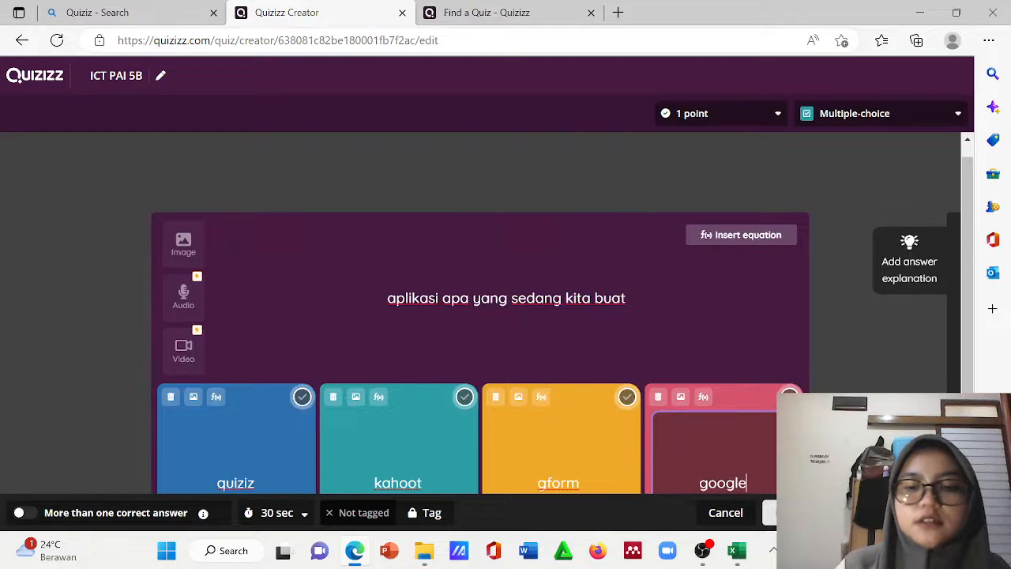
{"action": "type", "text": " class r"}
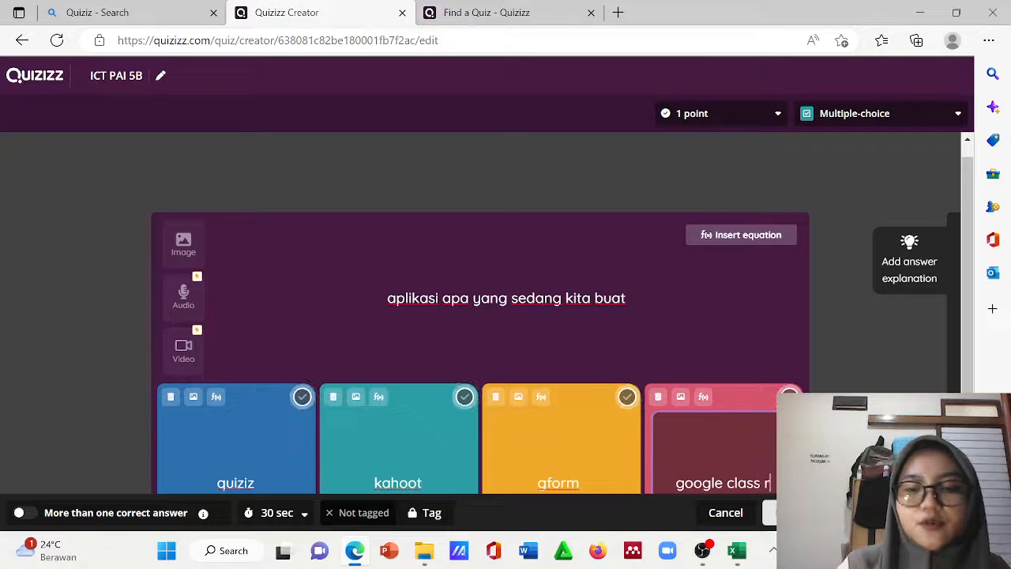
{"action": "type", "text": "oom"}
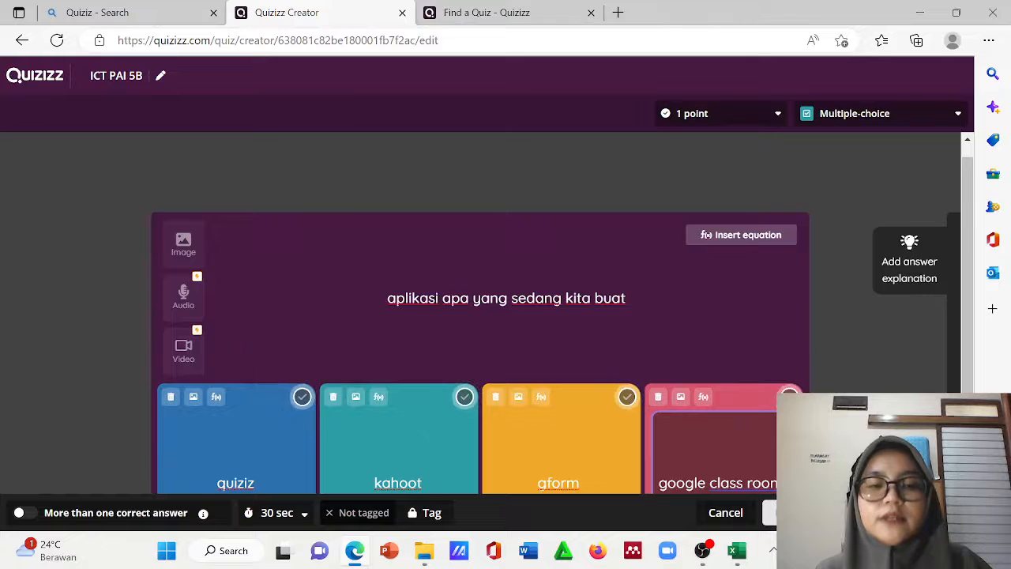
{"action": "left_click", "coordinate": [302, 399]}
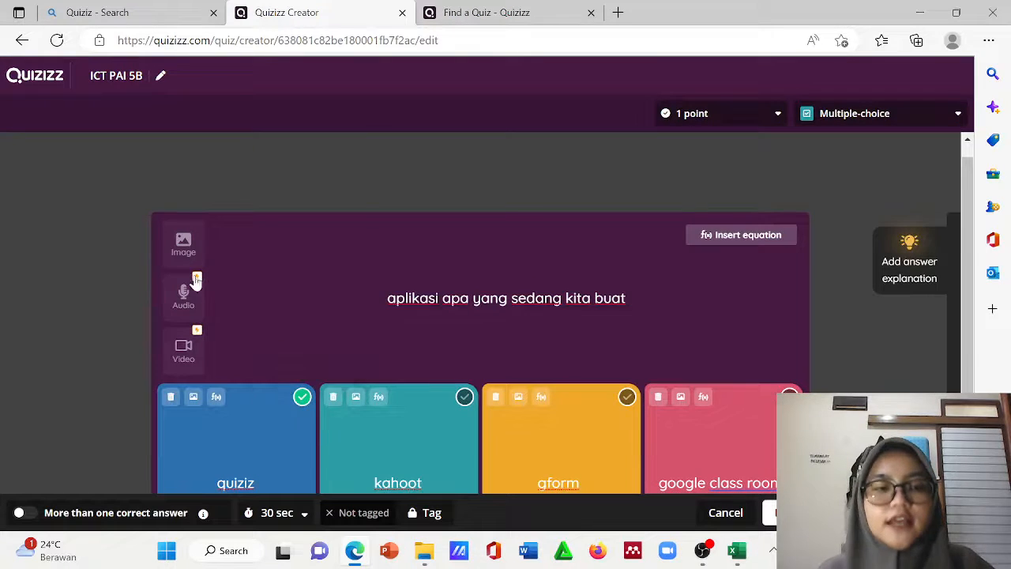
Upload a photo from the Pictures folder as the question's image and save it to the question
{"action": "left_click", "coordinate": [177, 239]}
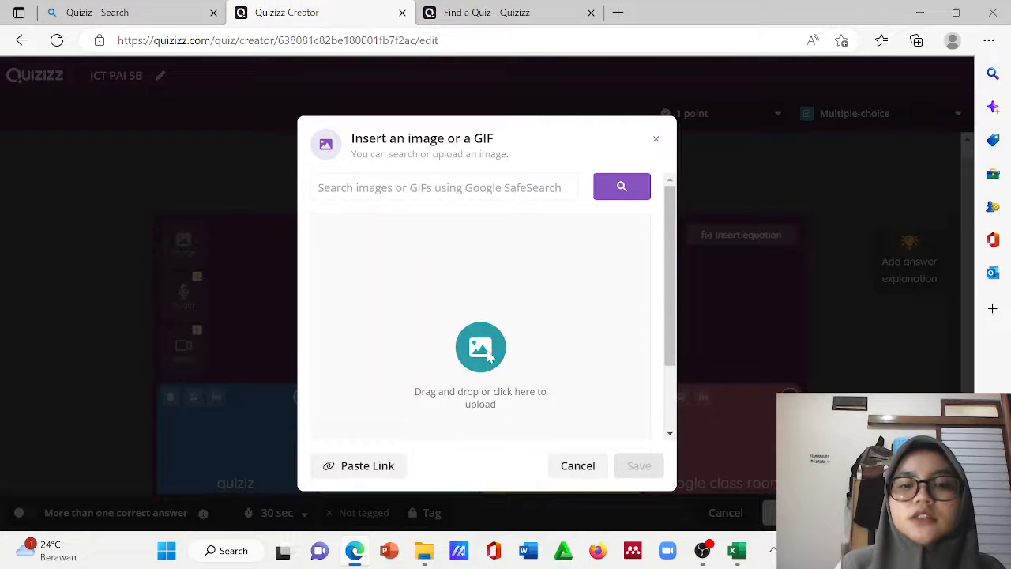
{"action": "left_click", "coordinate": [487, 355]}
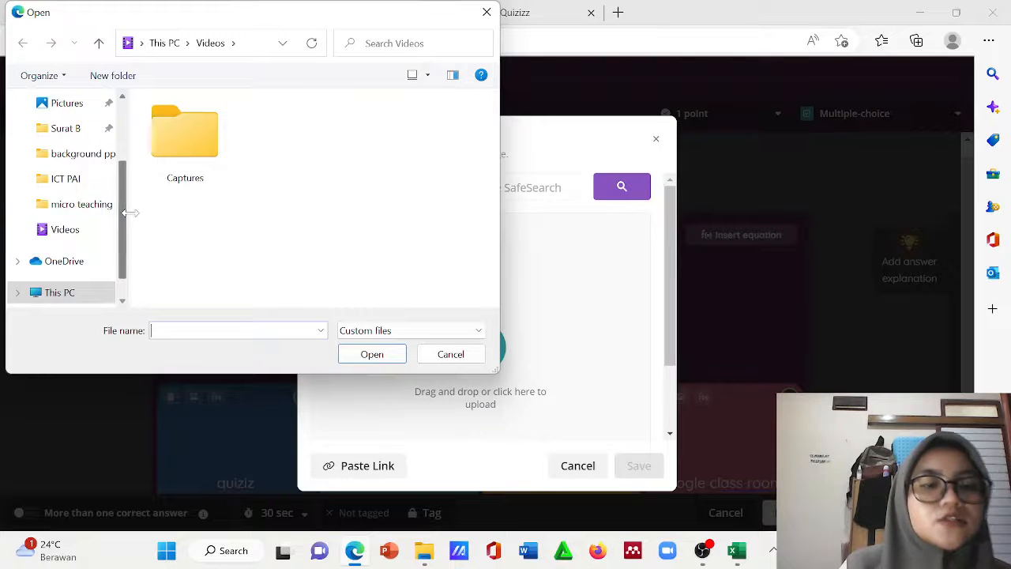
{"action": "left_click", "coordinate": [85, 103]}
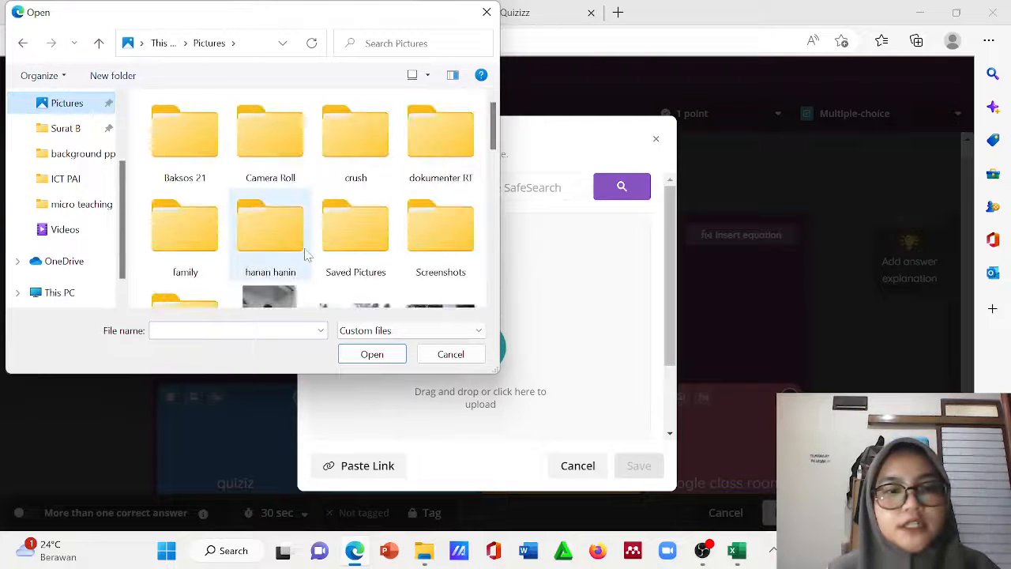
{"action": "left_click", "coordinate": [269, 298]}
{"action": "left_click", "coordinate": [370, 354]}
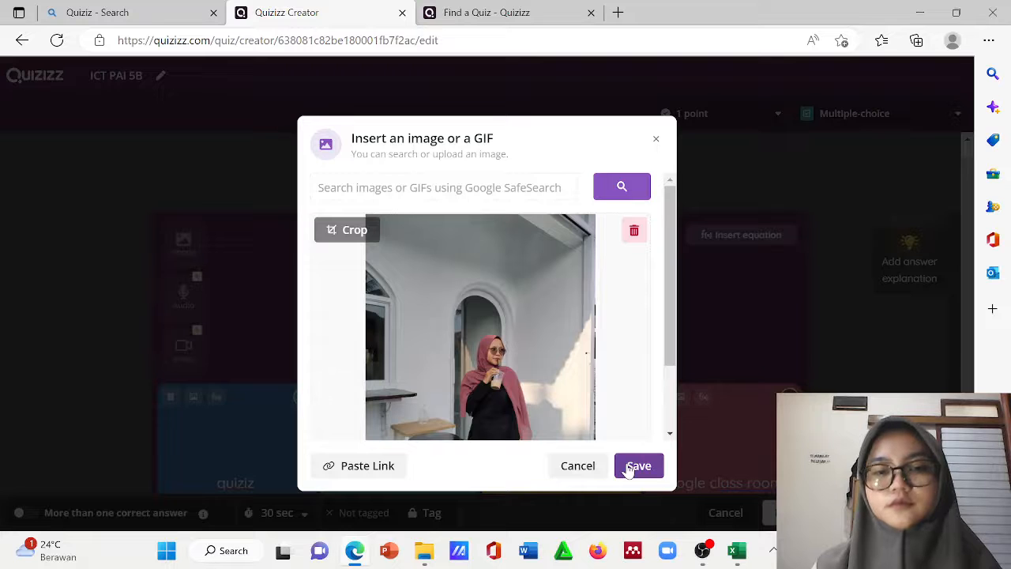
{"action": "left_click", "coordinate": [638, 466]}
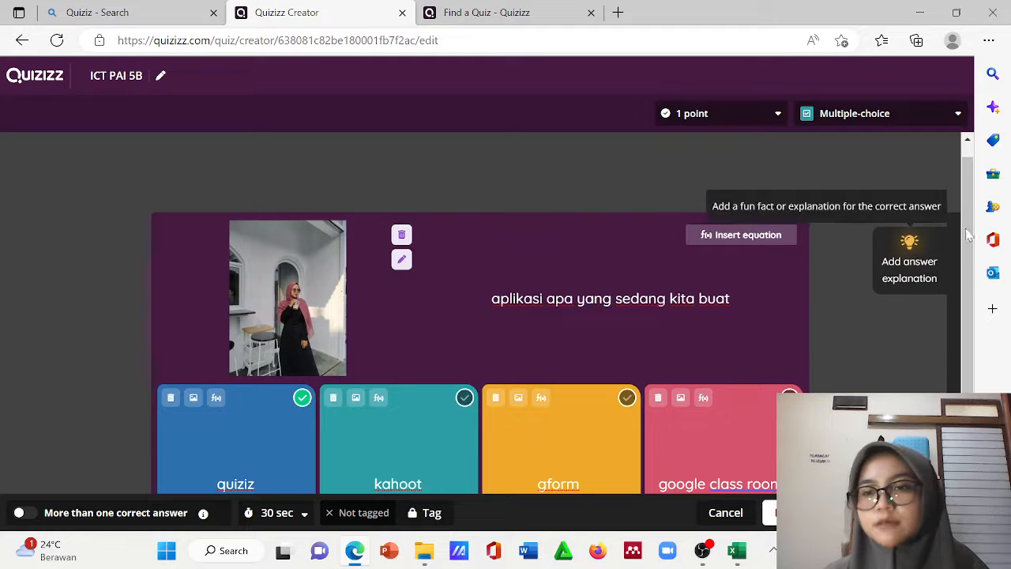
Add a blank fifth answer option to the question, and delete it again
{"action": "left_click_drag", "start_coordinate": [970, 223], "coordinate": [963, 325]}
{"action": "left_click", "coordinate": [829, 327]}
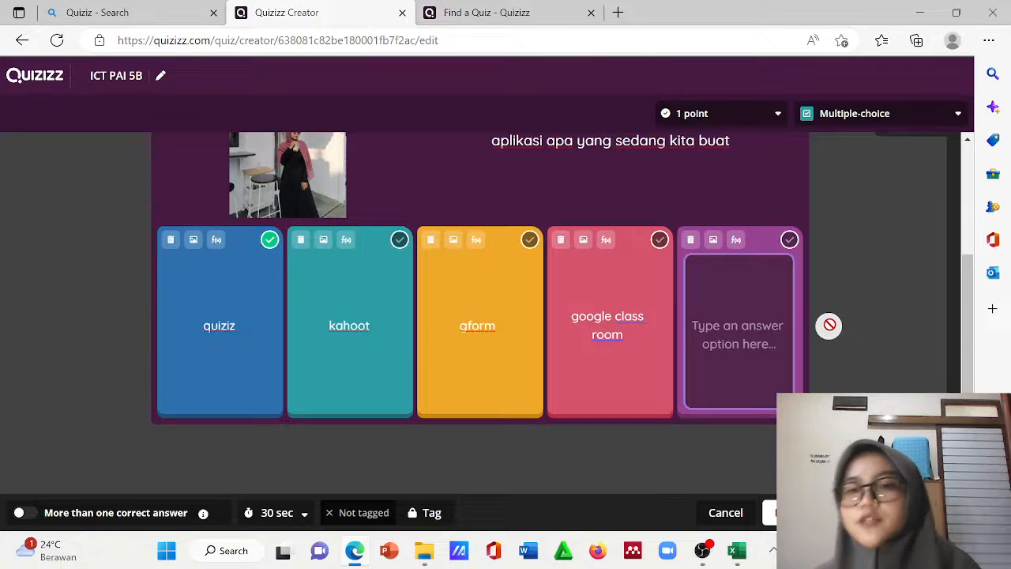
{"action": "left_click", "coordinate": [691, 240]}
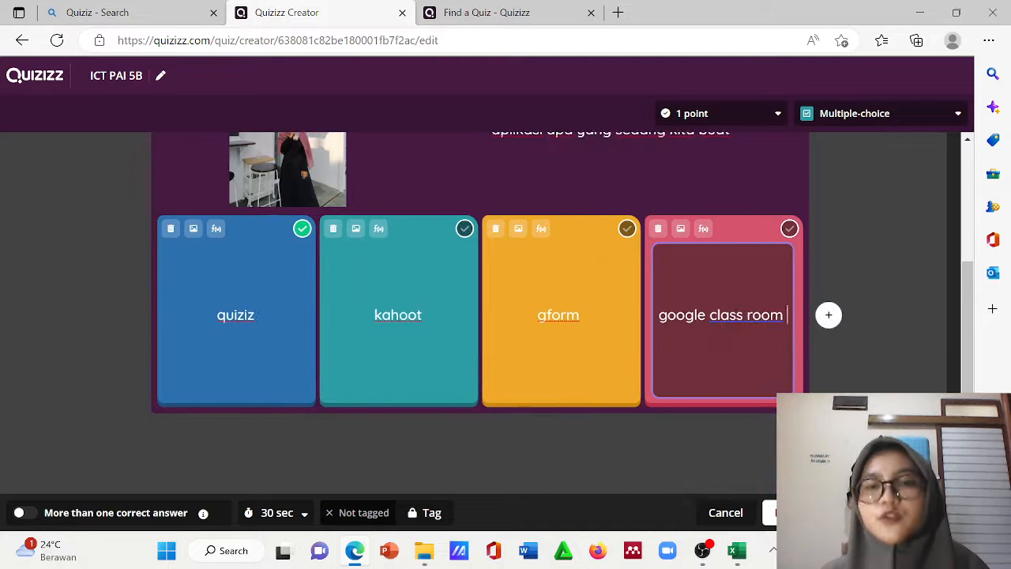
{"action": "left_click_drag", "start_coordinate": [972, 266], "coordinate": [976, 166]}
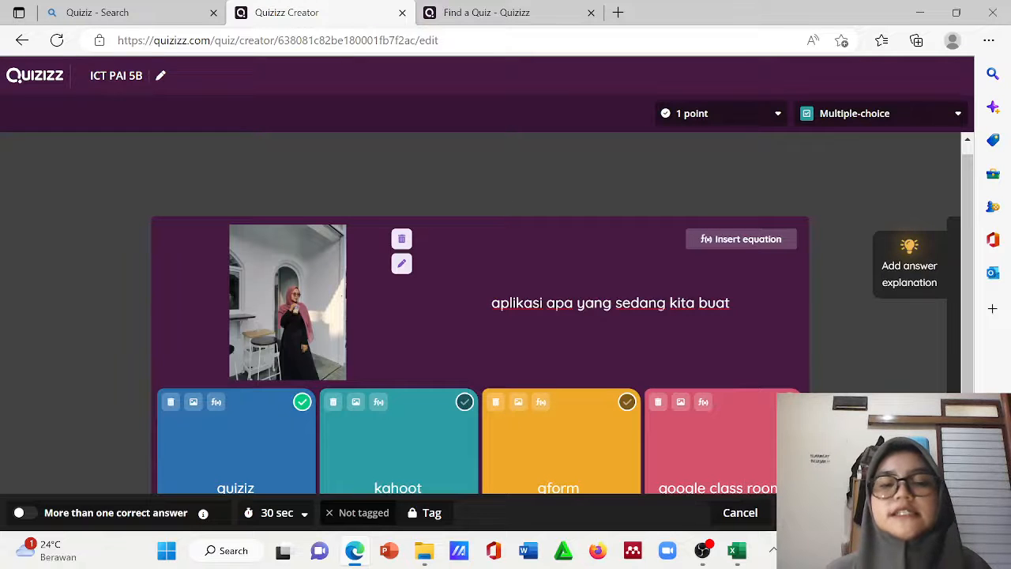
Save the question to the quiz and check its image at enlarged size
{"action": "left_click", "coordinate": [822, 513]}
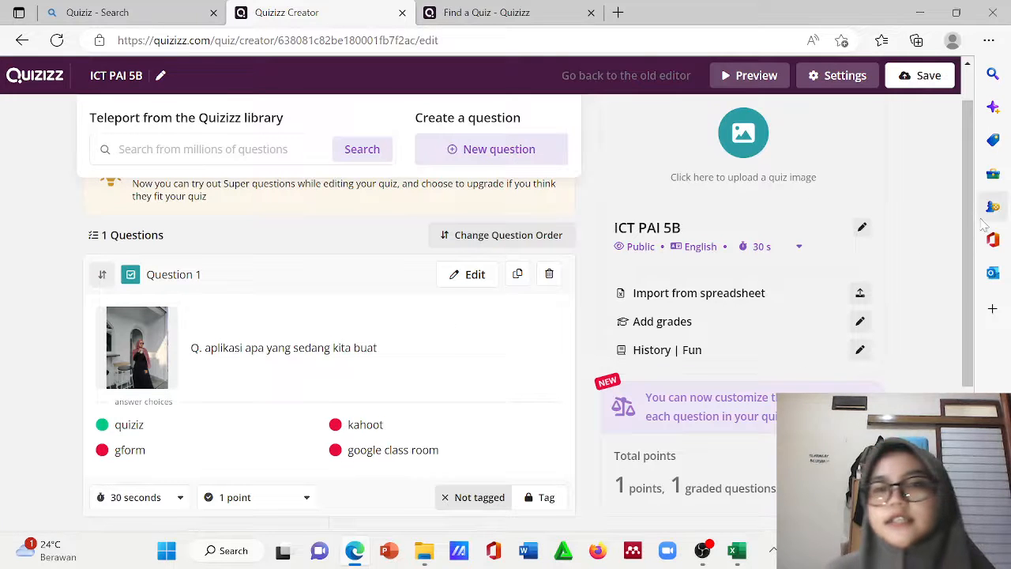
{"action": "left_click_drag", "start_coordinate": [965, 225], "coordinate": [955, 197]}
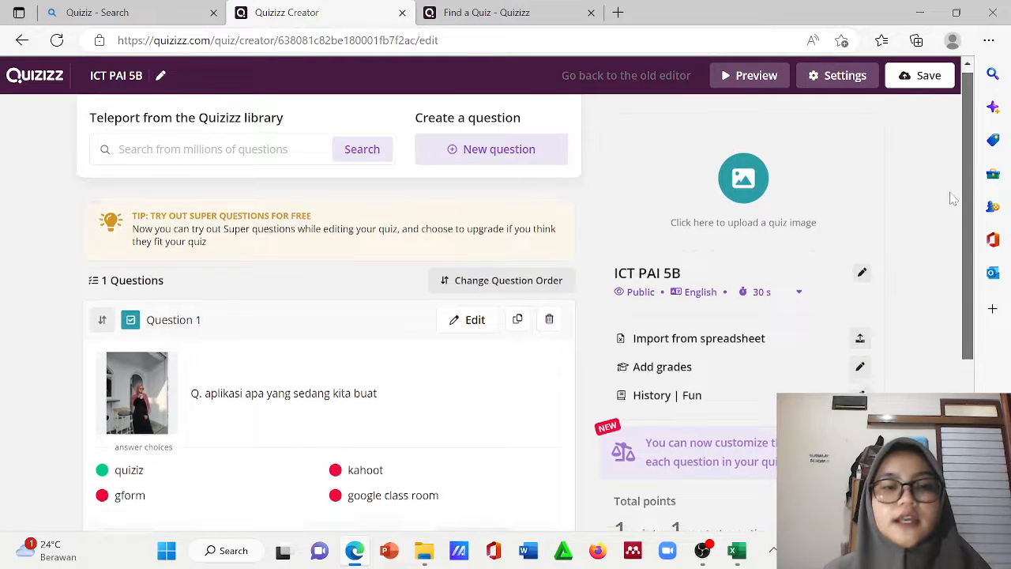
{"action": "left_click", "coordinate": [143, 380]}
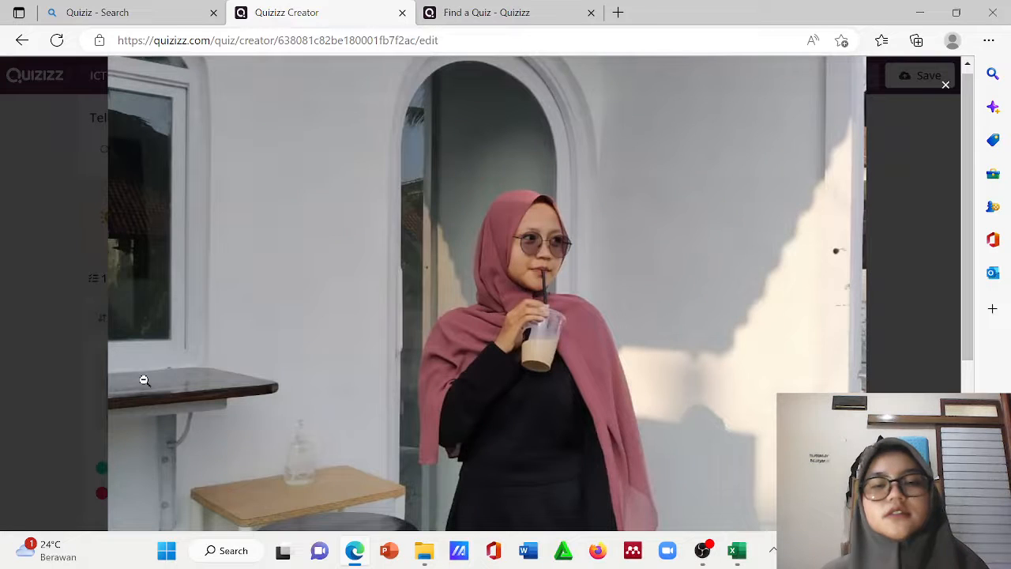
{"action": "left_click", "coordinate": [945, 84]}
{"action": "double_click", "coordinate": [313, 346]}
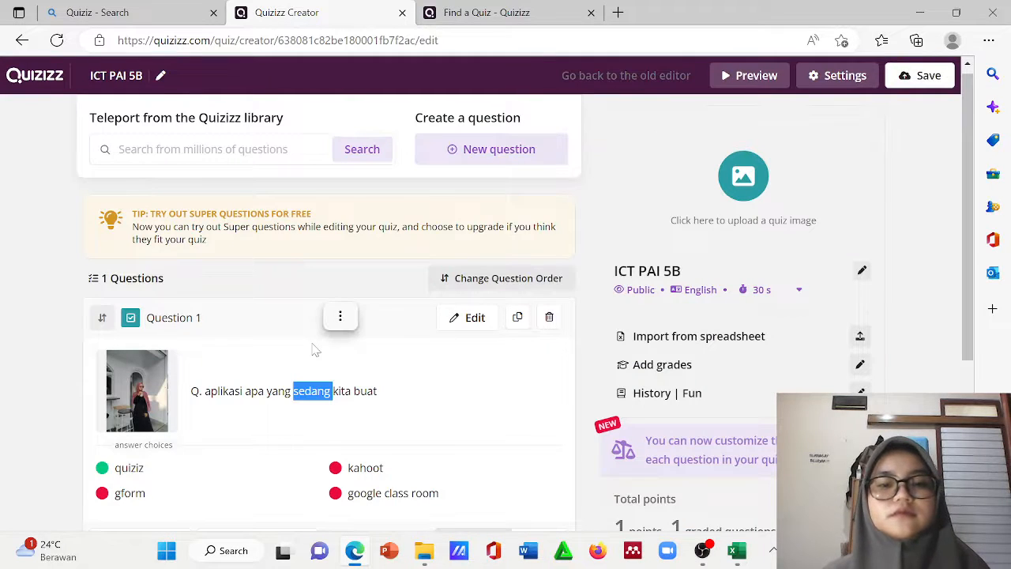
{"action": "left_click", "coordinate": [278, 314]}
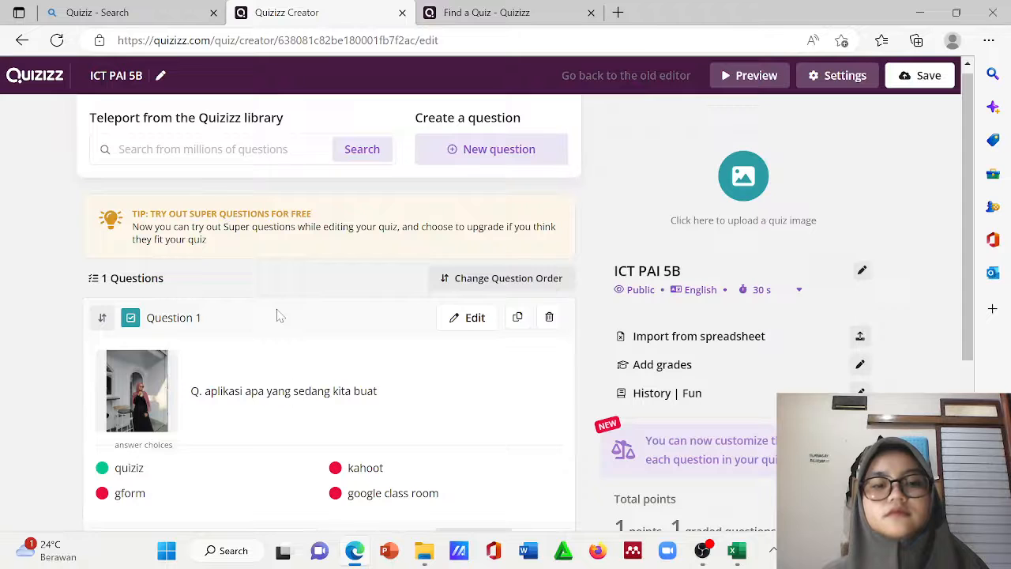
Open Question 1 for editing, and leave the quiz editor for the library without saving the question
{"action": "left_click", "coordinate": [480, 318]}
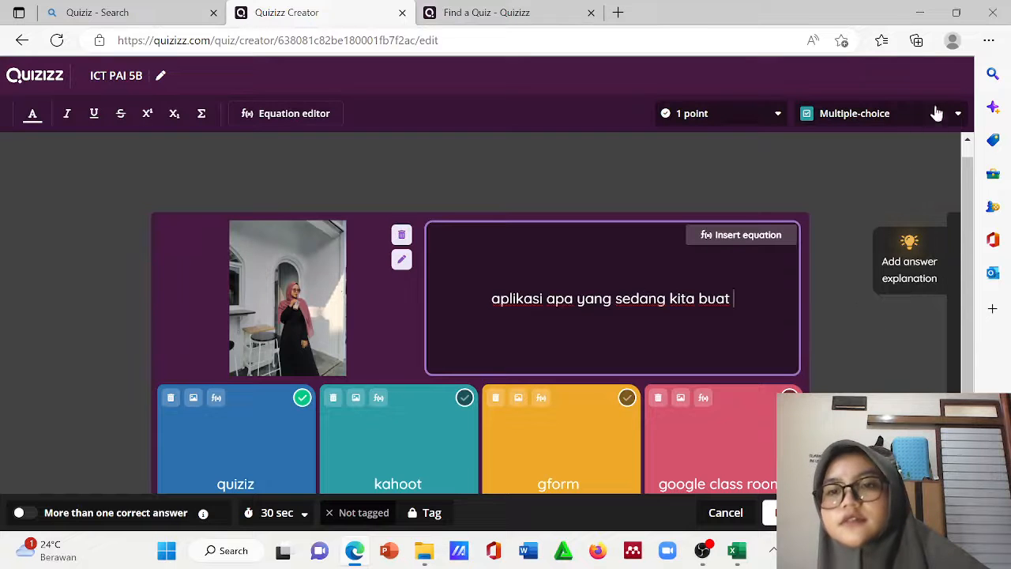
{"action": "left_click", "coordinate": [22, 41]}
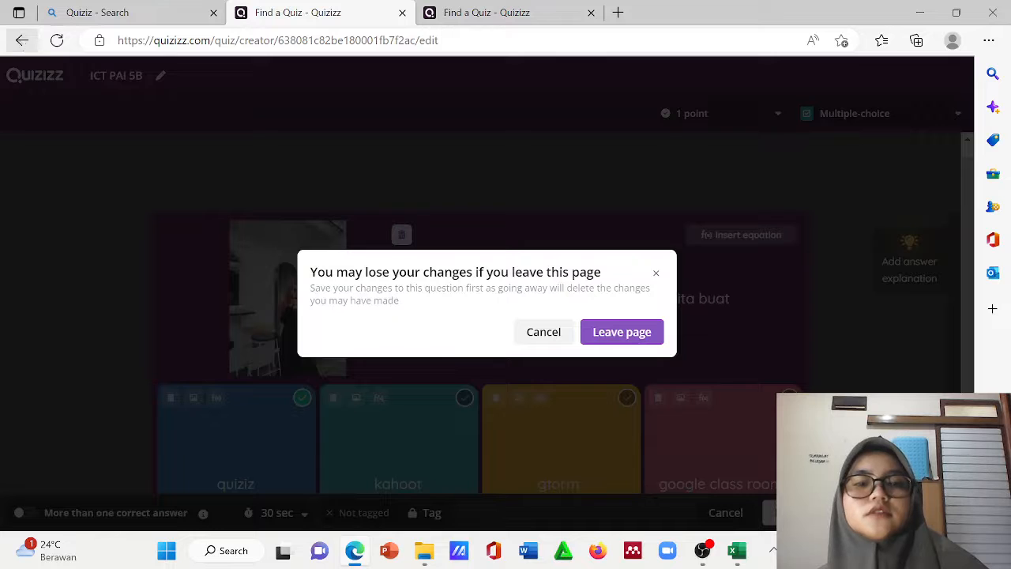
{"action": "left_click", "coordinate": [622, 333]}
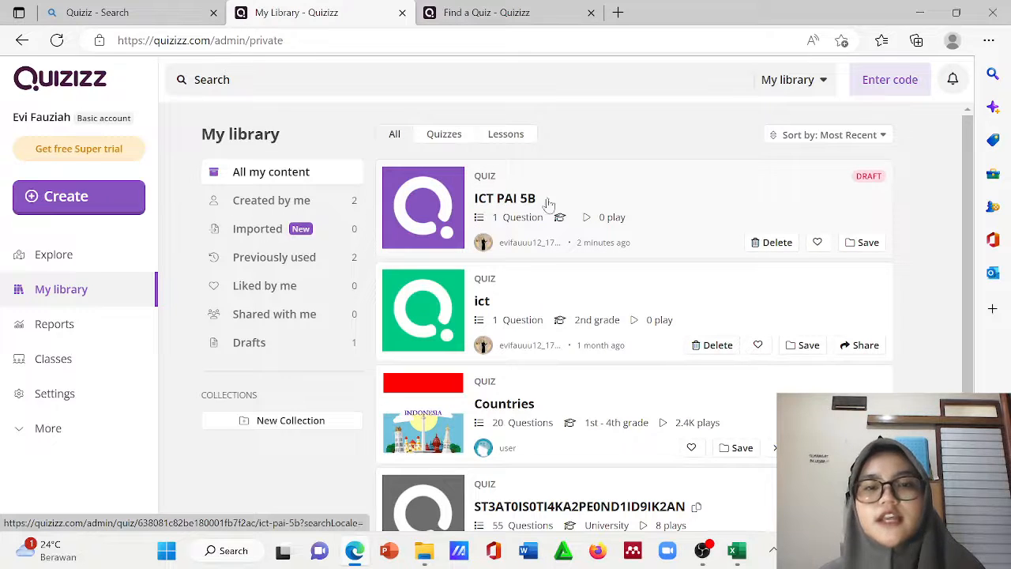
Open the ICT PAI 5B draft from the library, resume editing to review its question, and return to the library
{"action": "left_click", "coordinate": [616, 185]}
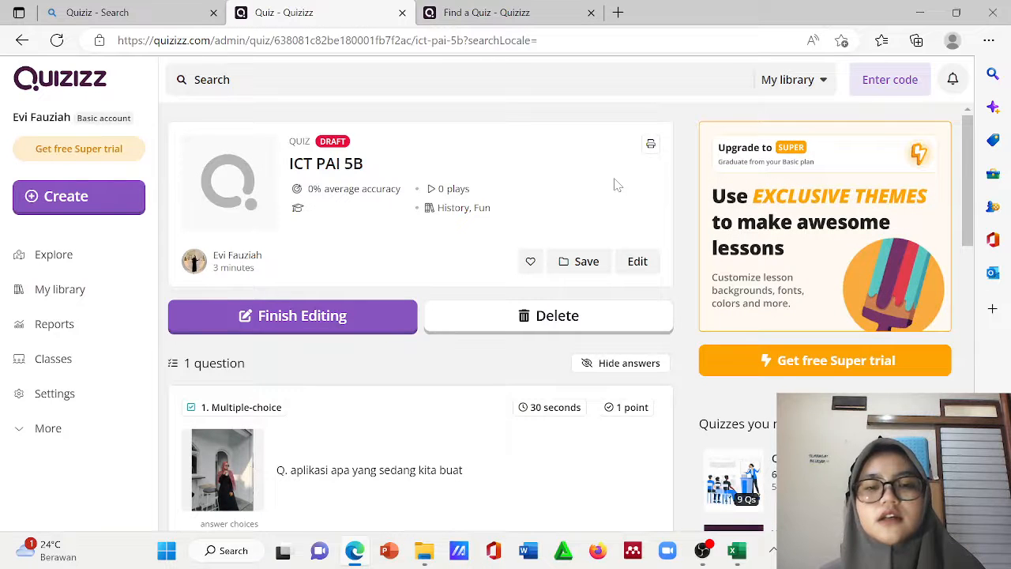
{"action": "left_click", "coordinate": [343, 317]}
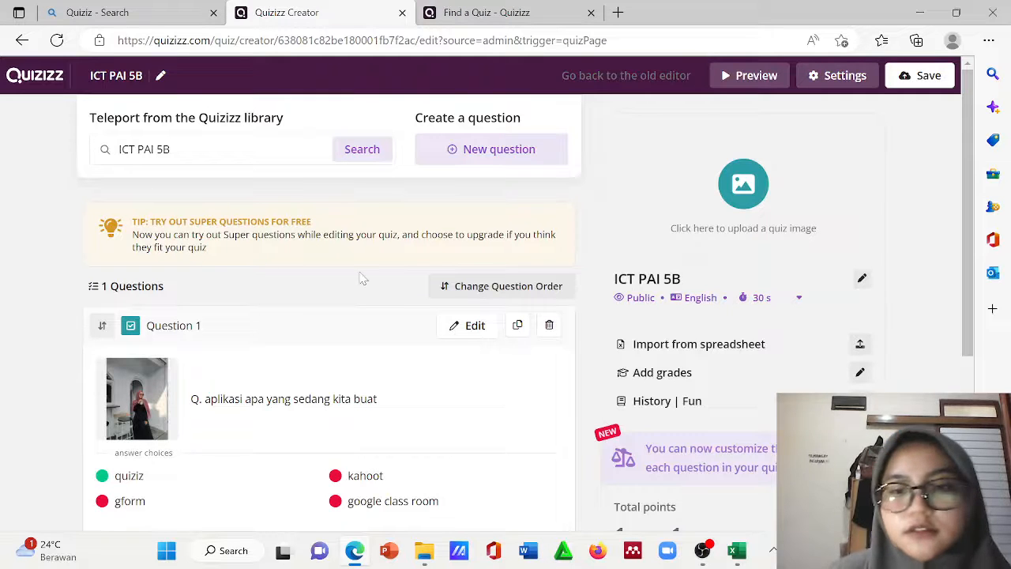
{"action": "scroll", "coordinate": [360, 277], "scroll_direction": "down", "scroll_amount": 3}
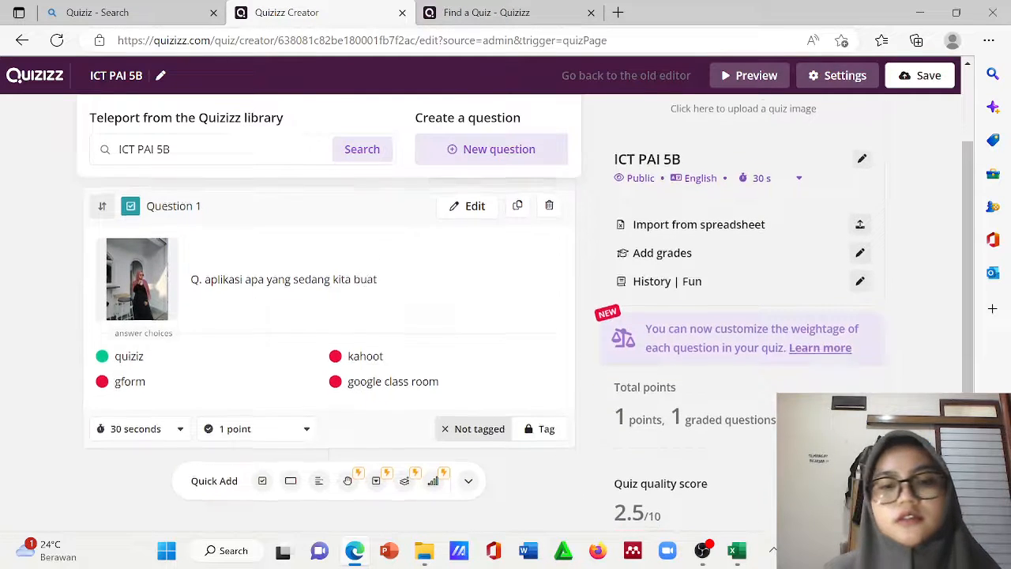
{"action": "scroll", "coordinate": [359, 276], "scroll_direction": "down", "scroll_amount": 2}
{"action": "scroll", "coordinate": [360, 276], "scroll_direction": "up", "scroll_amount": 5}
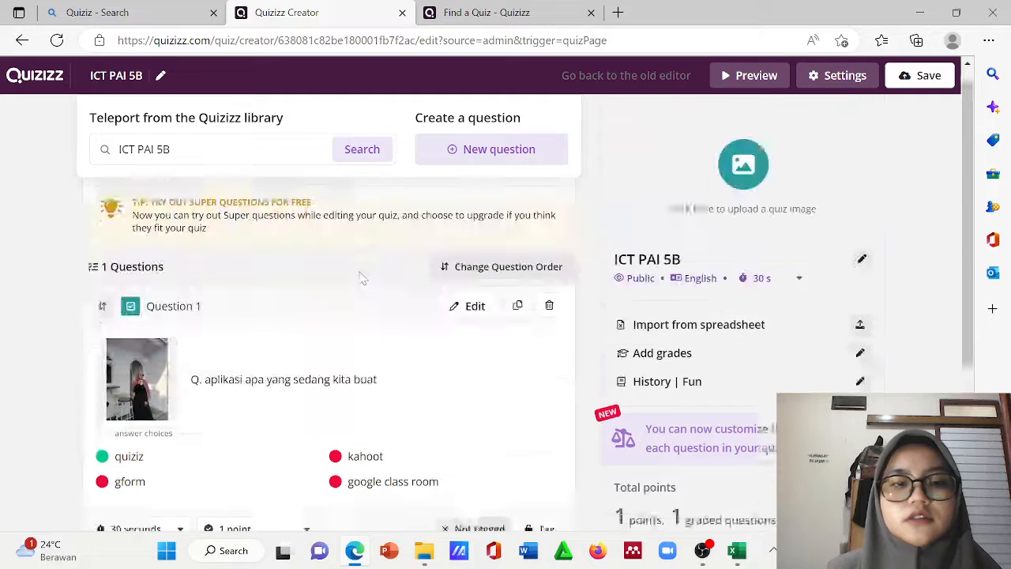
{"action": "left_click", "coordinate": [22, 41]}
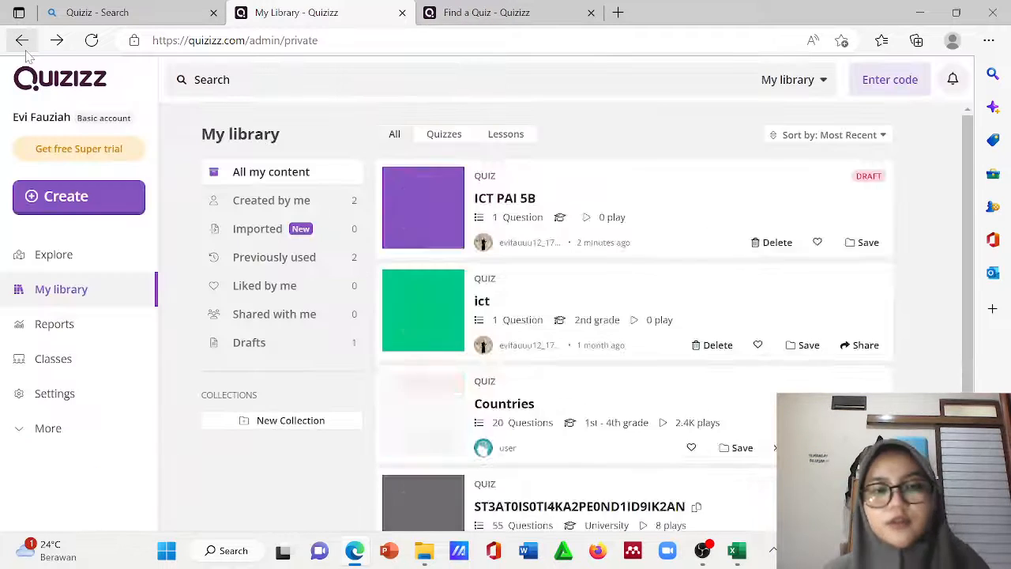
Create a new collection named "ini" while saving the ICT PAI 5B quiz to a collection
{"action": "left_click", "coordinate": [869, 243]}
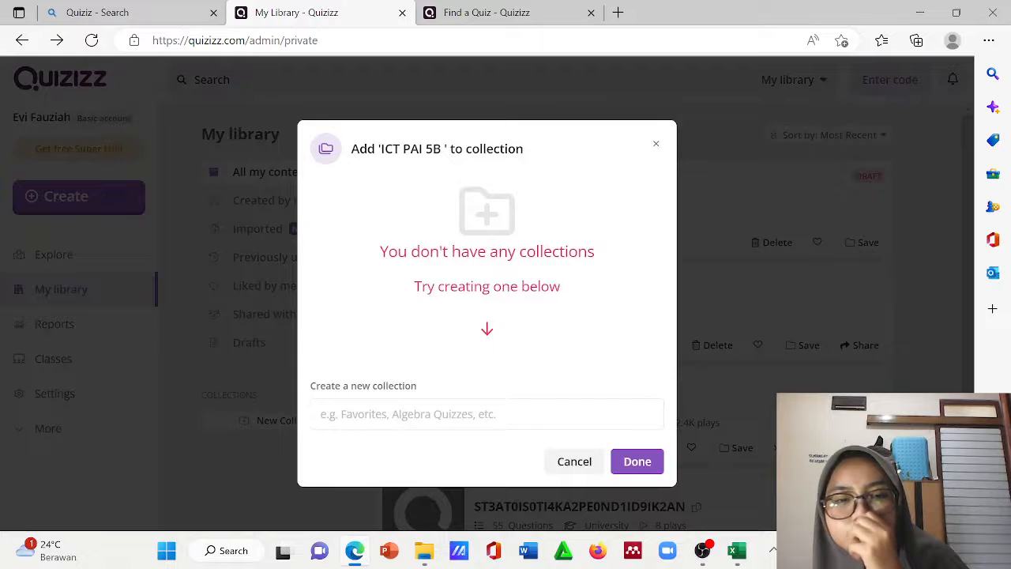
{"action": "left_click", "coordinate": [487, 414]}
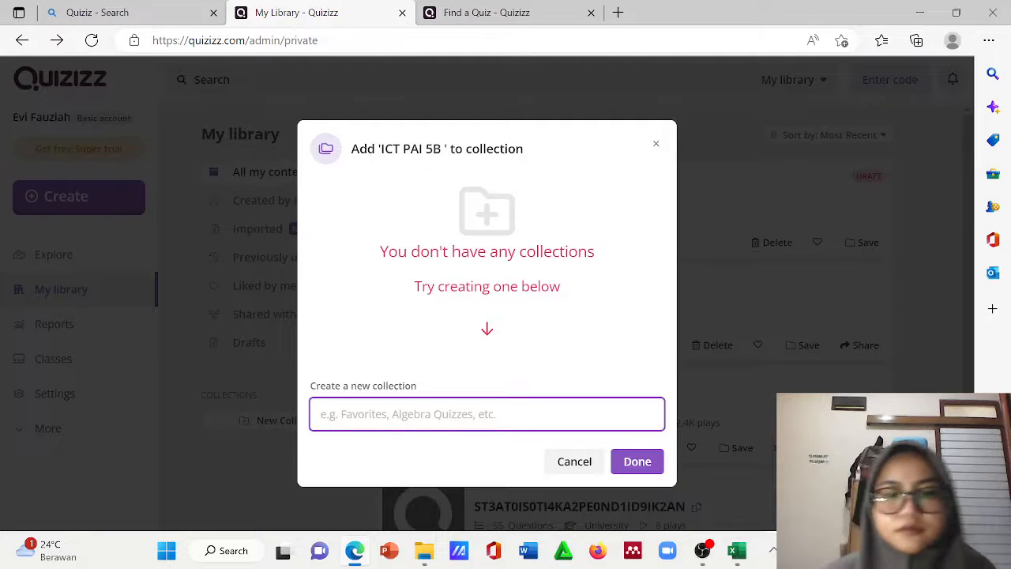
{"action": "type", "text": "ini"}
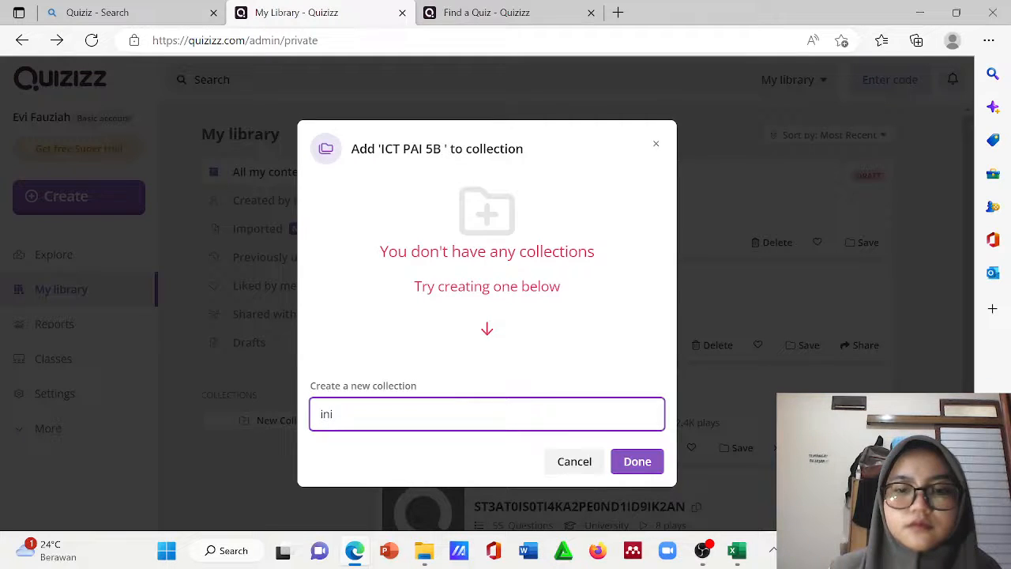
{"action": "left_click", "coordinate": [637, 461]}
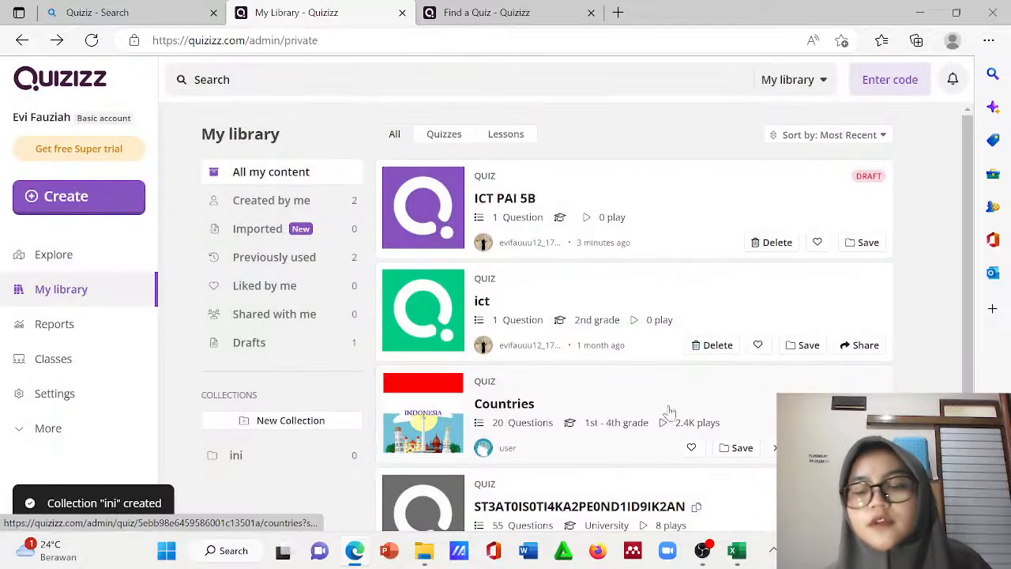
Copy the shareable link of the "ict" quiz and close its sharing options
{"action": "left_click", "coordinate": [864, 356]}
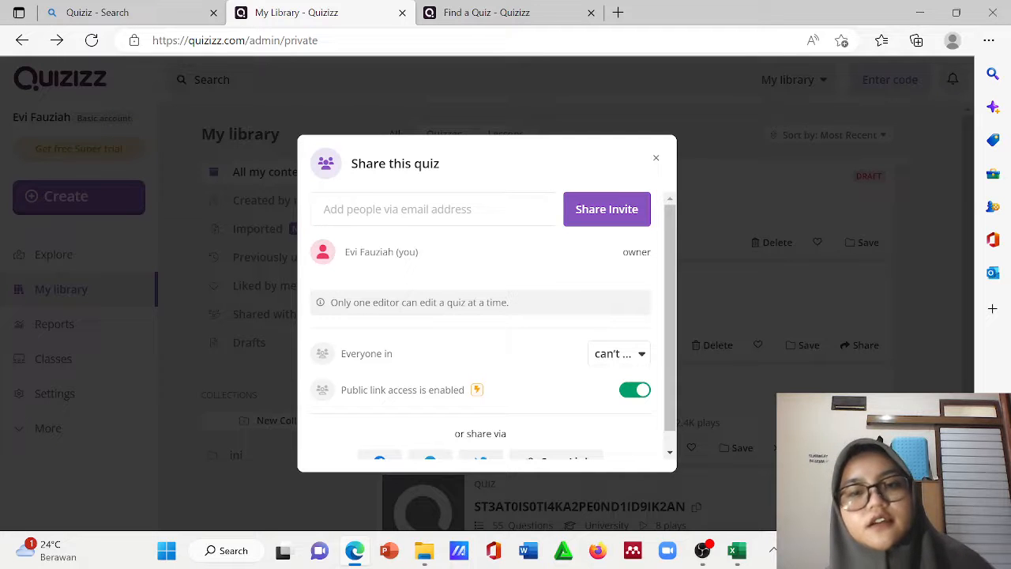
{"action": "left_click", "coordinate": [434, 209]}
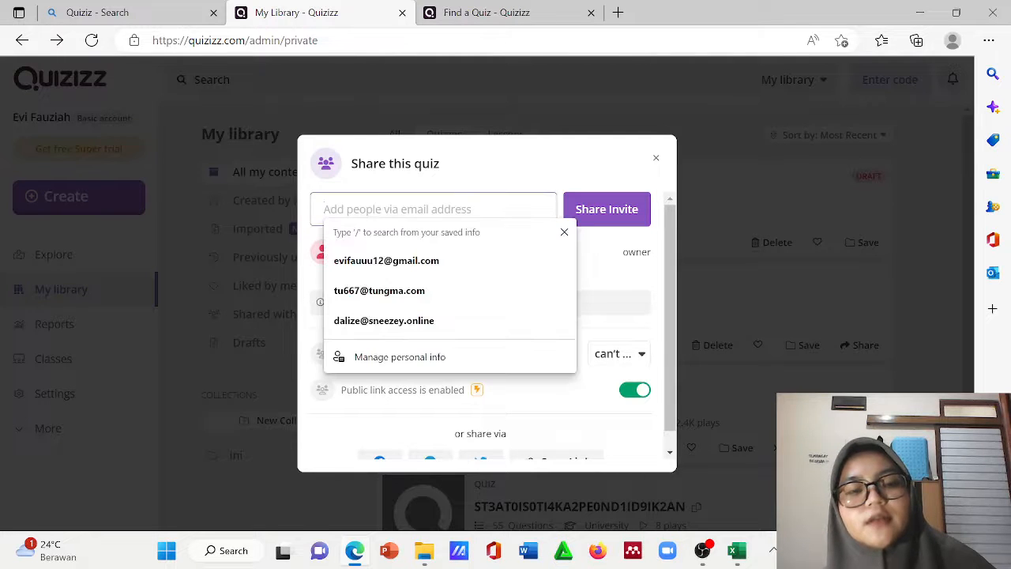
{"action": "left_click", "coordinate": [630, 282]}
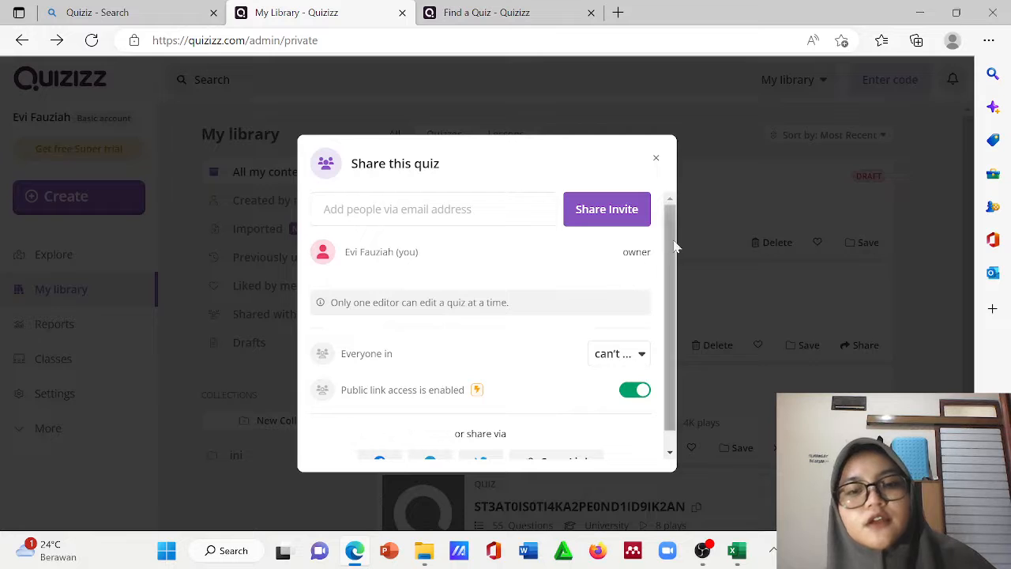
{"action": "left_click_drag", "start_coordinate": [673, 247], "coordinate": [676, 357]}
{"action": "left_click", "coordinate": [557, 450]}
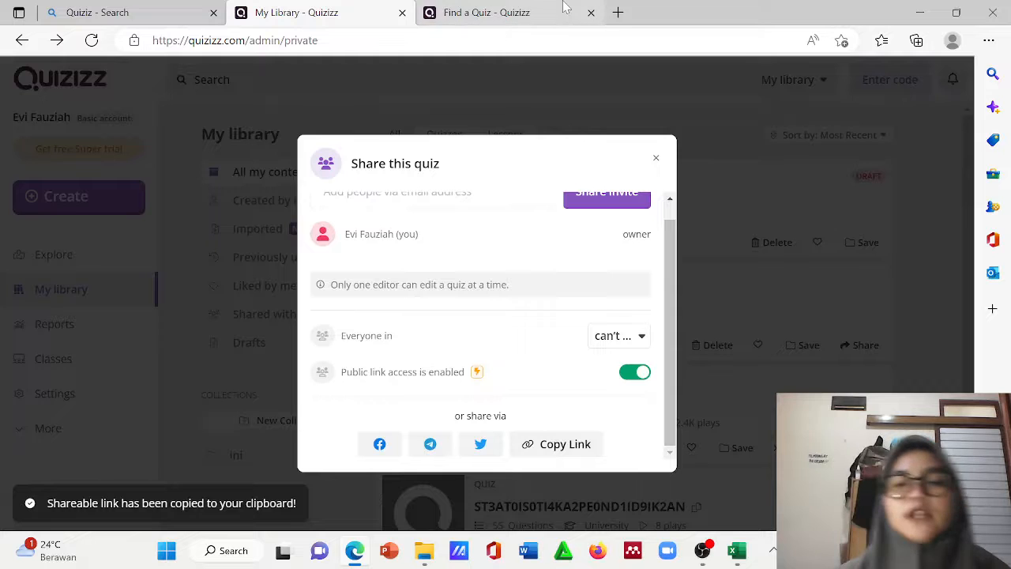
{"action": "left_click", "coordinate": [657, 161]}
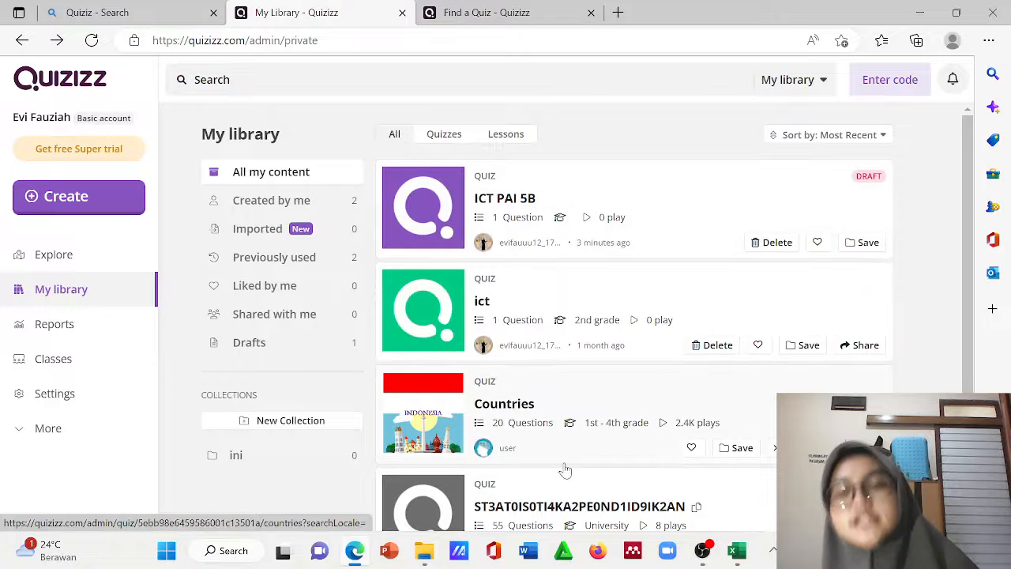
{"action": "mouse_move", "coordinate": [698, 547]}
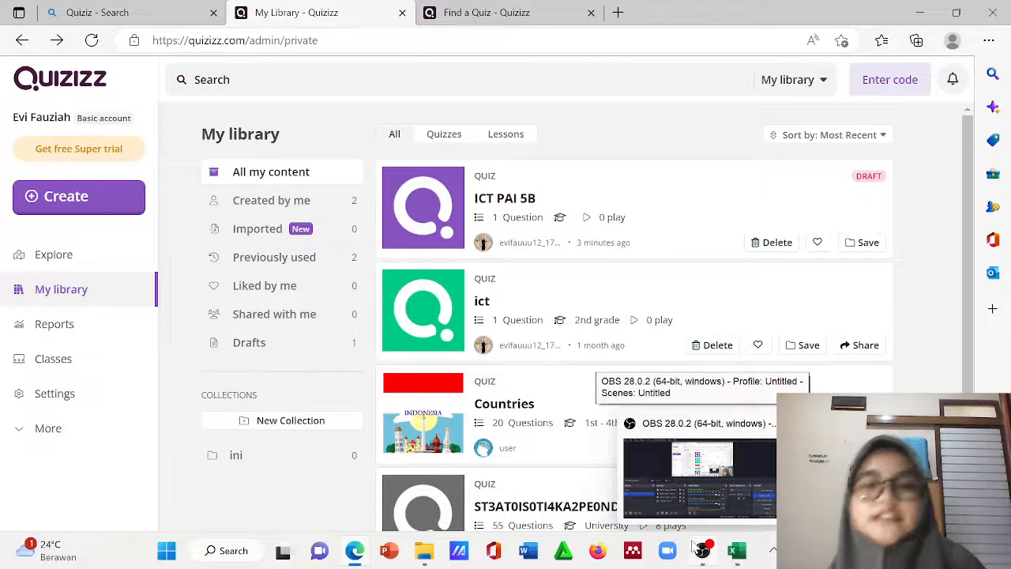
{"action": "left_click", "coordinate": [707, 541]}
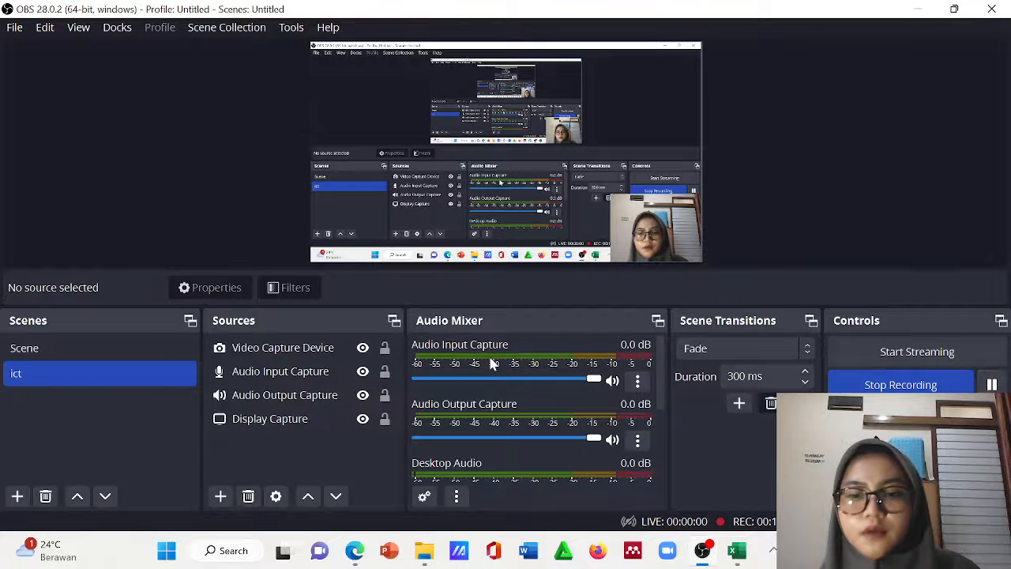
Switch to the Edge browser and search Bing for "kahoot"
{"action": "left_click", "coordinate": [355, 551]}
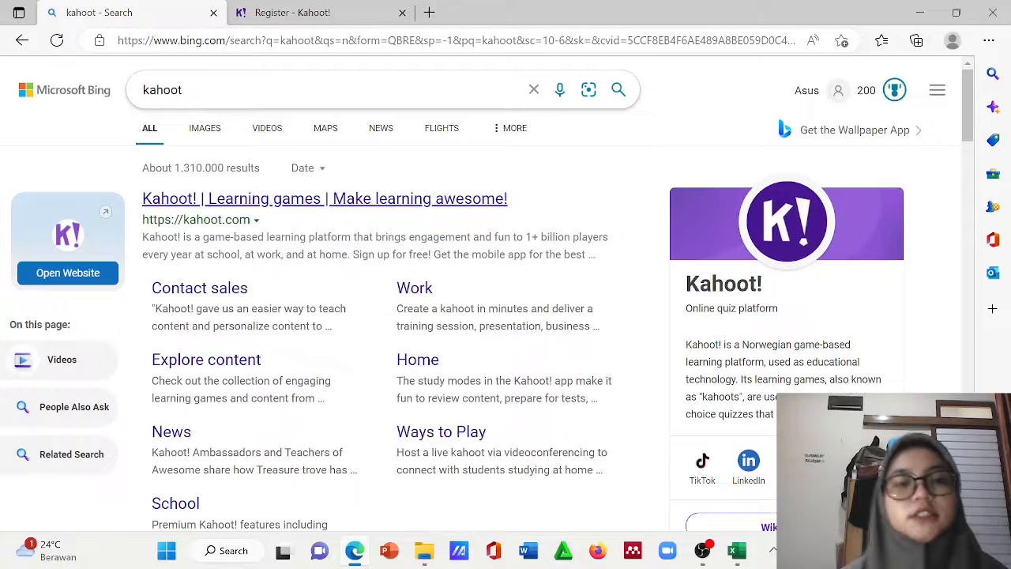
{"action": "left_click", "coordinate": [316, 90]}
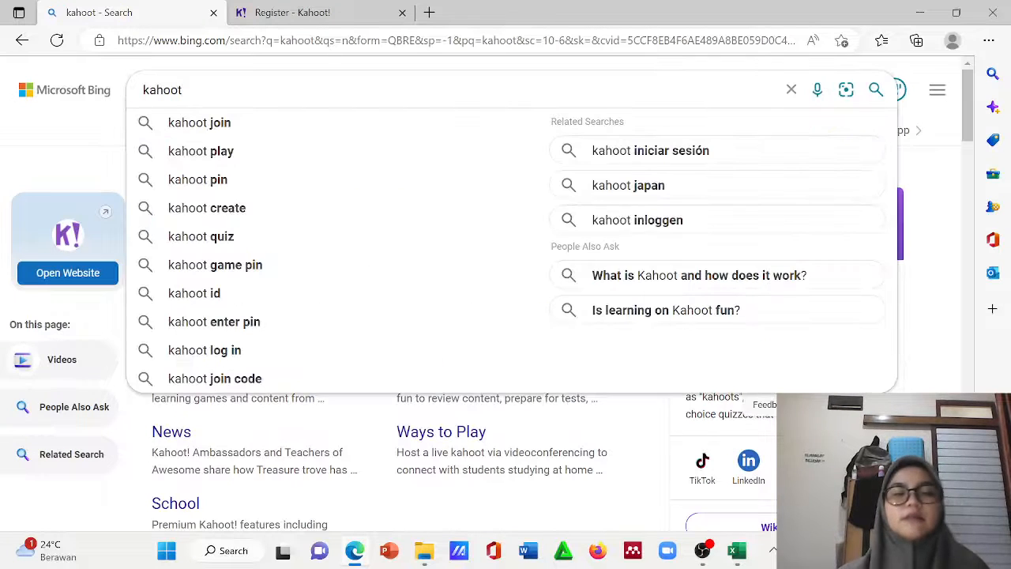
{"action": "key", "text": "Return"}
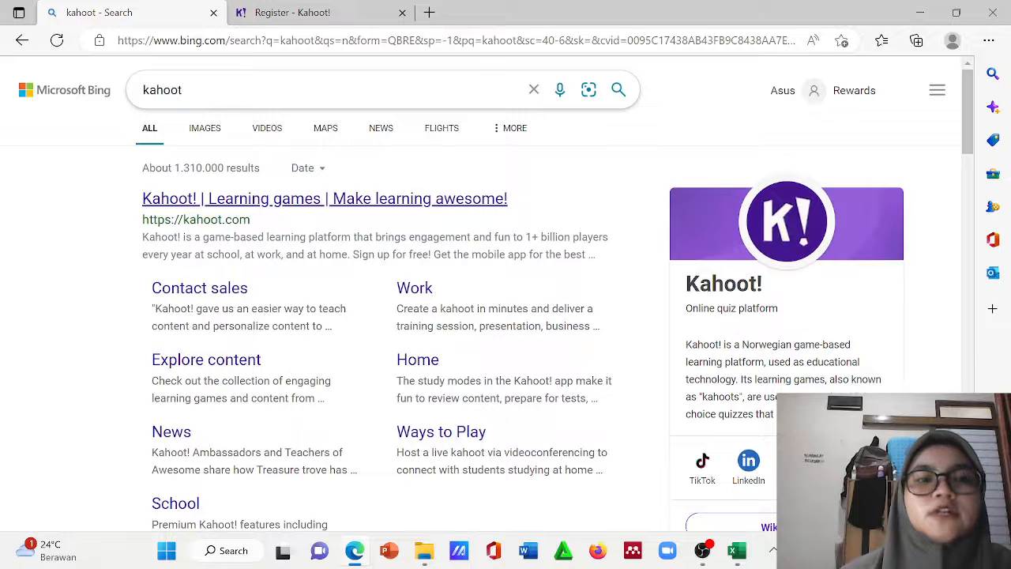
Open the Kahoot! site and sign up as a Teacher in Higher education, continuing with the existing Google account
{"action": "left_click", "coordinate": [243, 199]}
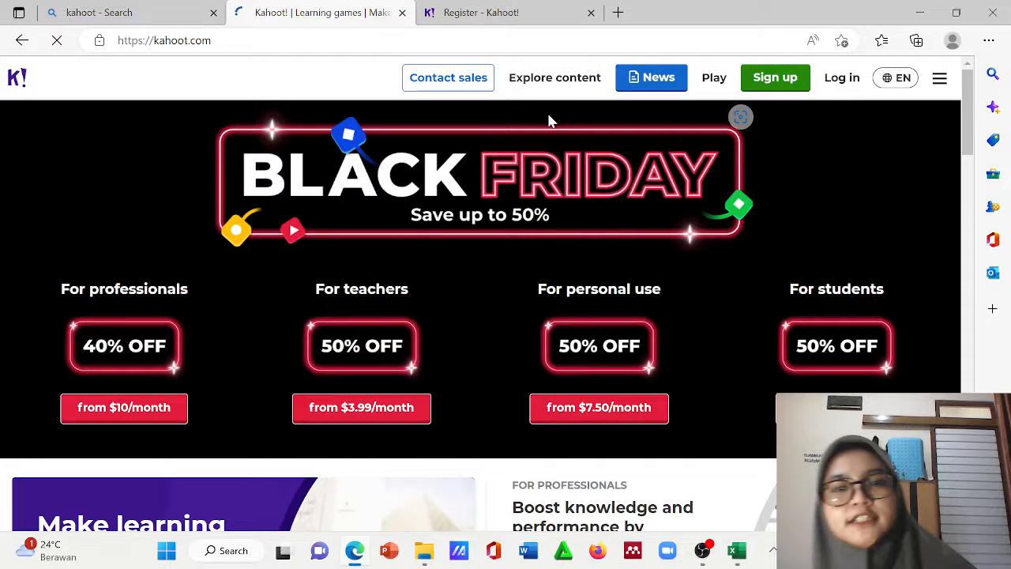
{"action": "left_click", "coordinate": [776, 79]}
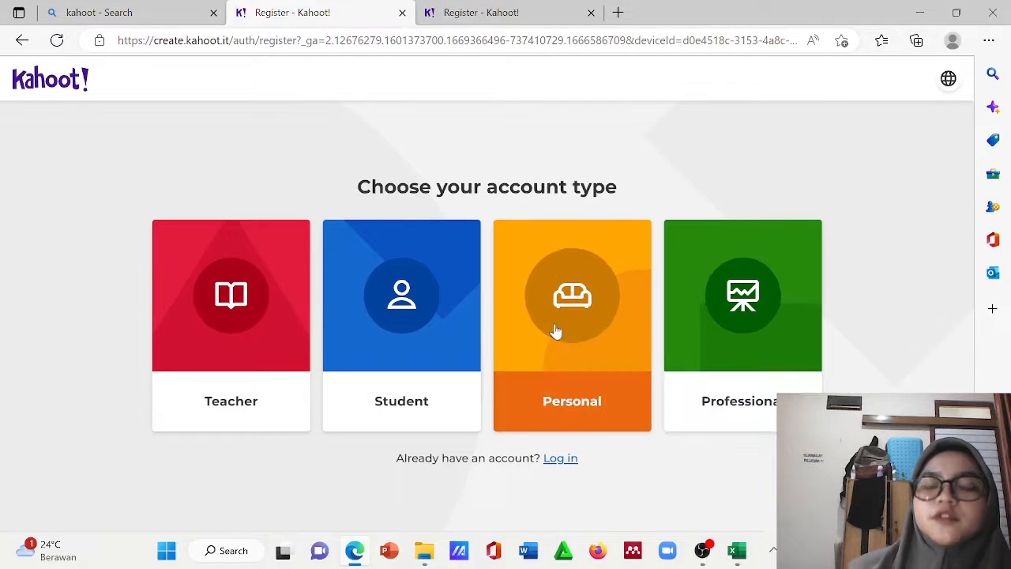
{"action": "left_click", "coordinate": [271, 336]}
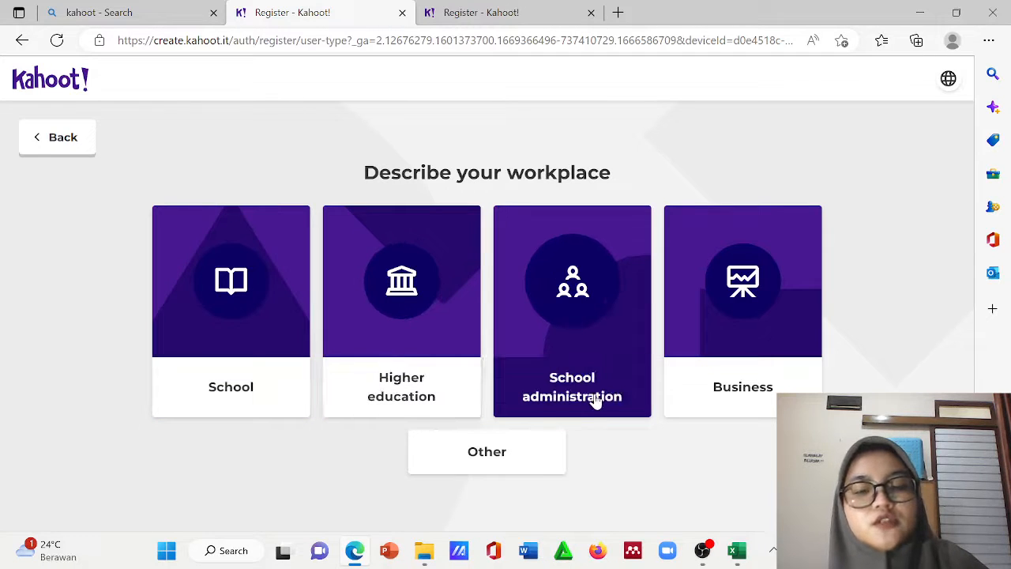
{"action": "left_click", "coordinate": [459, 388]}
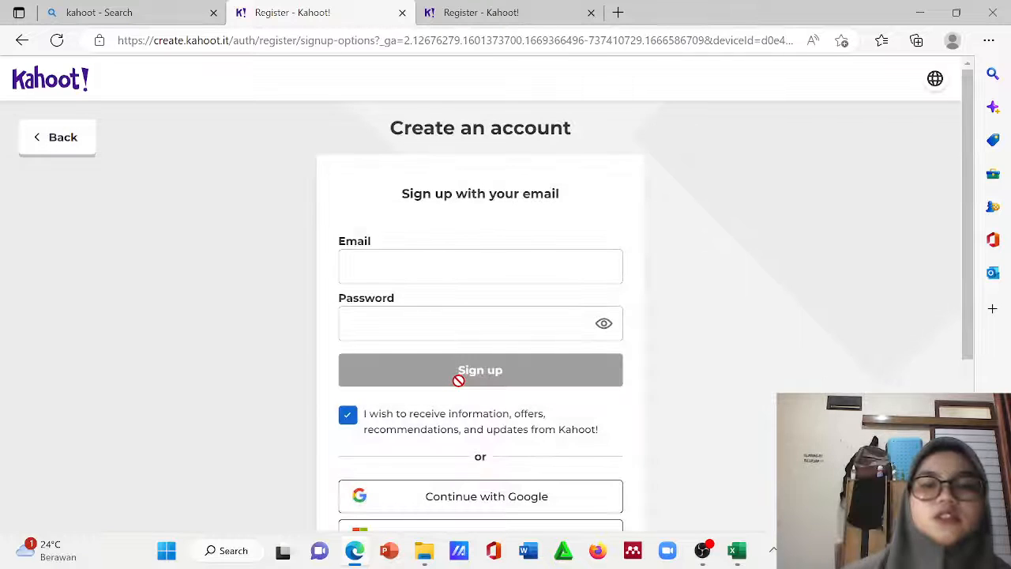
{"action": "left_click", "coordinate": [464, 498]}
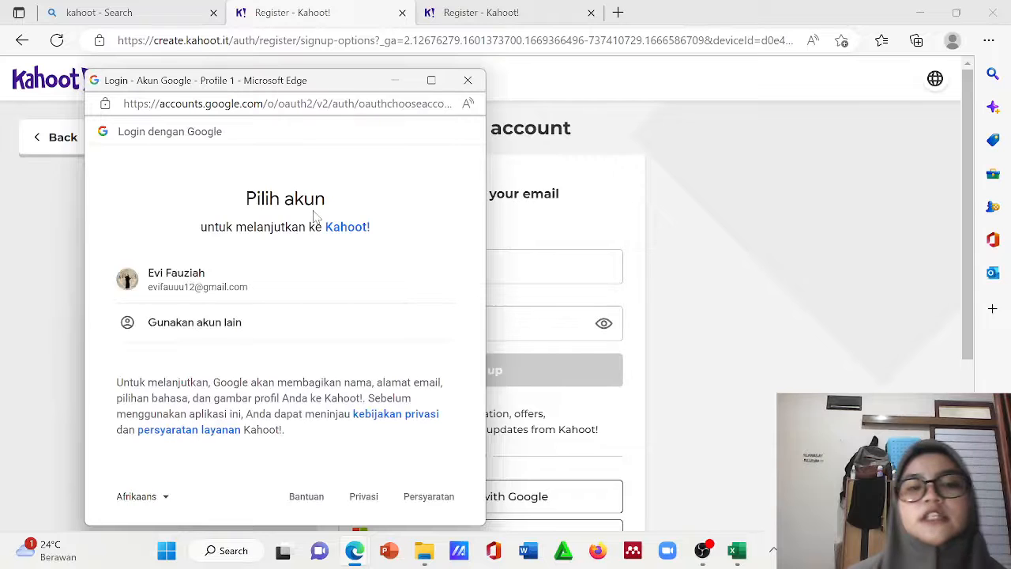
{"action": "left_click", "coordinate": [241, 286]}
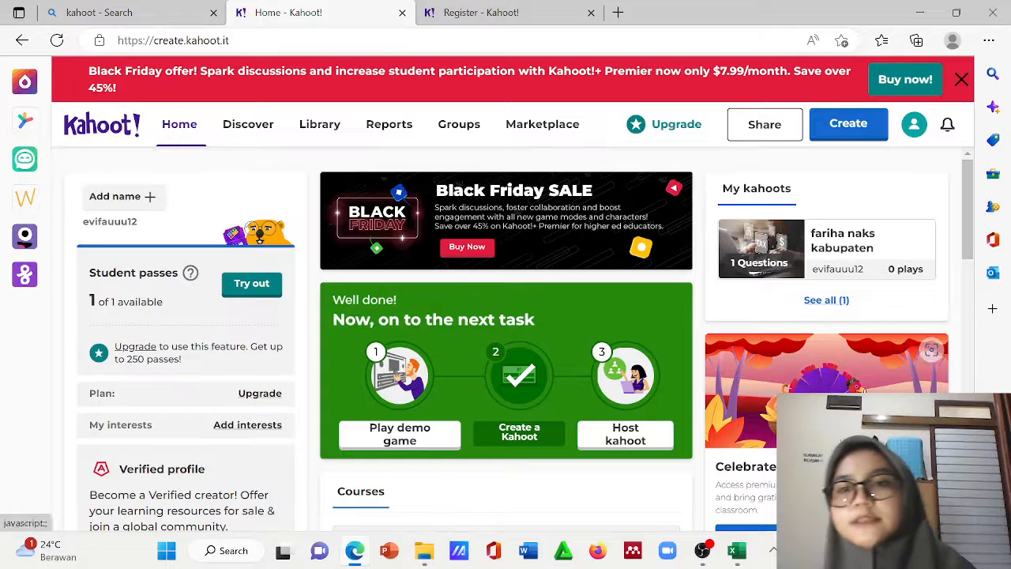
{"action": "left_click_drag", "start_coordinate": [969, 199], "coordinate": [933, 252]}
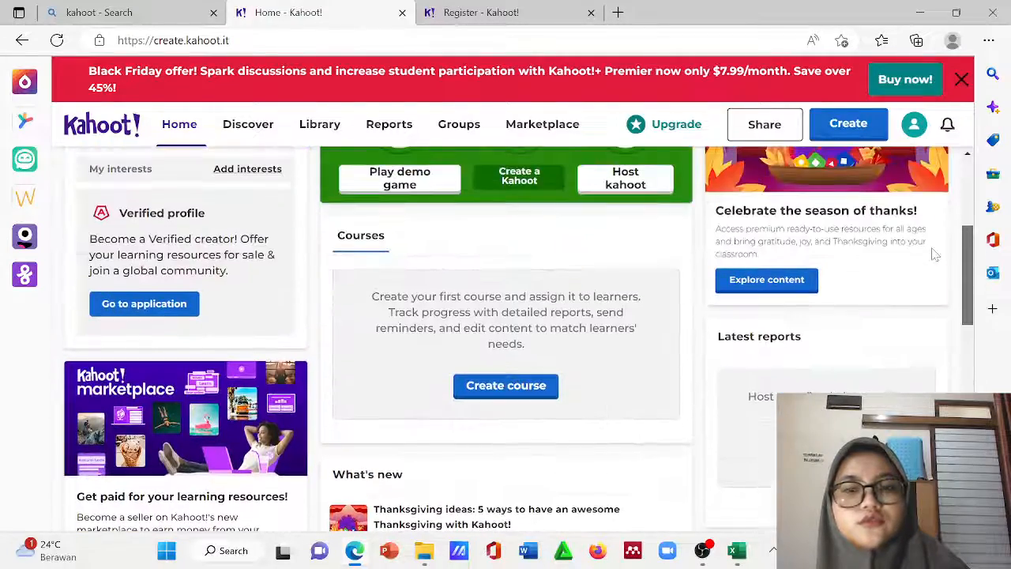
{"action": "left_click", "coordinate": [551, 385]}
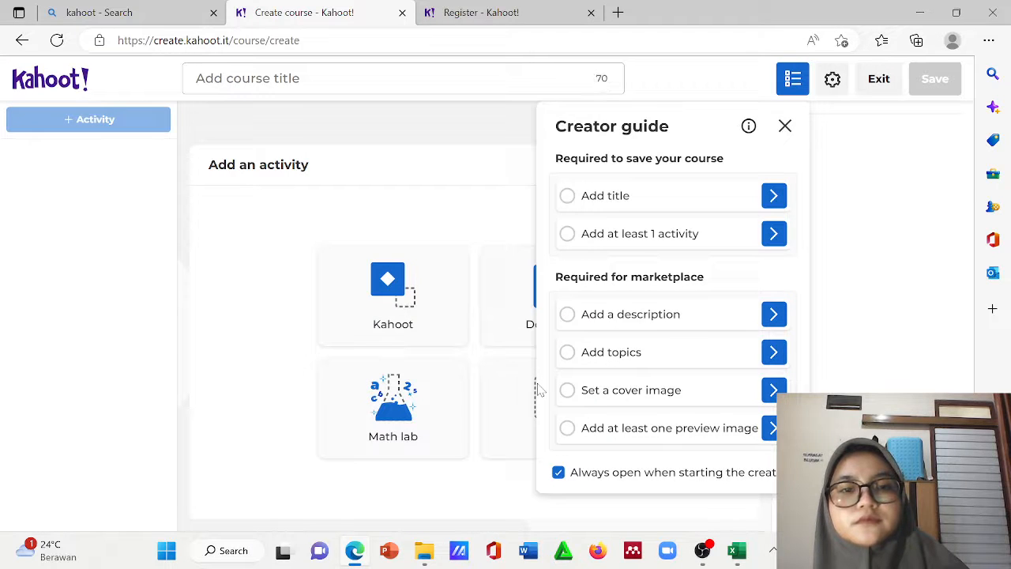
{"action": "left_click", "coordinate": [672, 206]}
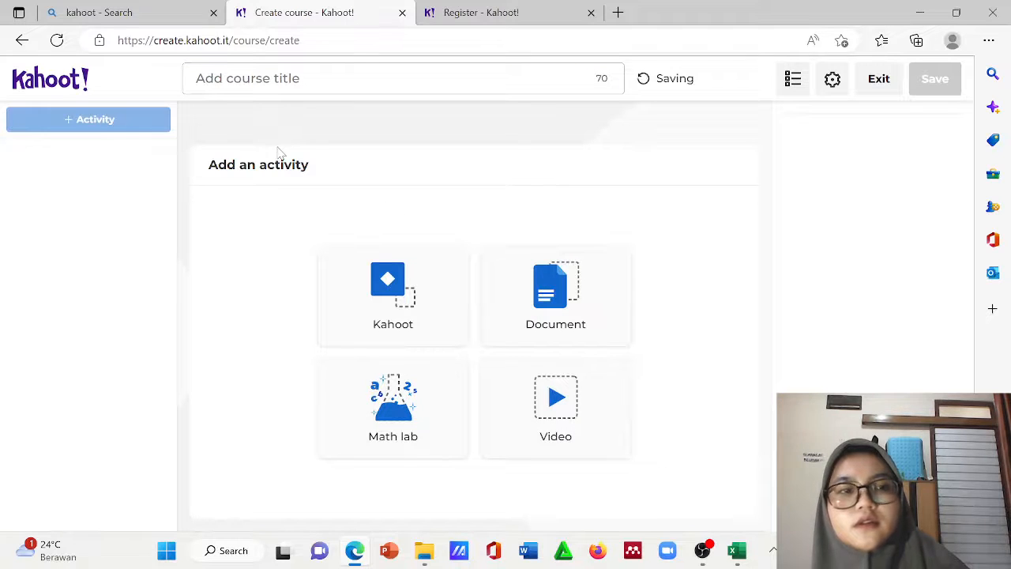
{"action": "left_click", "coordinate": [22, 40]}
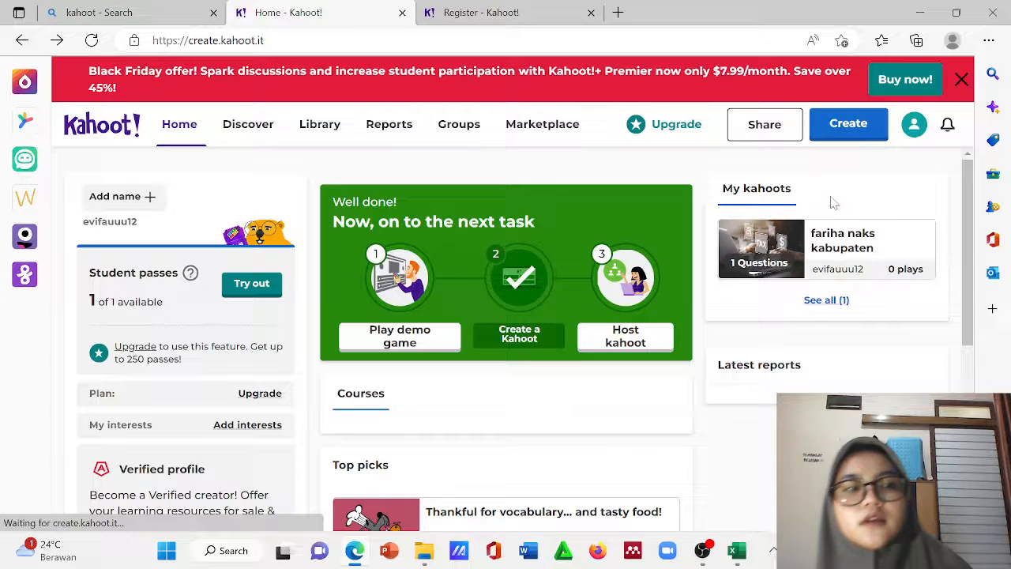
Create a new blank kahoot rather than a course or a template
{"action": "left_click", "coordinate": [846, 126]}
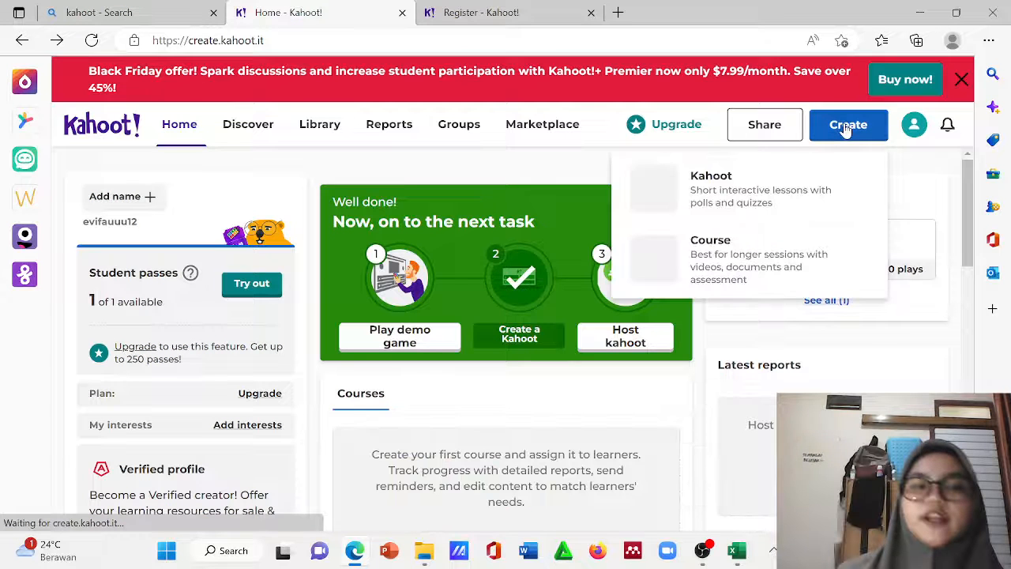
{"action": "left_click", "coordinate": [731, 203]}
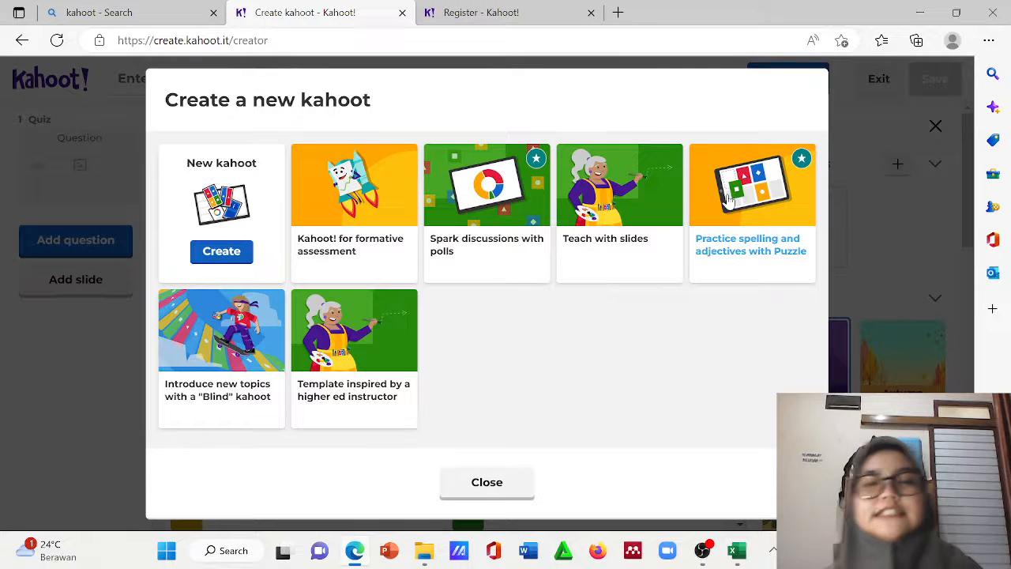
{"action": "left_click", "coordinate": [221, 252]}
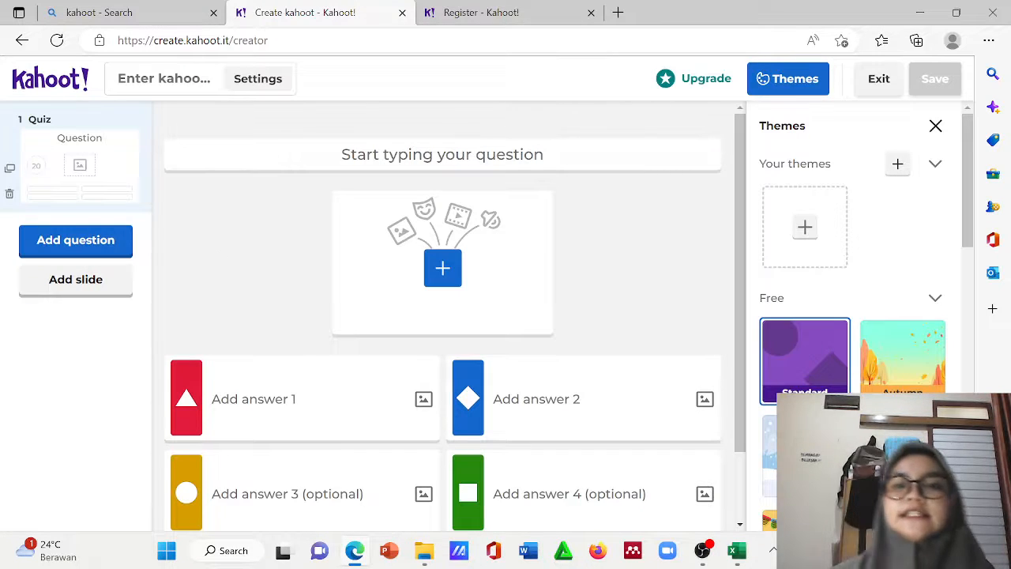
Enter "ada berapa rukun iman" as the text of the first quiz question
{"action": "left_click", "coordinate": [443, 154]}
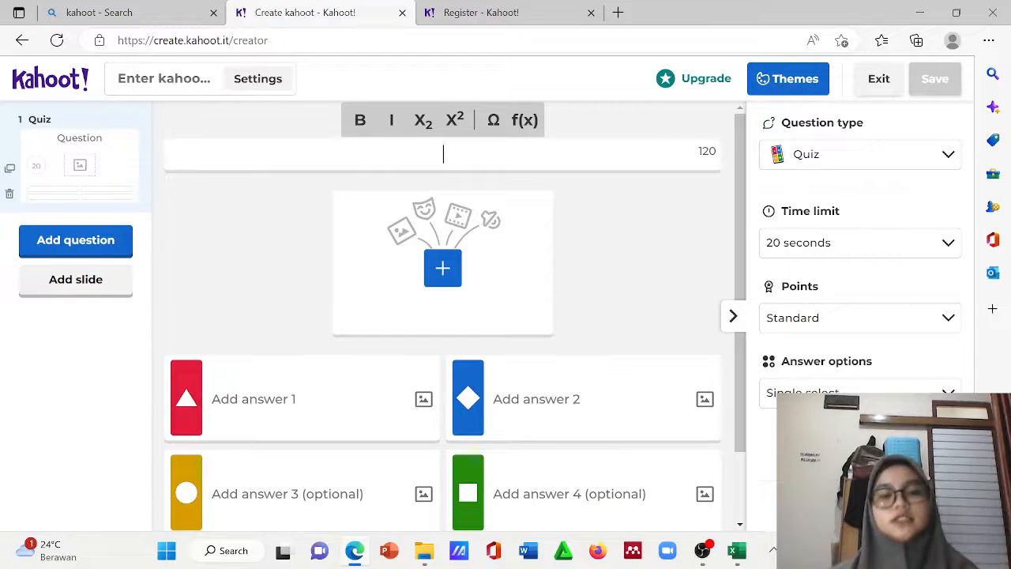
{"action": "type", "text": "ada bera"}
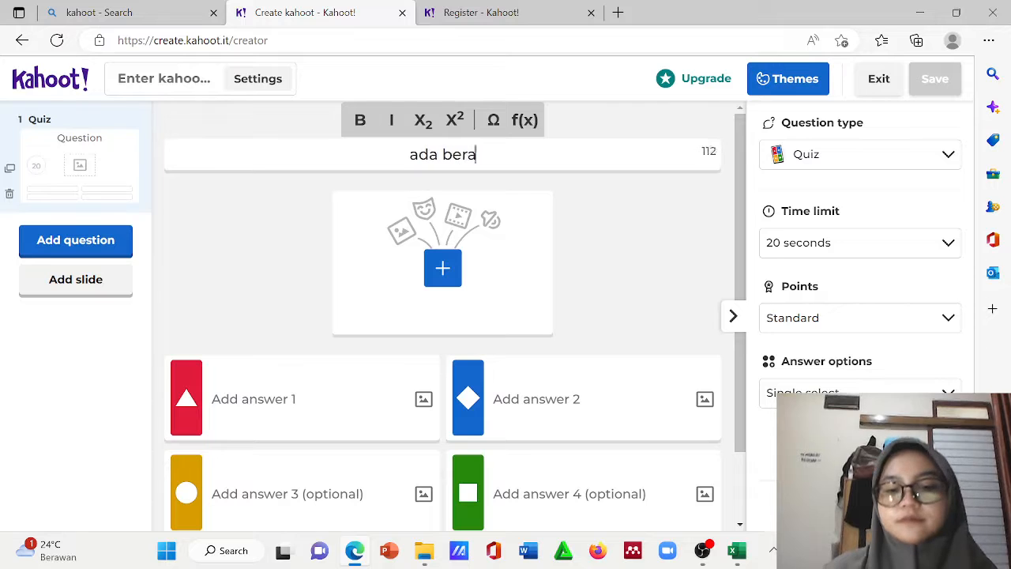
{"action": "type", "text": "pa "}
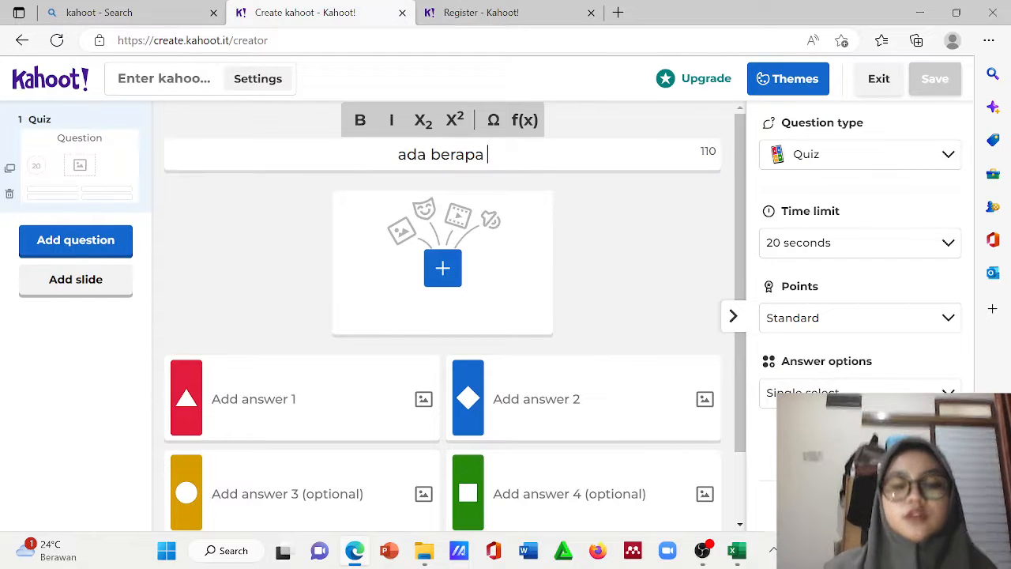
{"action": "type", "text": "r"}
{"action": "key", "text": "BackSpace"}
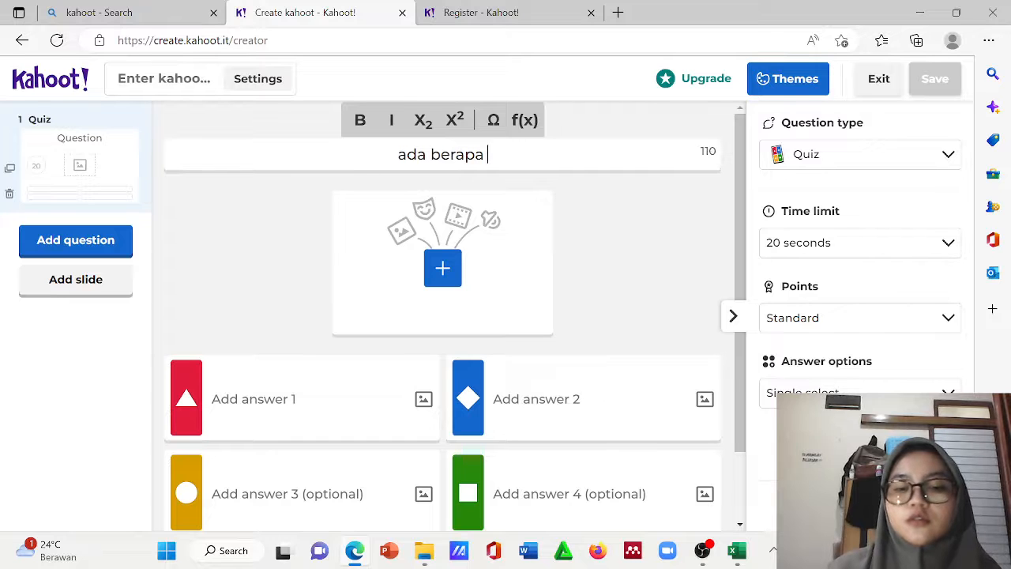
{"action": "type", "text": "rukum"}
{"action": "key", "text": "BackSpace"}
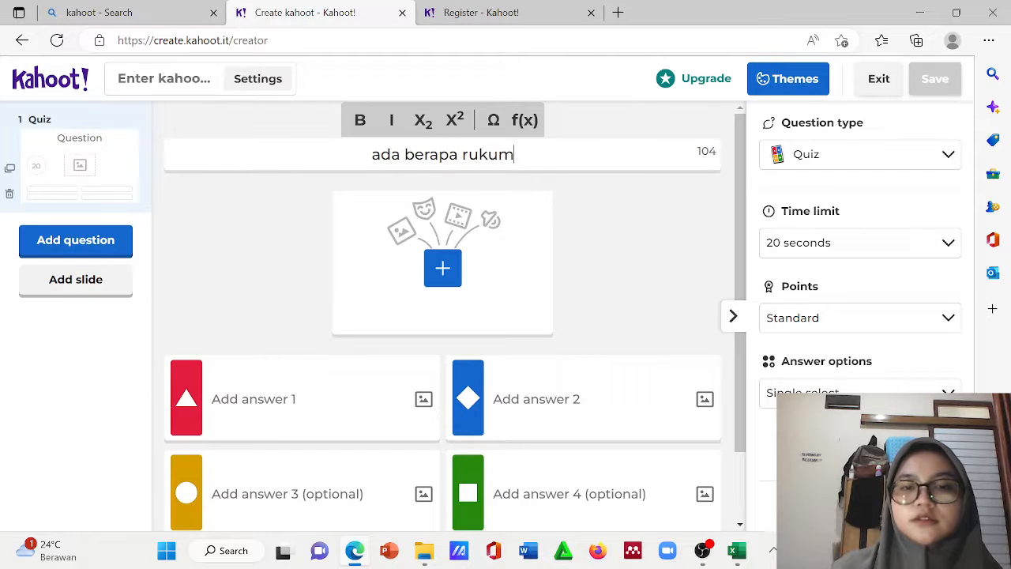
{"action": "key", "text": "BackSpace"}
{"action": "type", "text": "n iman"}
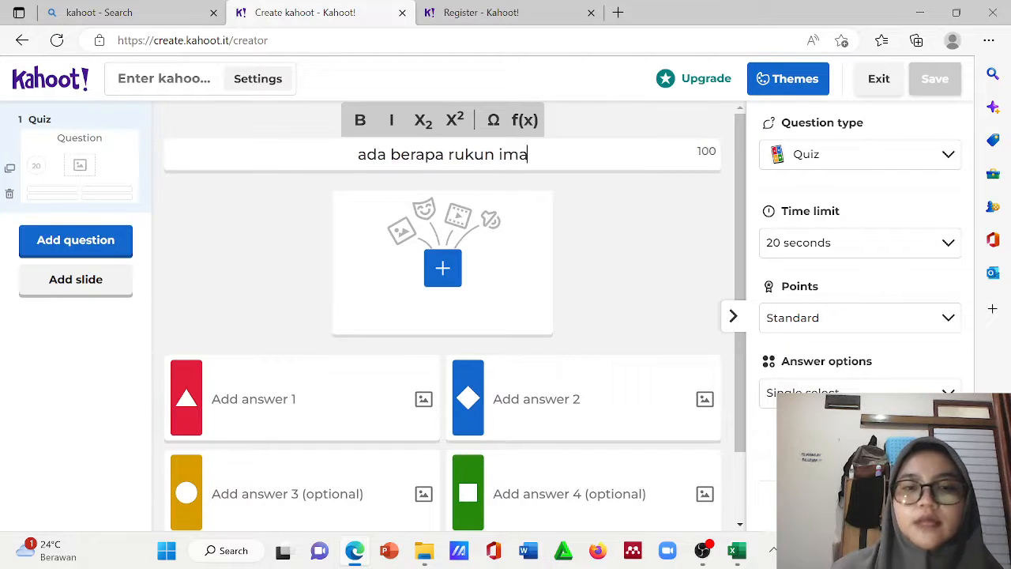
Upload the image IMG-20220823-WA0010 from the Pictures folder as the question's media
{"action": "left_click", "coordinate": [442, 271]}
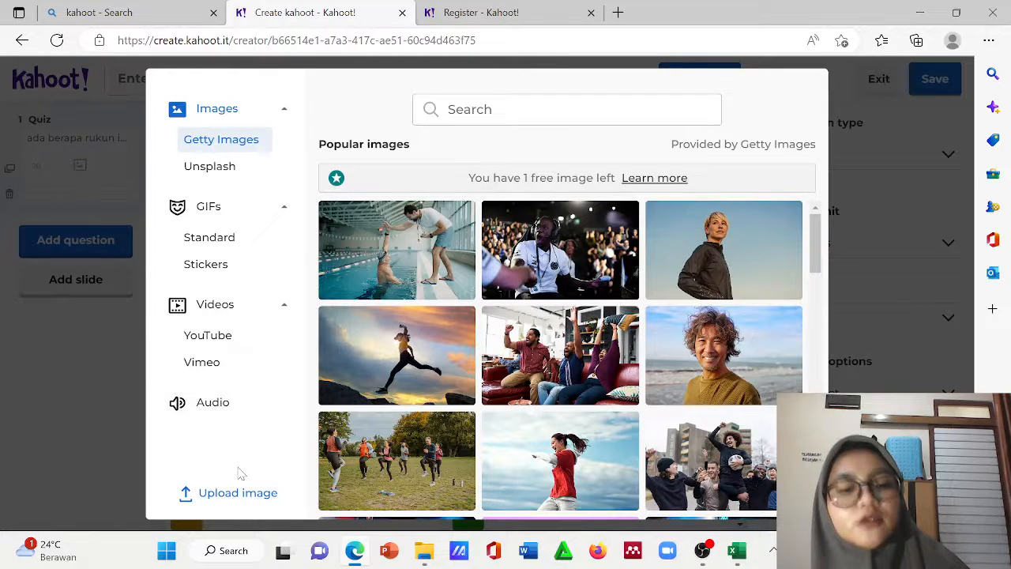
{"action": "left_click", "coordinate": [241, 510]}
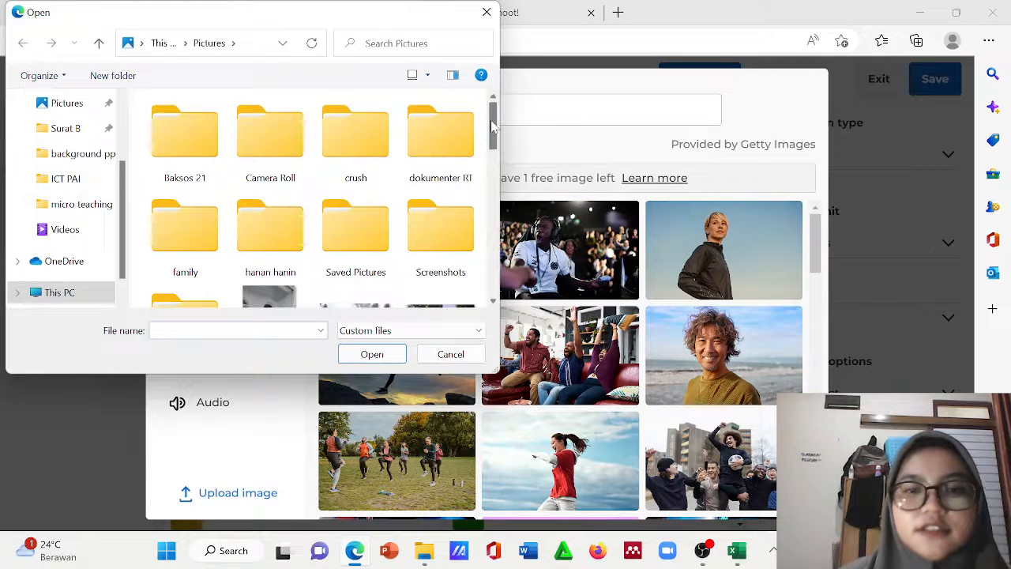
{"action": "left_click_drag", "start_coordinate": [492, 127], "coordinate": [491, 178]}
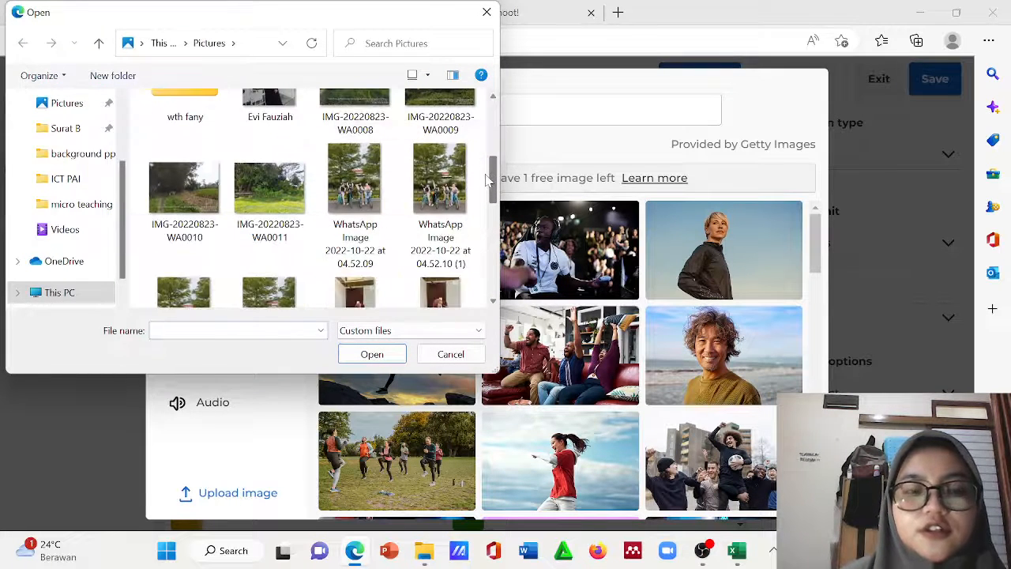
{"action": "left_click", "coordinate": [187, 195]}
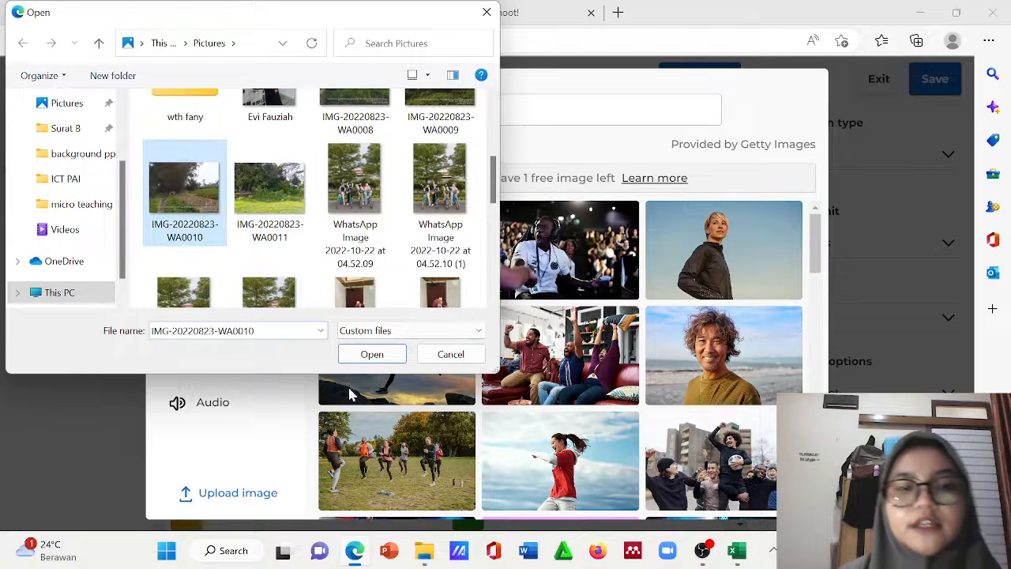
{"action": "left_click", "coordinate": [370, 356]}
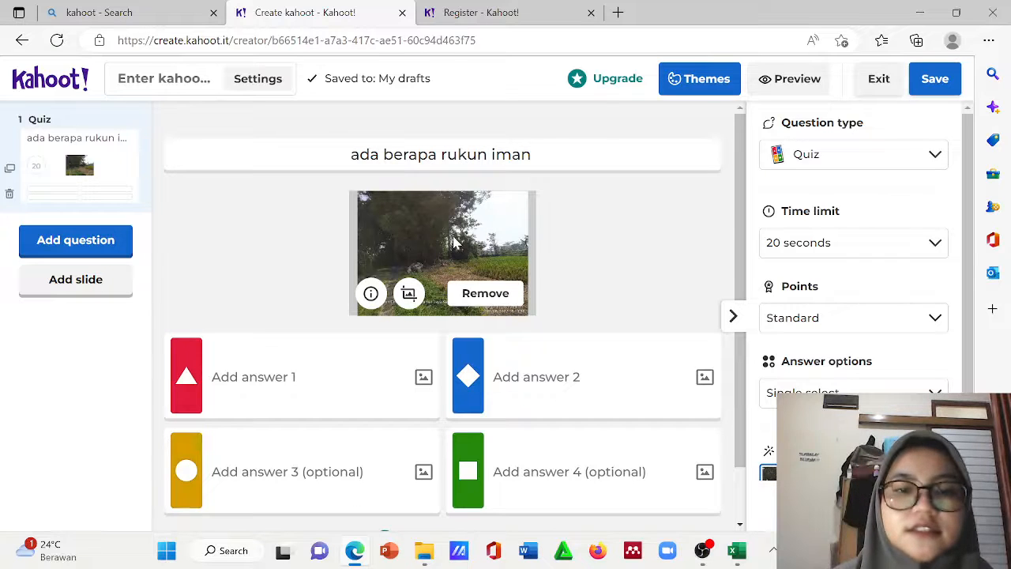
Fill in answers 1 to 4 with "ada 5", "ada 4", "ada 6" and "ada 3", and mark "ada 6" as correct
{"action": "left_click", "coordinate": [273, 378]}
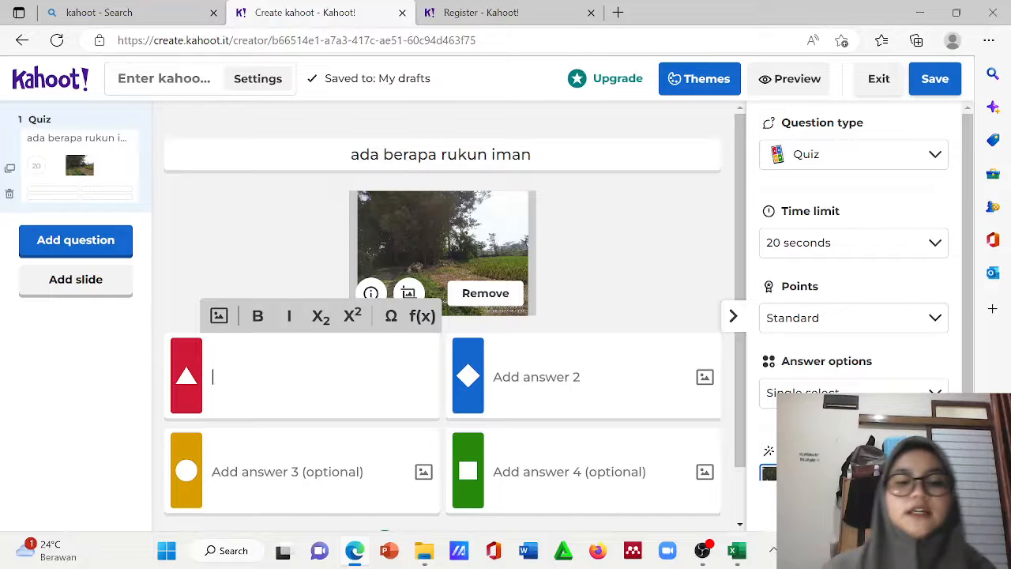
{"action": "type", "text": "ada 5"}
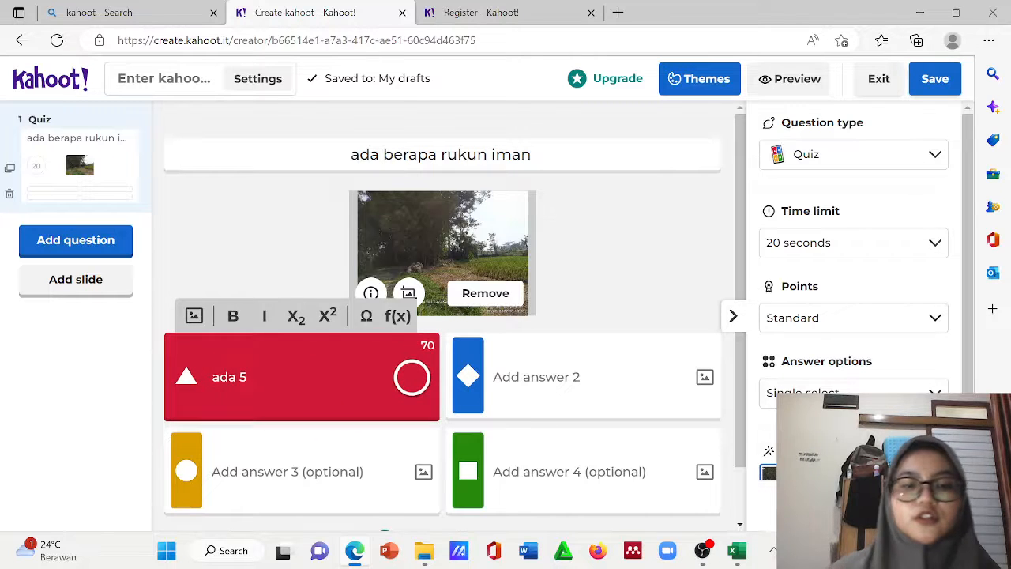
{"action": "left_click", "coordinate": [269, 472]}
{"action": "type", "text": "ada 6"}
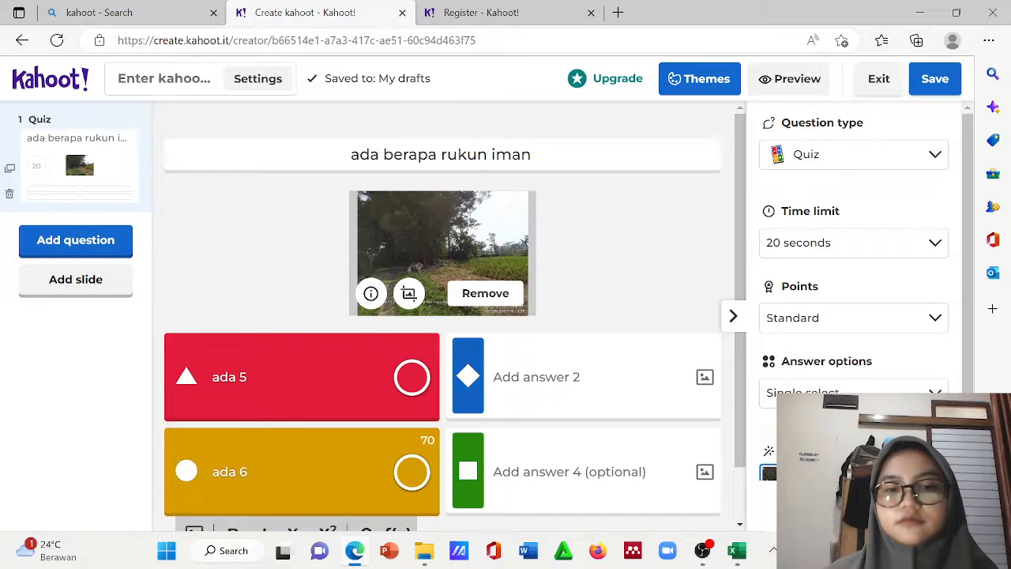
{"action": "left_click", "coordinate": [553, 377]}
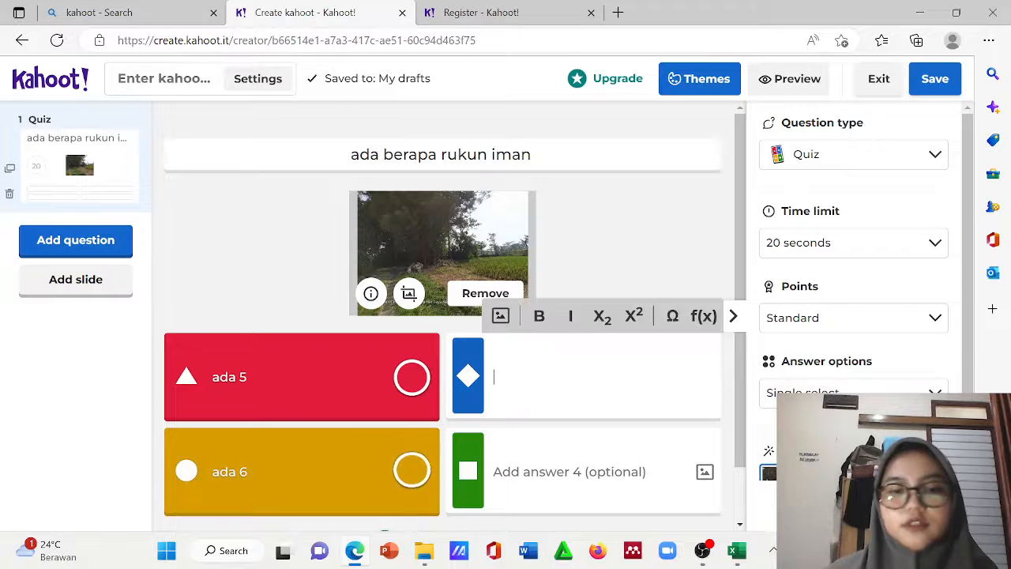
{"action": "type", "text": "ada 6"}
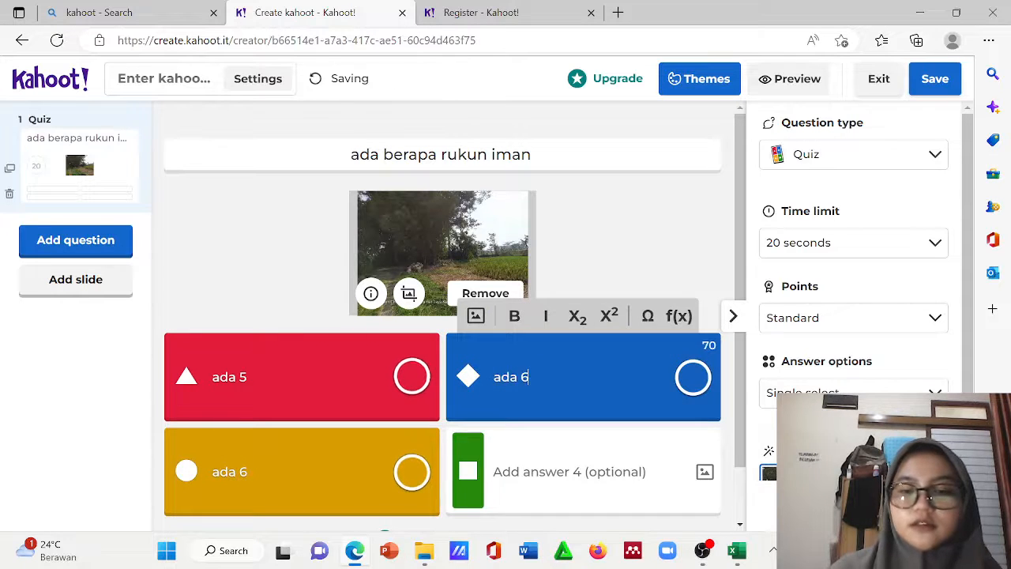
{"action": "key", "text": "BackSpace"}
{"action": "type", "text": "4"}
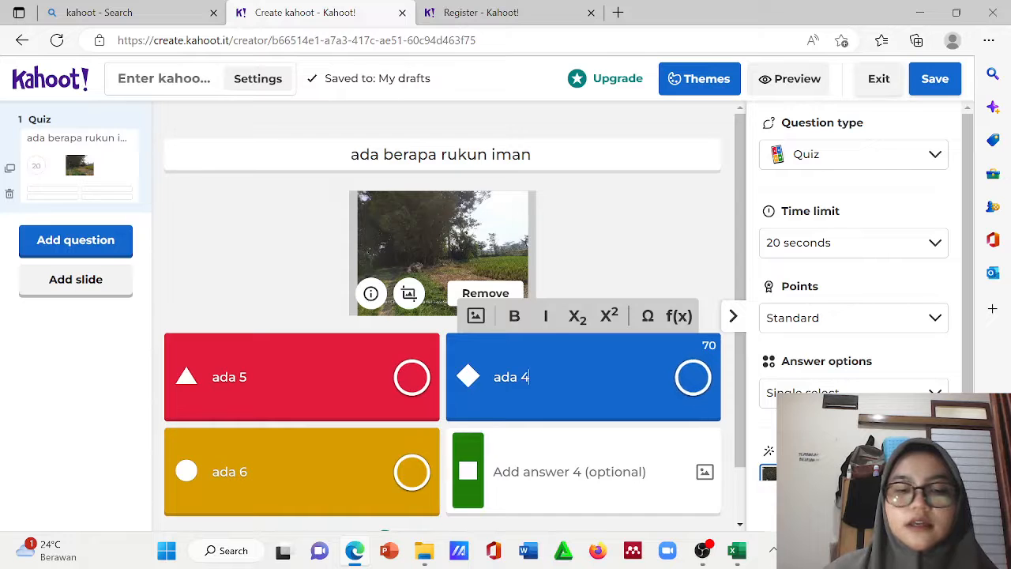
{"action": "left_click", "coordinate": [569, 472]}
{"action": "type", "text": "ada 3"}
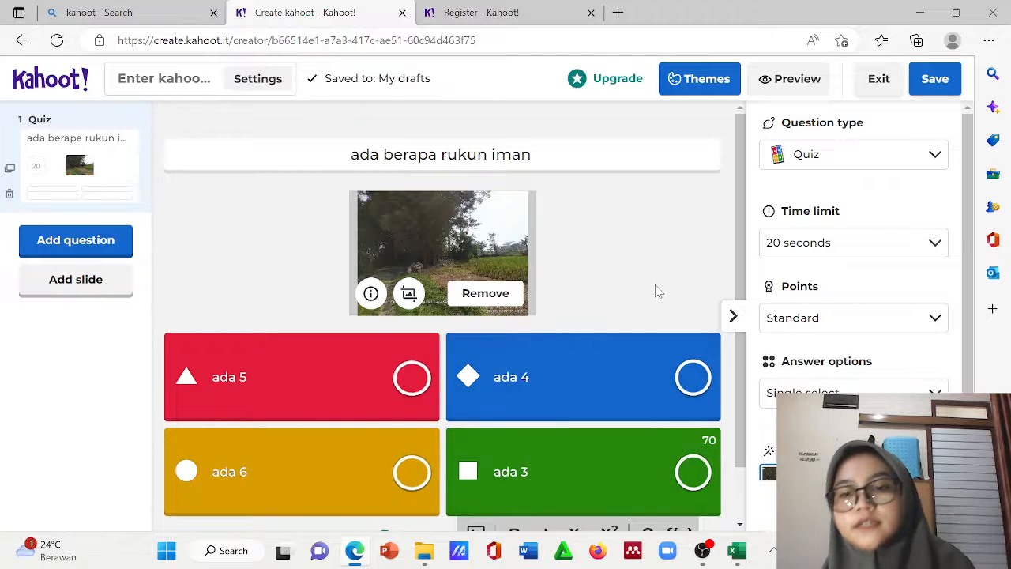
{"action": "left_click", "coordinate": [412, 472]}
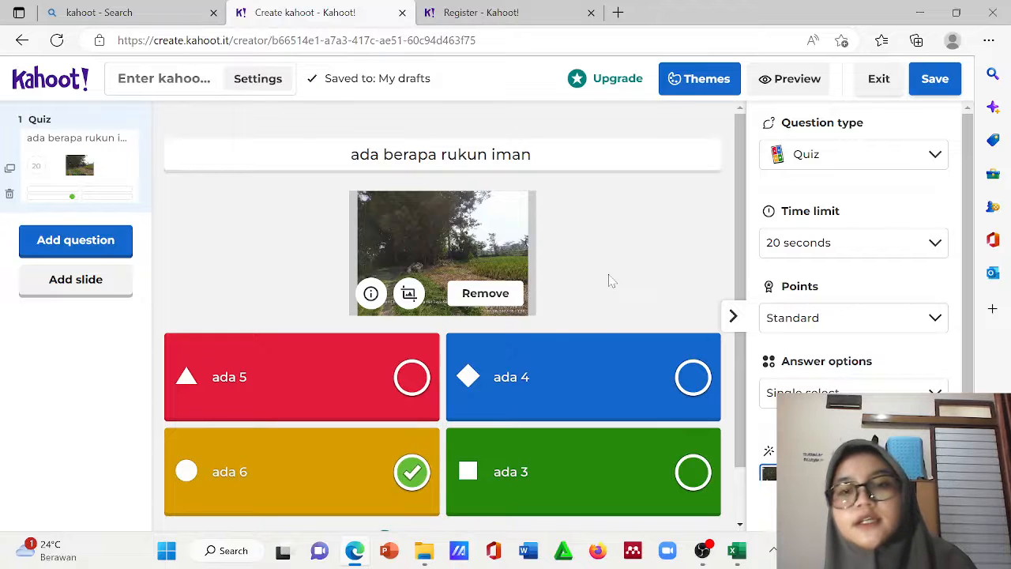
Examine the question type, time limit and points options available for the quiz question
{"action": "left_click", "coordinate": [820, 157]}
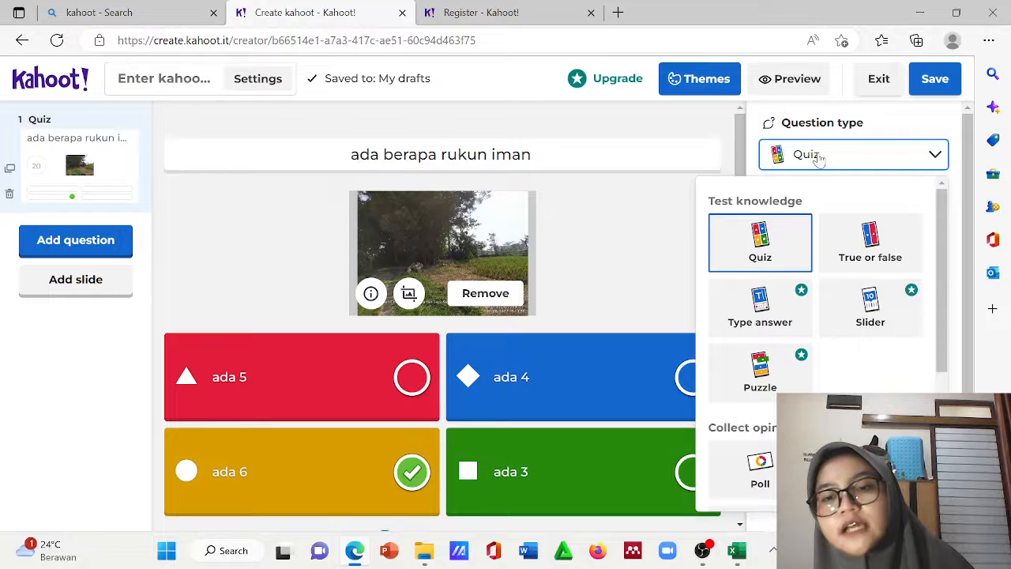
{"action": "left_click", "coordinate": [820, 159]}
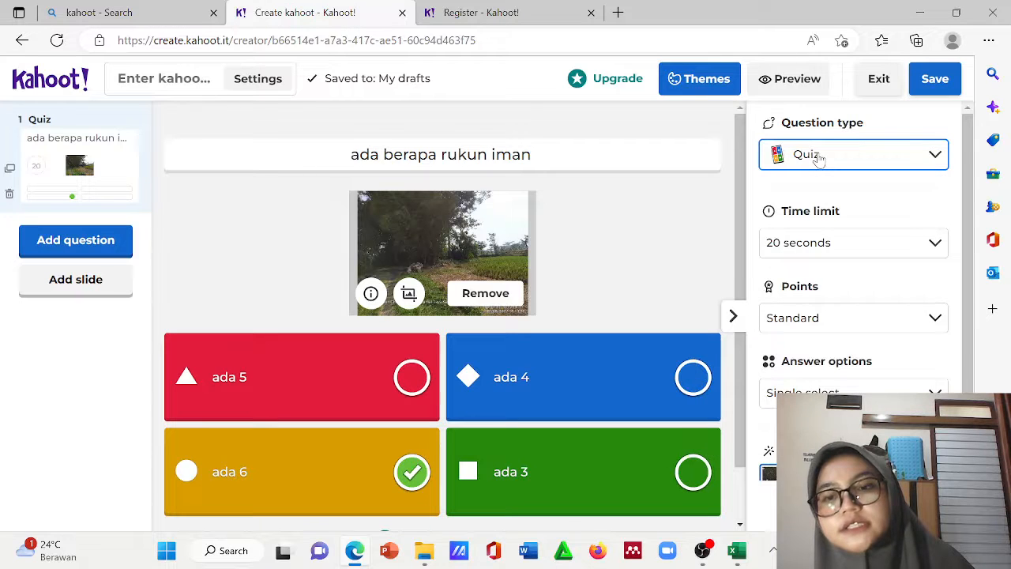
{"action": "left_click", "coordinate": [822, 238]}
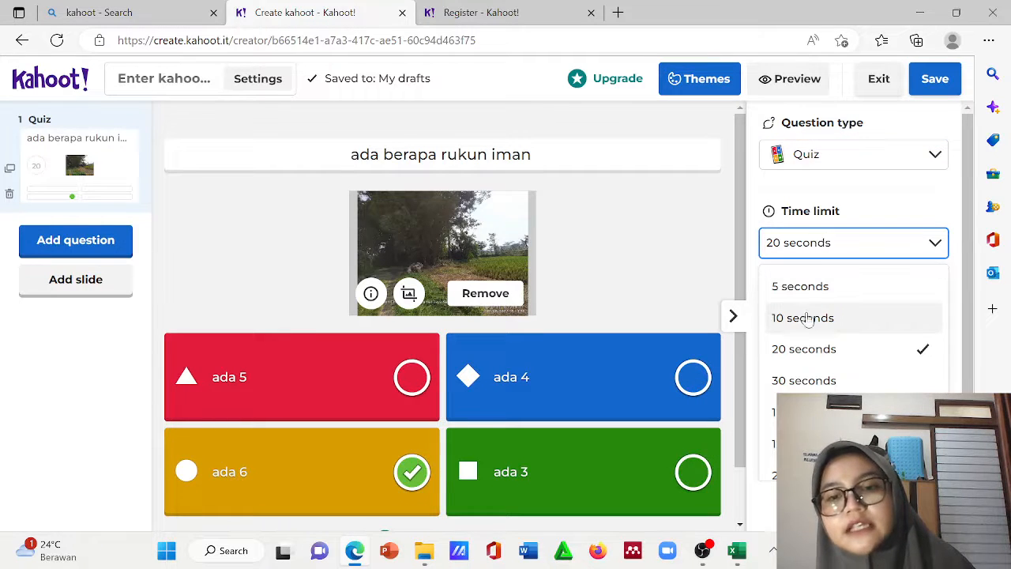
{"action": "left_click", "coordinate": [828, 249]}
{"action": "left_click", "coordinate": [822, 319]}
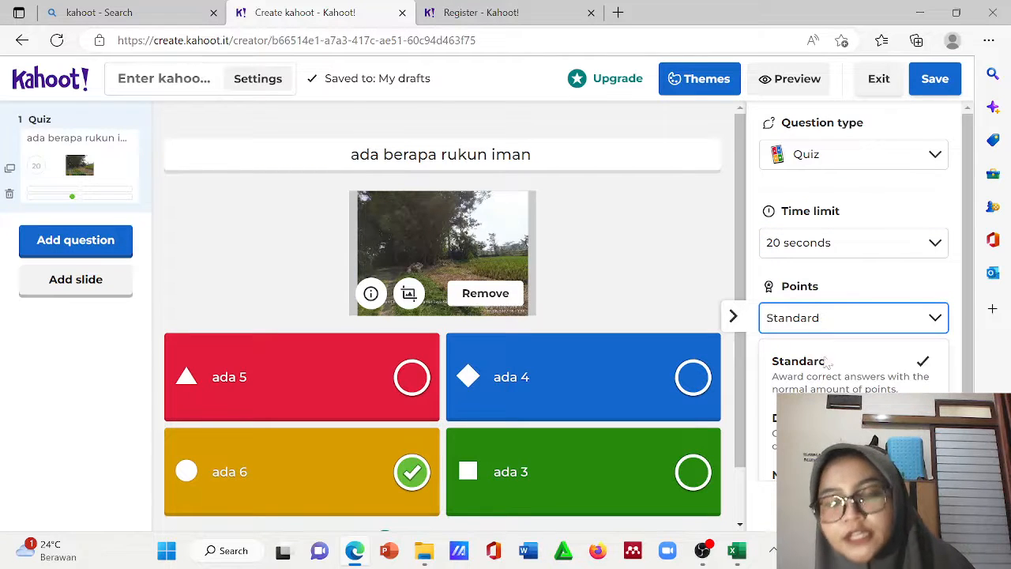
{"action": "left_click", "coordinate": [850, 318]}
{"action": "scroll", "coordinate": [974, 316], "scroll_direction": "down", "scroll_amount": 1}
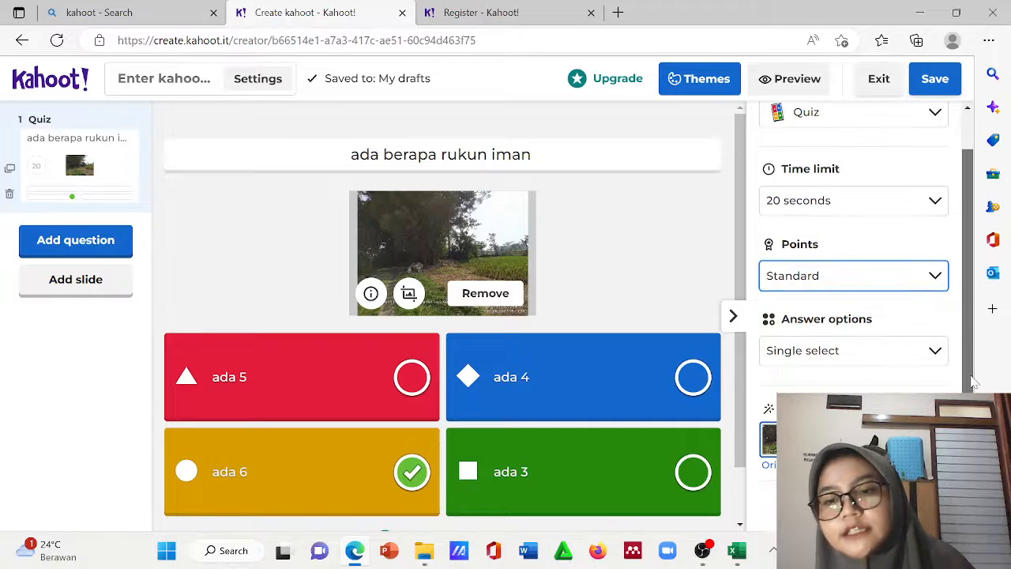
{"action": "left_click", "coordinate": [562, 283]}
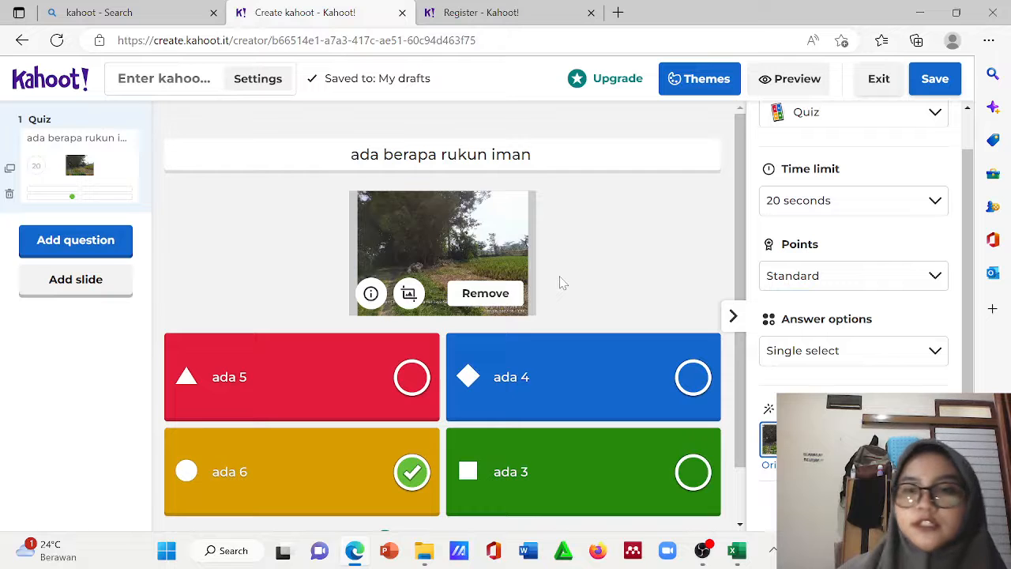
Try the free Autumn and Winter themes on the kahoot
{"action": "left_click", "coordinate": [707, 76]}
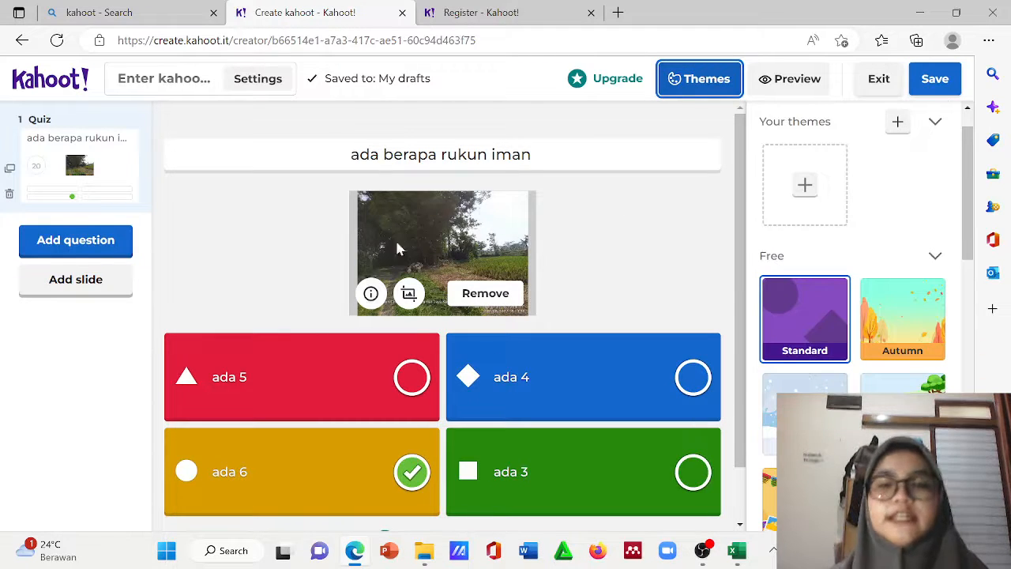
{"action": "left_click", "coordinate": [842, 318]}
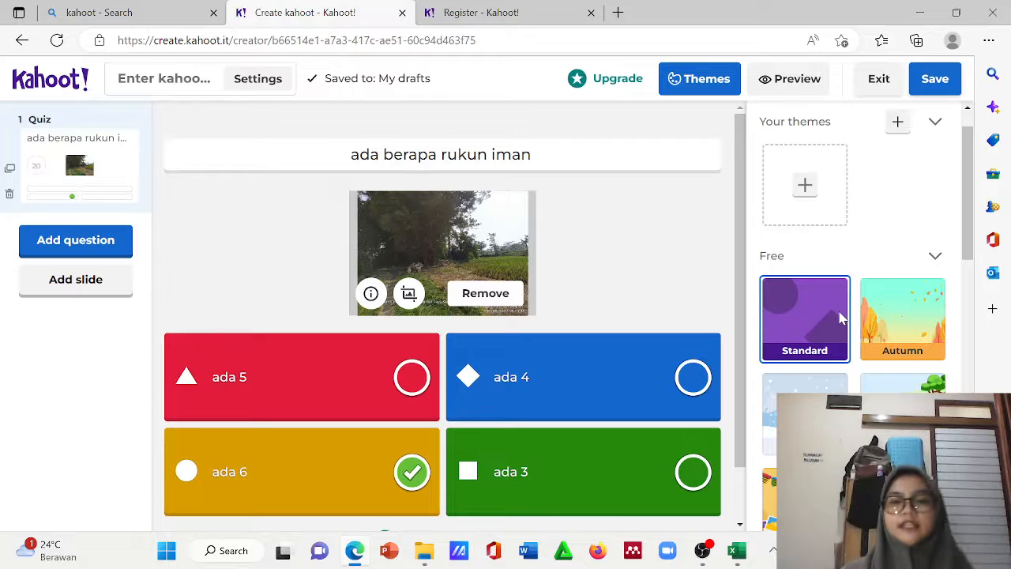
{"action": "left_click", "coordinate": [872, 333]}
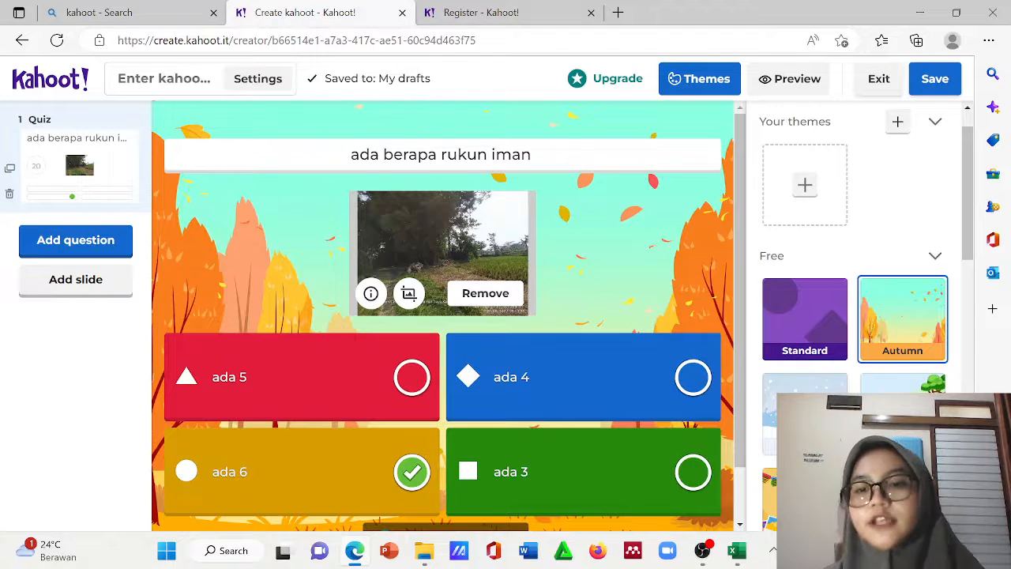
{"action": "left_click", "coordinate": [814, 416]}
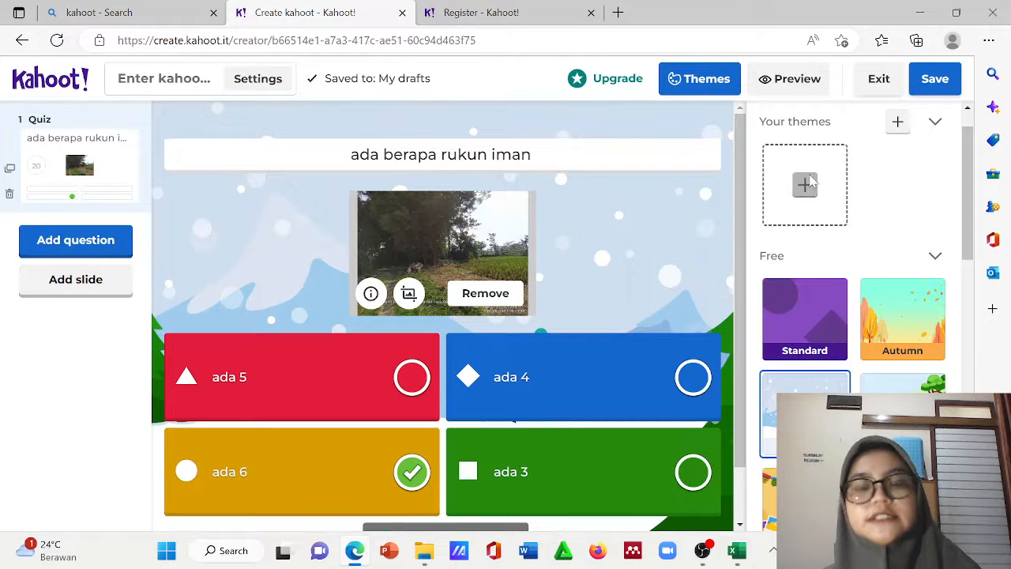
Examine the logo and background options for creating a custom theme, and leave without creating one
{"action": "left_click", "coordinate": [807, 183]}
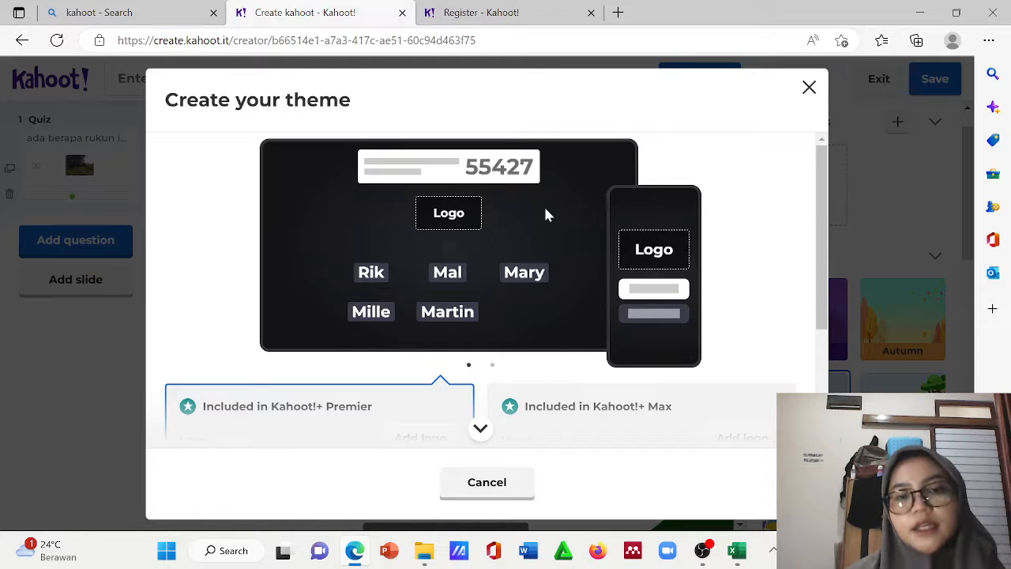
{"action": "left_click", "coordinate": [480, 430]}
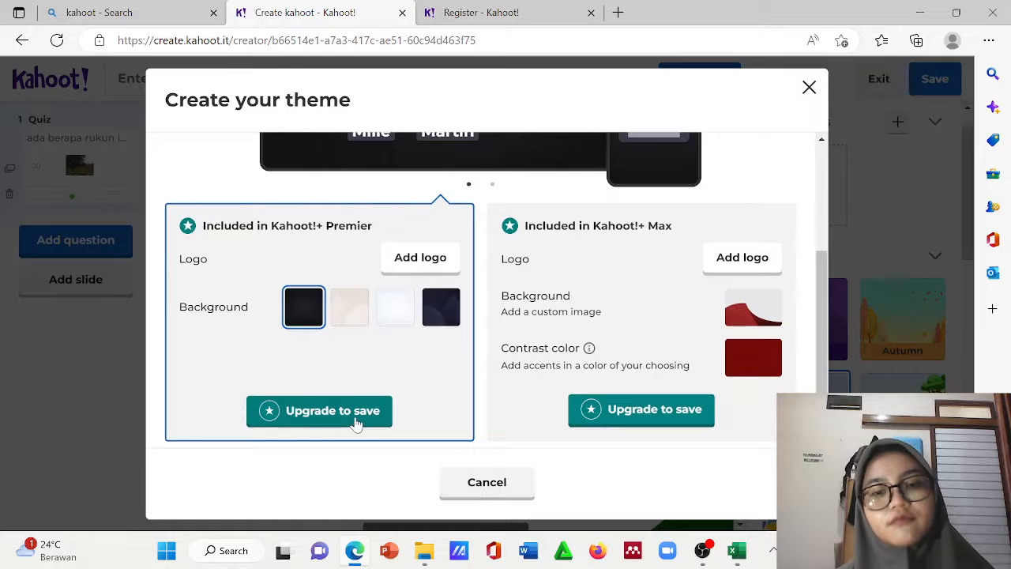
{"action": "left_click", "coordinate": [474, 485]}
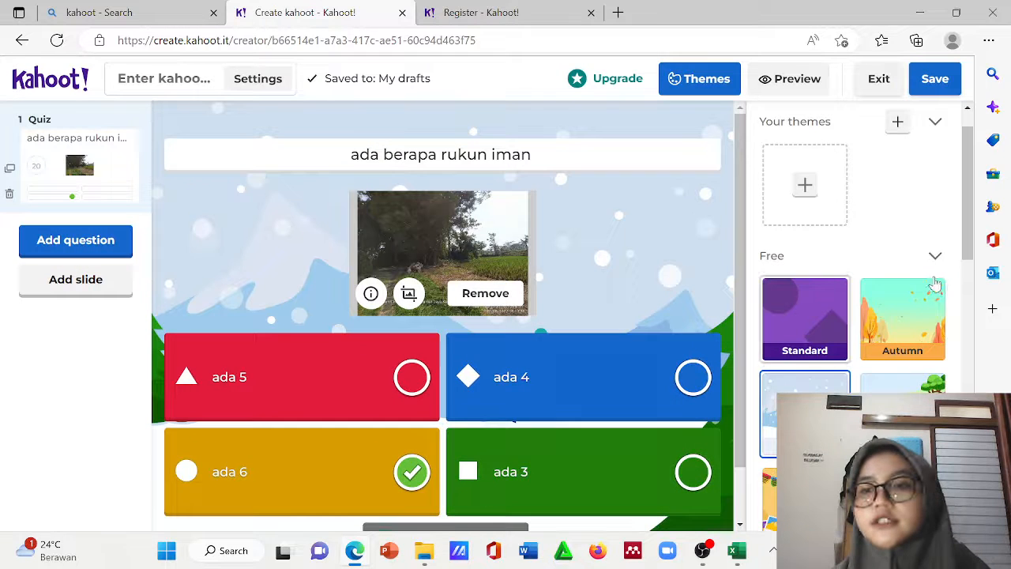
Try the Summer theme and apply the professional Skyscrapers theme to the kahoot
{"action": "scroll", "coordinate": [861, 237], "scroll_direction": "down", "scroll_amount": 4}
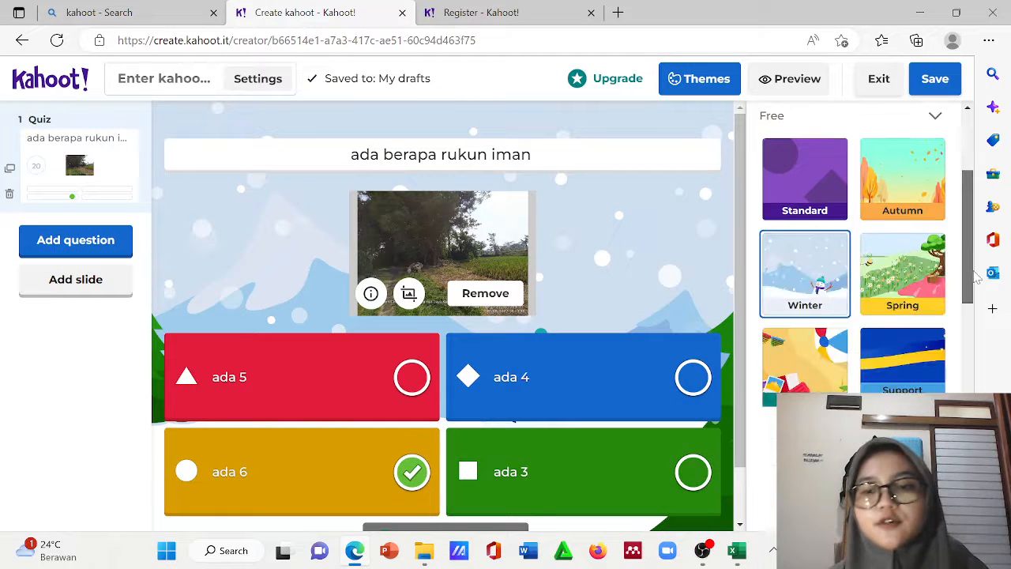
{"action": "left_click", "coordinate": [843, 234]}
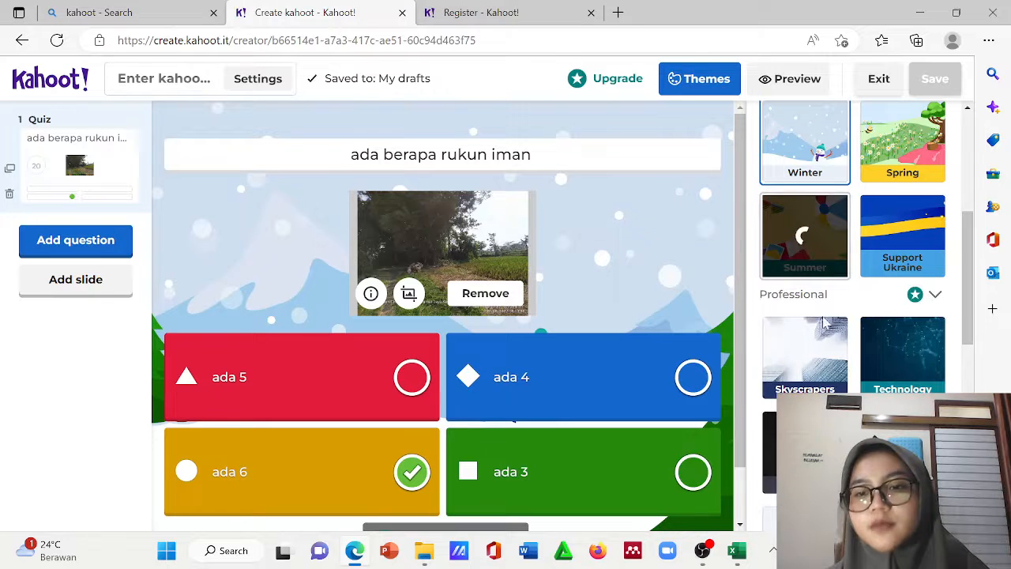
{"action": "left_click", "coordinate": [806, 365]}
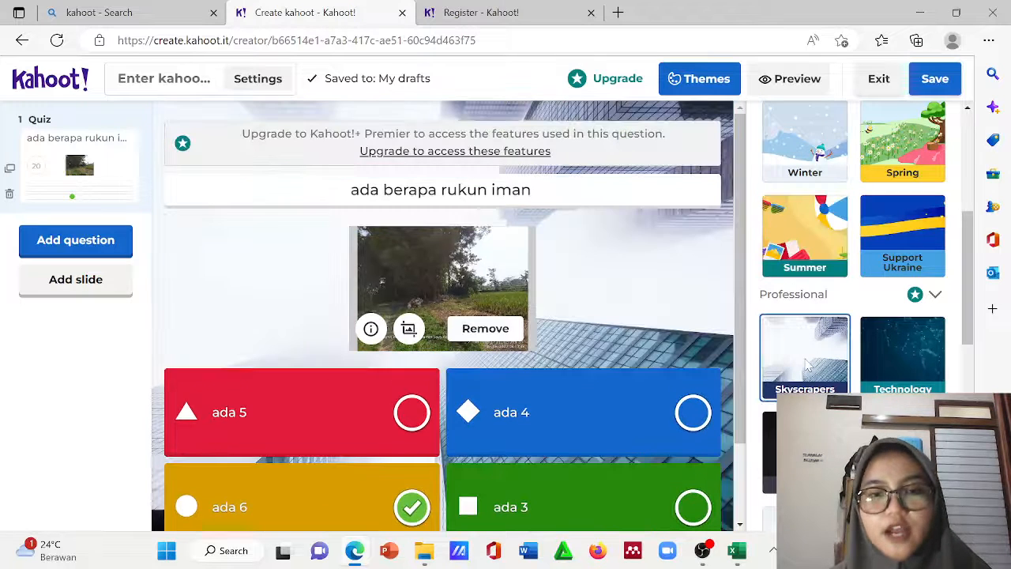
{"action": "left_click", "coordinate": [249, 257]}
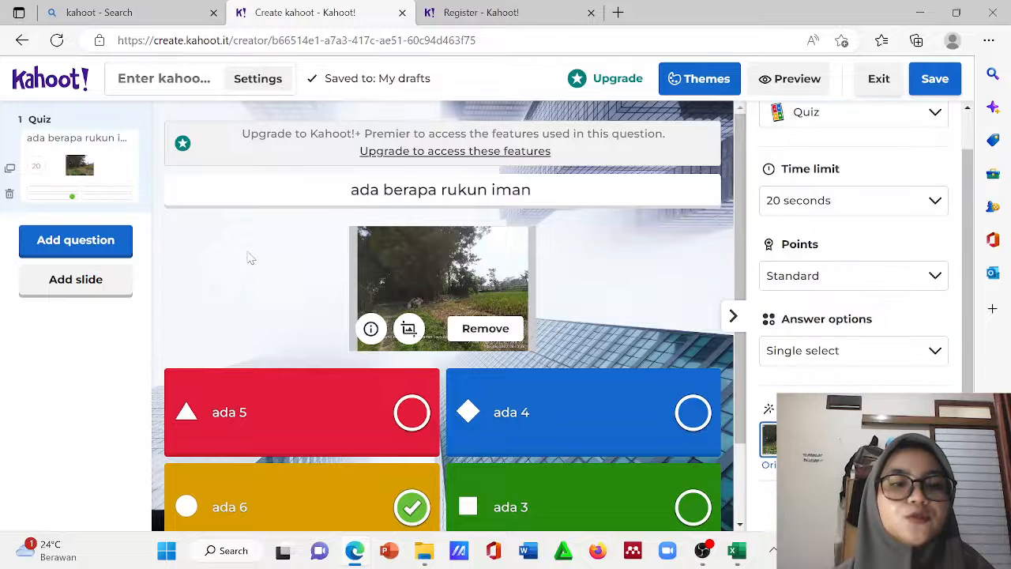
Look over the question types that can be added, and add a Classic media slide after the first question
{"action": "left_click", "coordinate": [106, 247]}
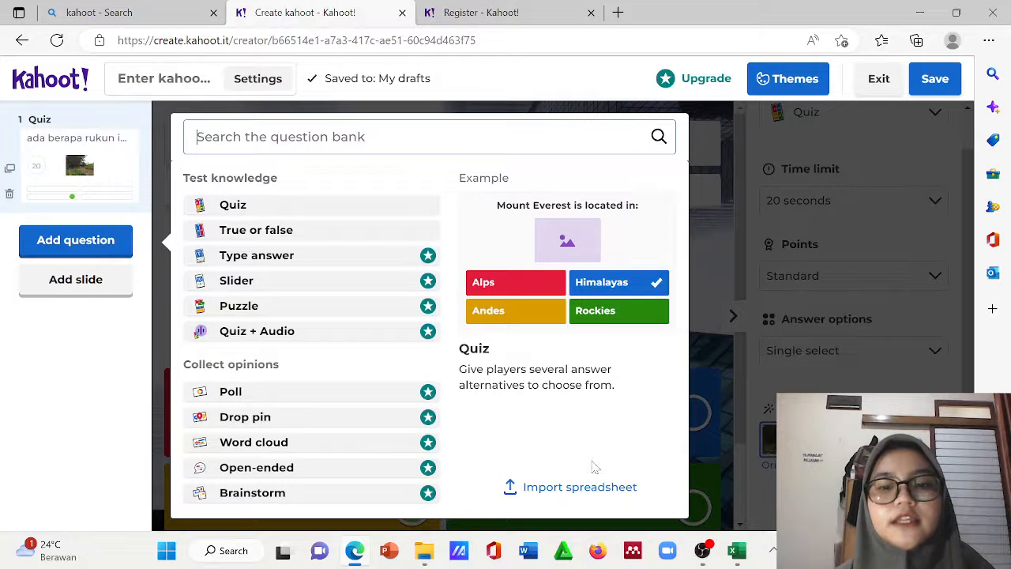
{"action": "left_click", "coordinate": [836, 316]}
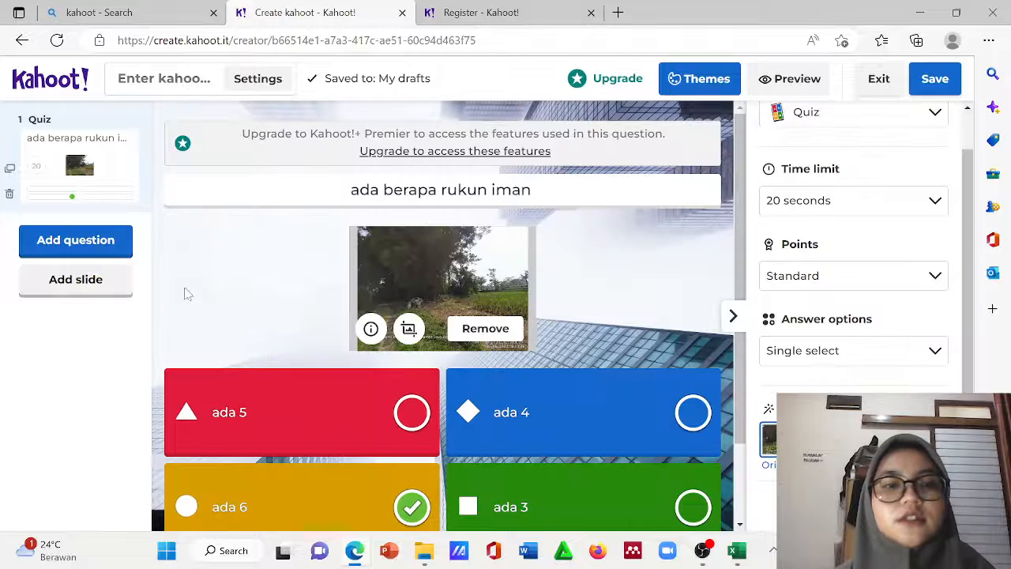
{"action": "left_click", "coordinate": [63, 283]}
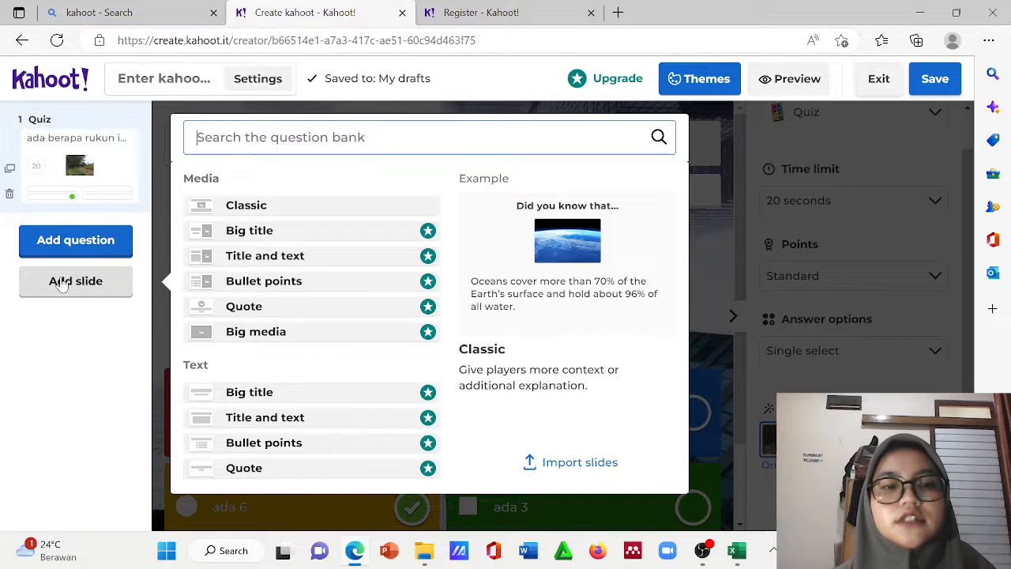
{"action": "left_click", "coordinate": [221, 209]}
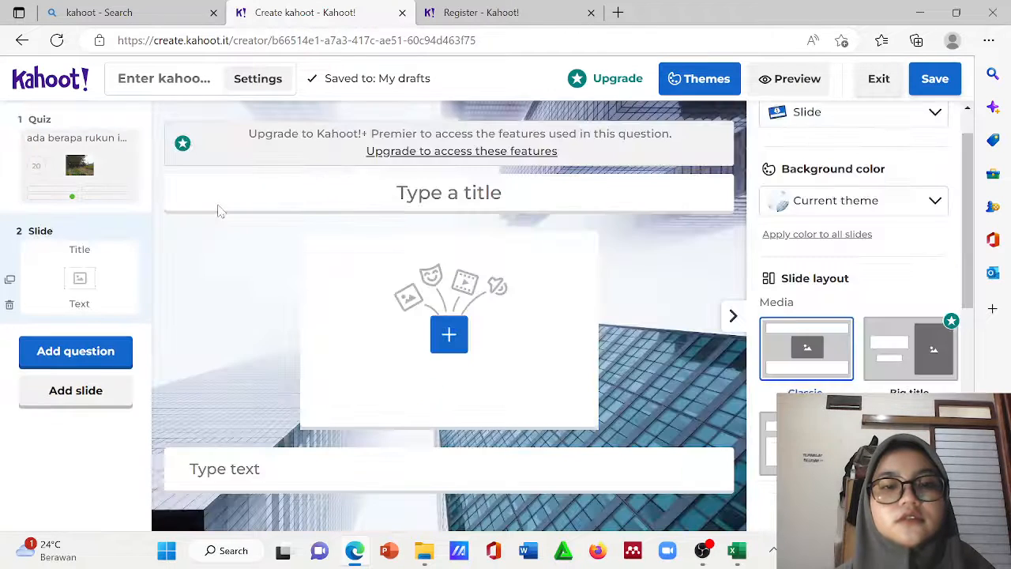
Try the Big title and the title-and-text media layouts on the new slide, and return to Classic
{"action": "left_click", "coordinate": [879, 382]}
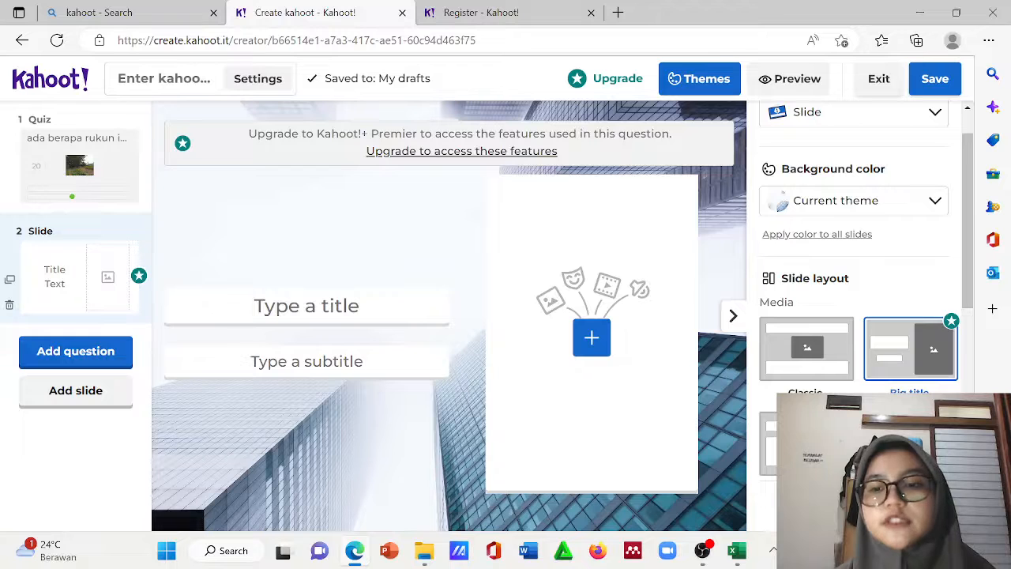
{"action": "left_click", "coordinate": [893, 441]}
{"action": "left_click", "coordinate": [804, 439]}
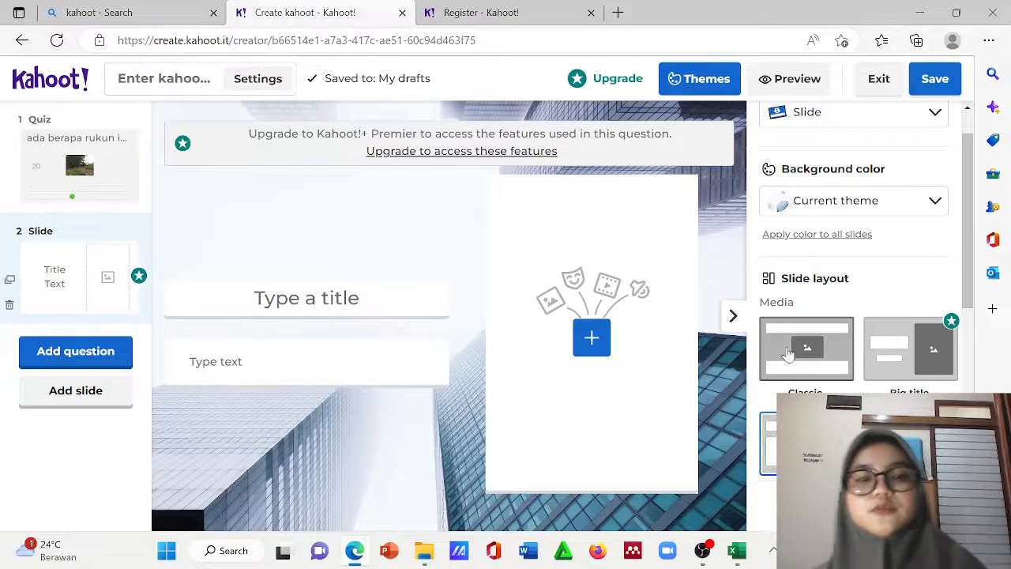
{"action": "left_click", "coordinate": [787, 353]}
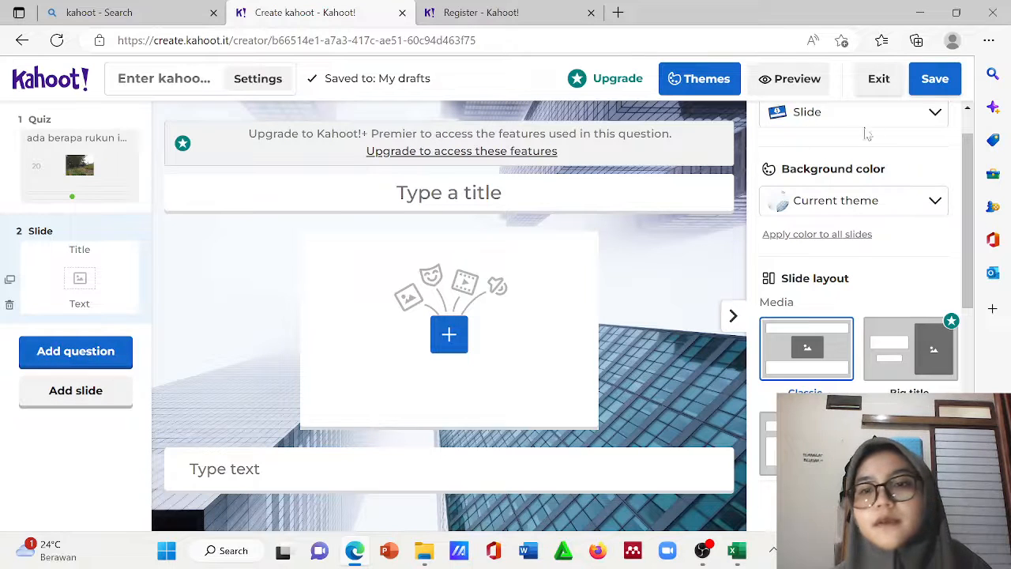
Set the slide's background color to Light gray
{"action": "left_click", "coordinate": [825, 203]}
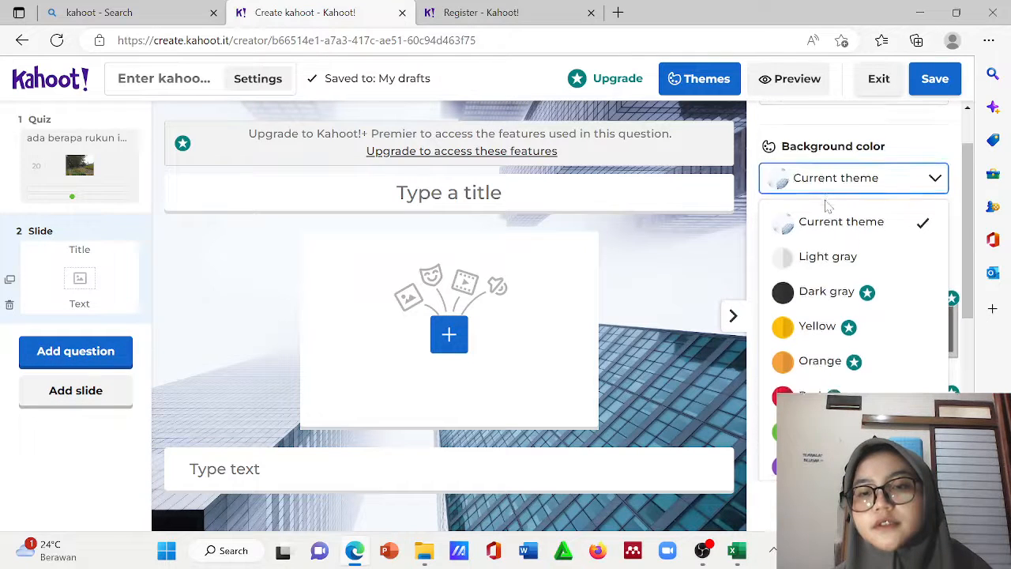
{"action": "left_click", "coordinate": [828, 258]}
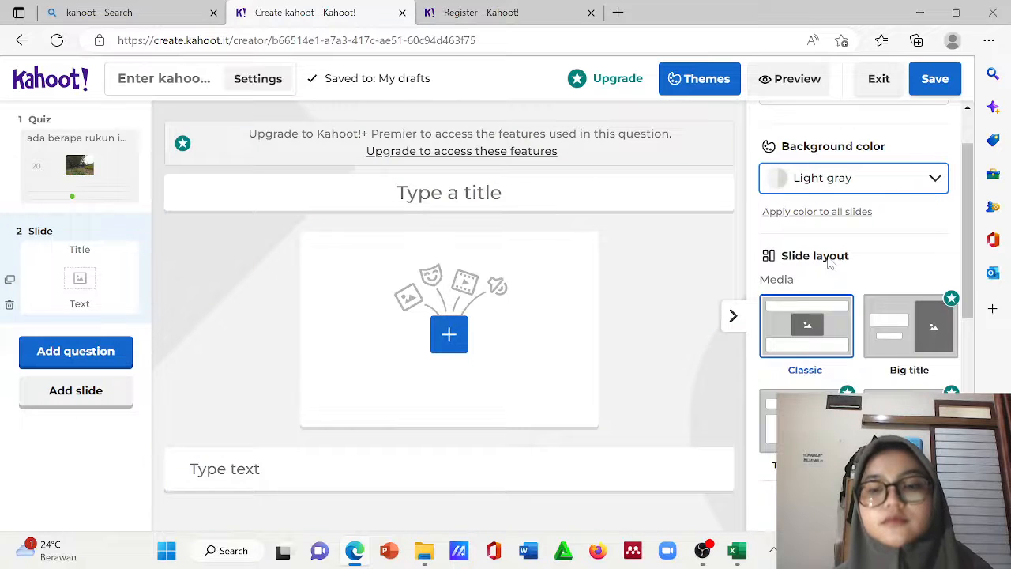
Enter "nabi muhammad adalah" as the slide's title, and clear the title again
{"action": "left_click", "coordinate": [449, 193]}
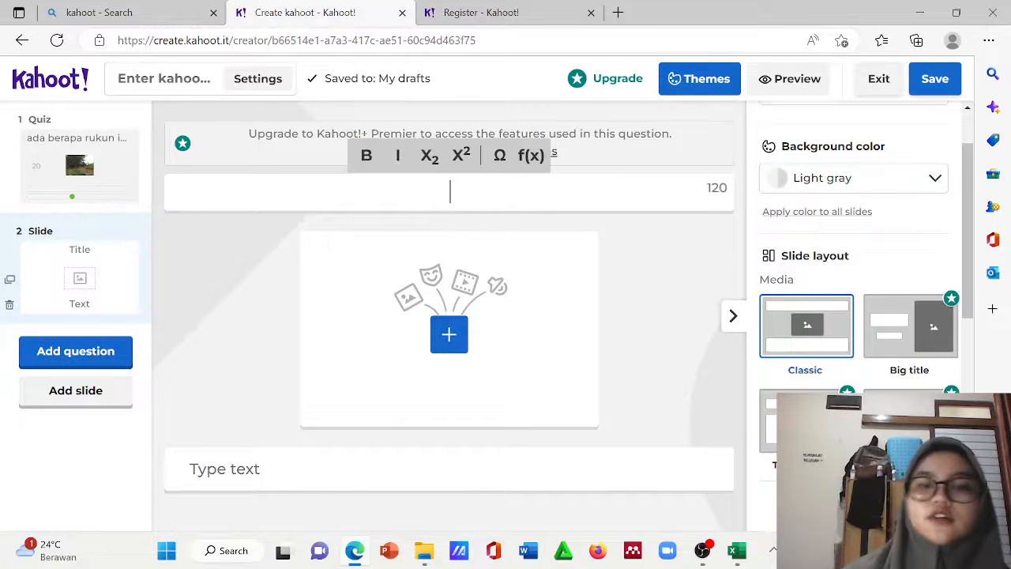
{"action": "type", "text": "nabi"}
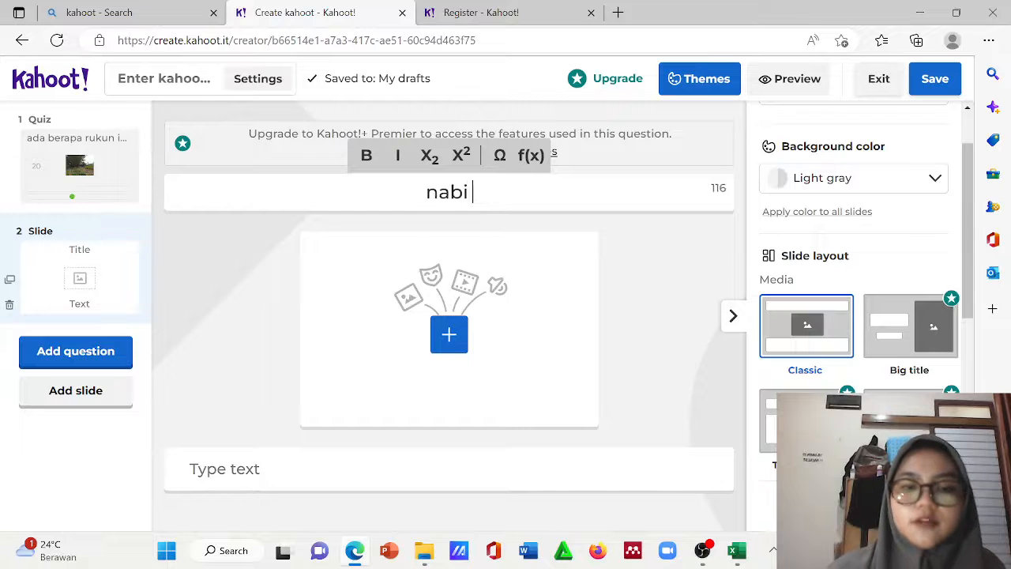
{"action": "type", "text": " muhammad adalah"}
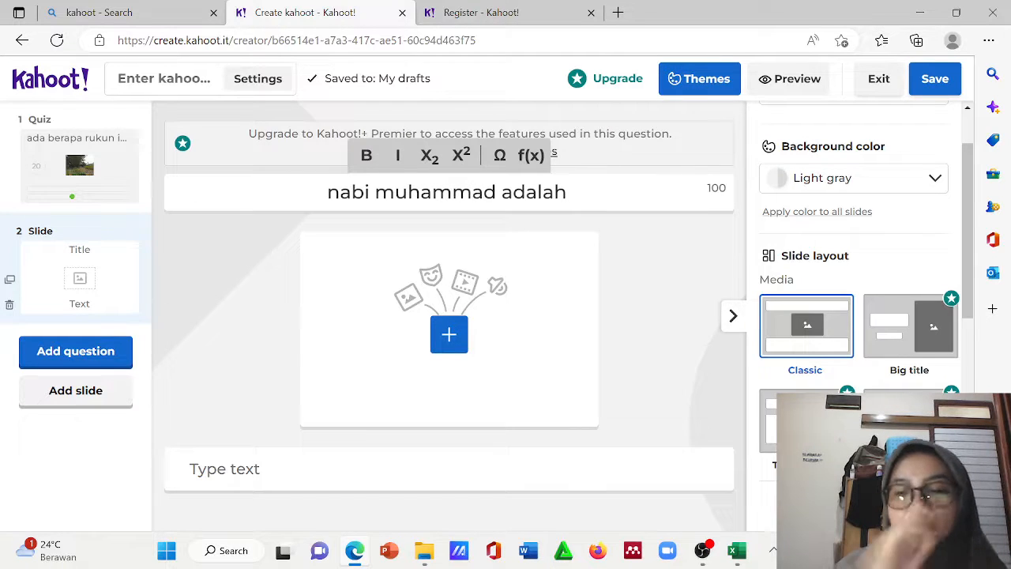
{"action": "key", "text": "BackSpace"}
{"action": "key", "text": "BackSpace"}
{"action": "key", "text": "ctrl+a"}
{"action": "key", "text": "BackSpace"}
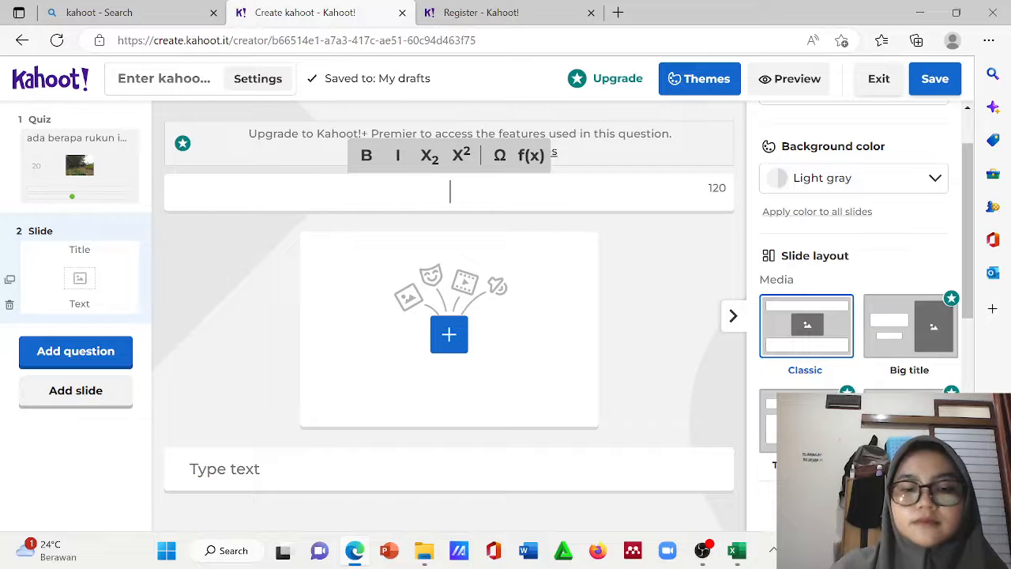
Enter "bagaimana peranan ibnu rusyd terhadap filsafat islam" as the slide's title
{"action": "type", "text": "bagaimana peranan"}
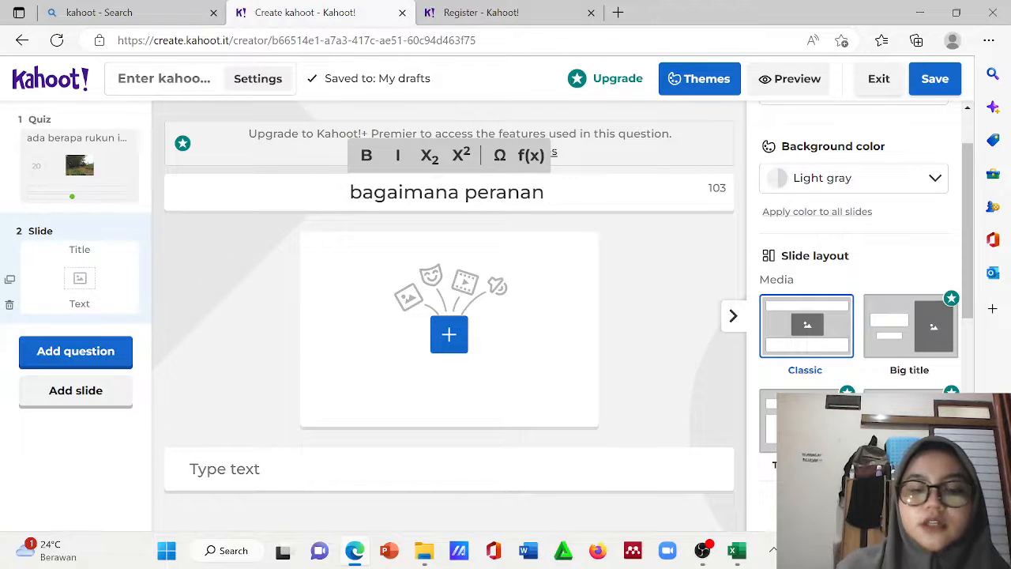
{"action": "type", "text": " ibnu "}
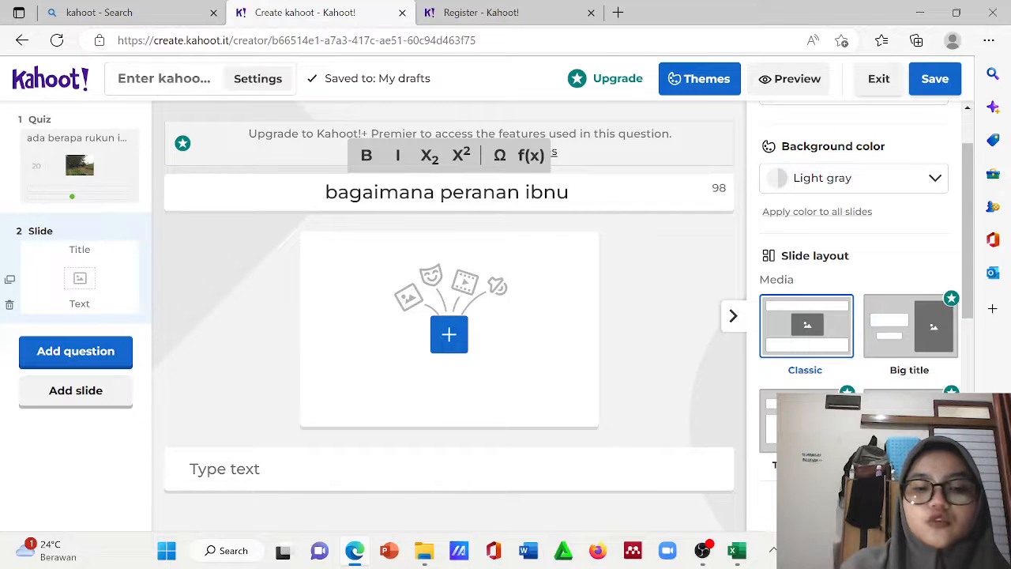
{"action": "type", "text": " rusyd te"}
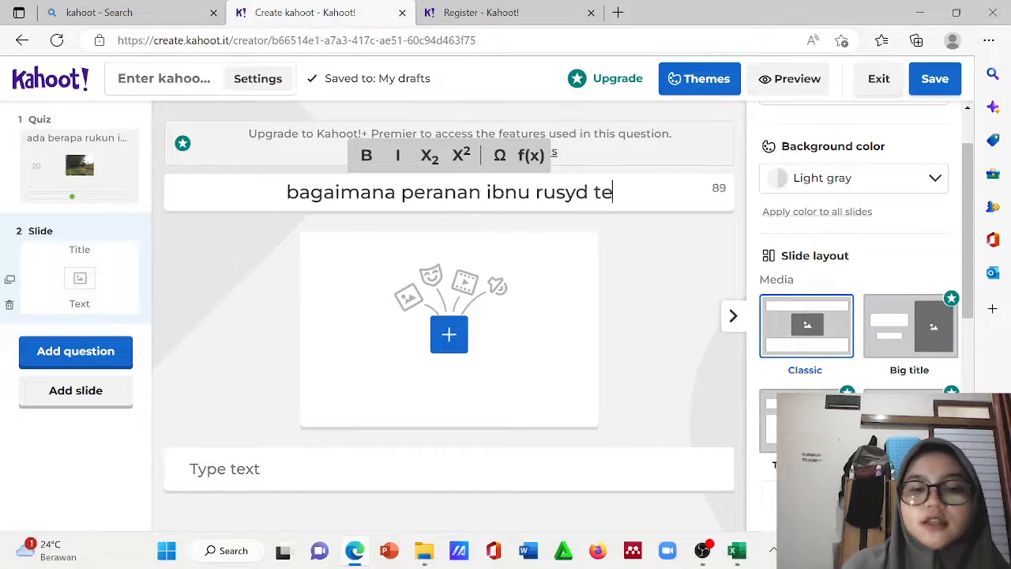
{"action": "type", "text": "rhadap d"}
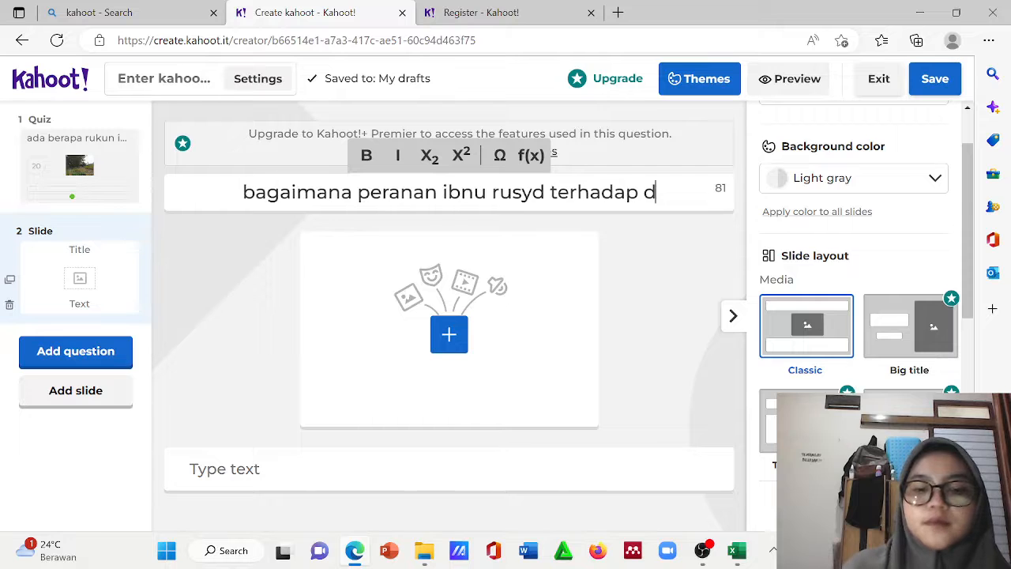
{"action": "type", "text": "uni"}
{"action": "key", "text": "BackSpace"}
{"action": "key", "text": "BackSpace"}
{"action": "key", "text": "BackSpace"}
{"action": "key", "text": "BackSpace"}
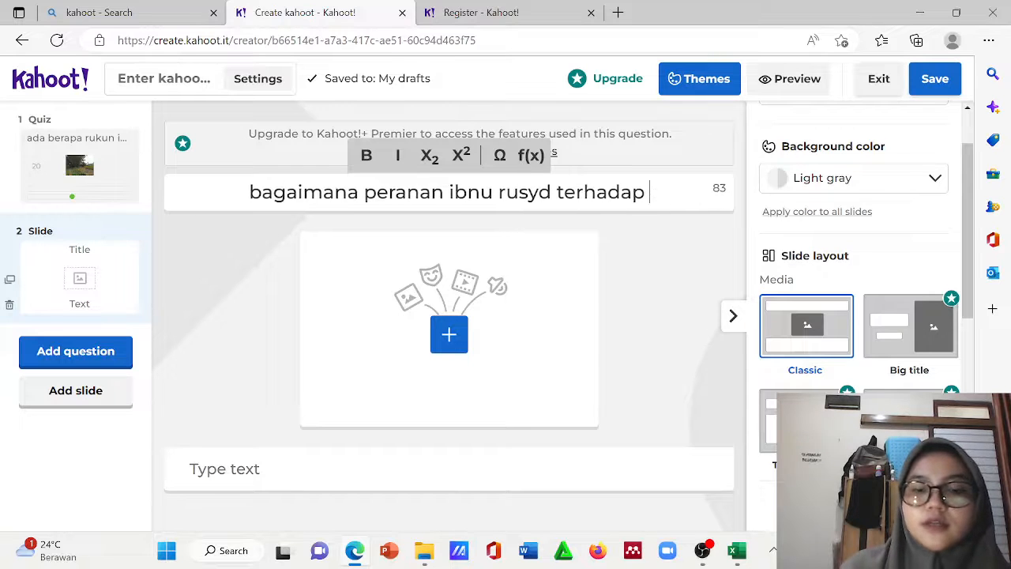
{"action": "type", "text": "filsafa"}
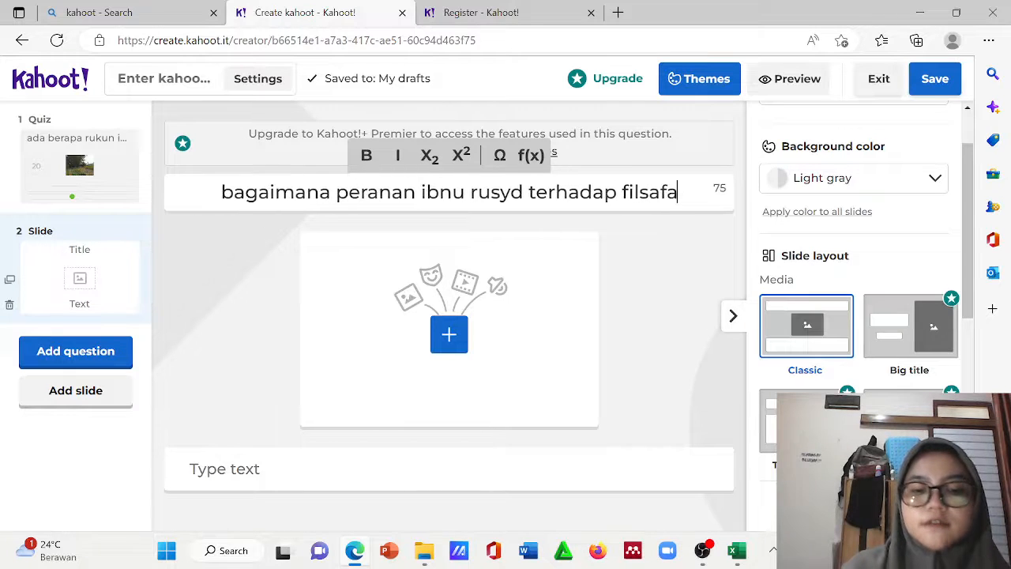
{"action": "type", "text": "t islam"}
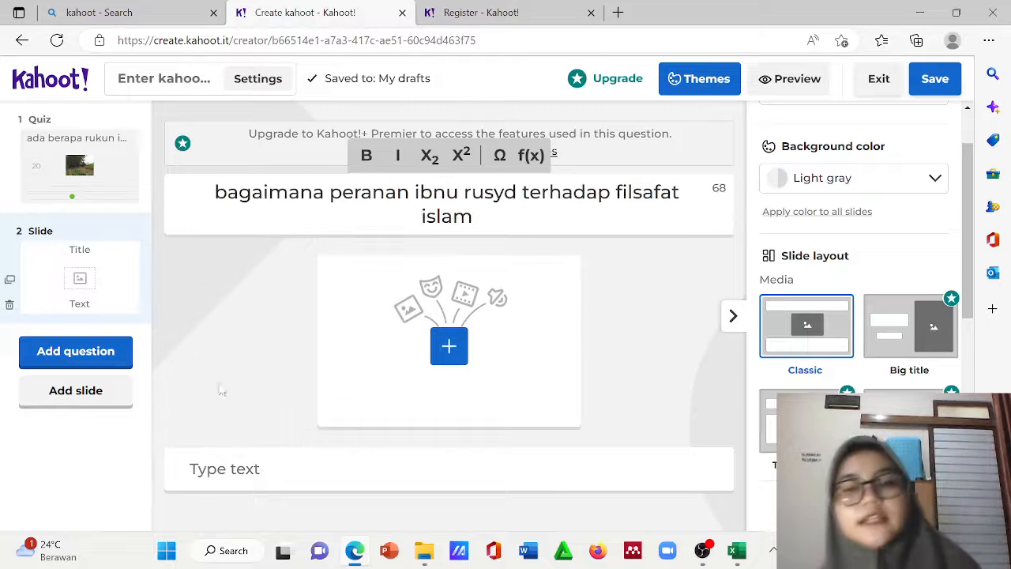
Try some placeholder letters in the slide's body text and clear them again
{"action": "left_click", "coordinate": [237, 469]}
{"action": "type", "text": "d"}
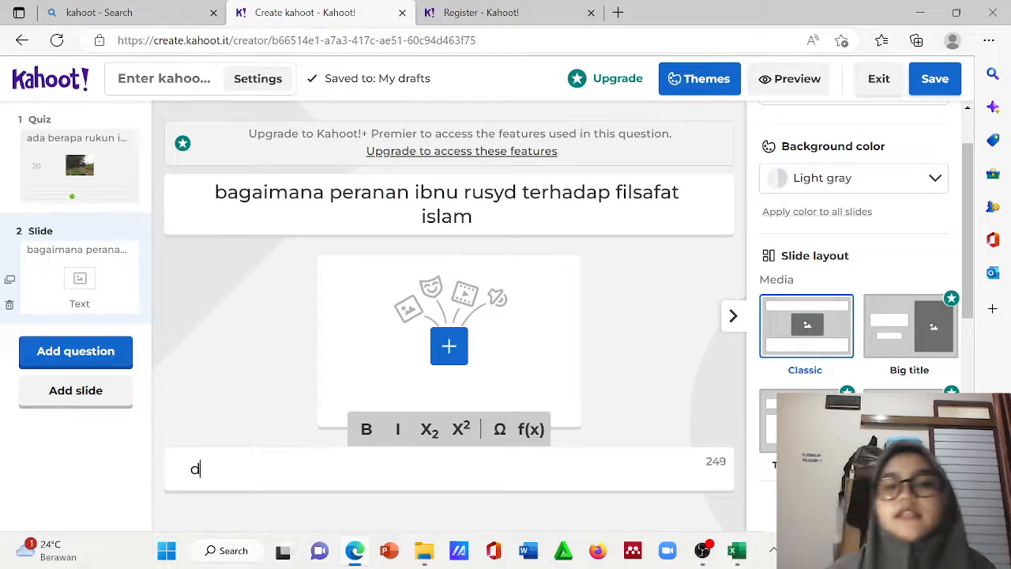
{"action": "type", "text": "hoihqdgwfqghq"}
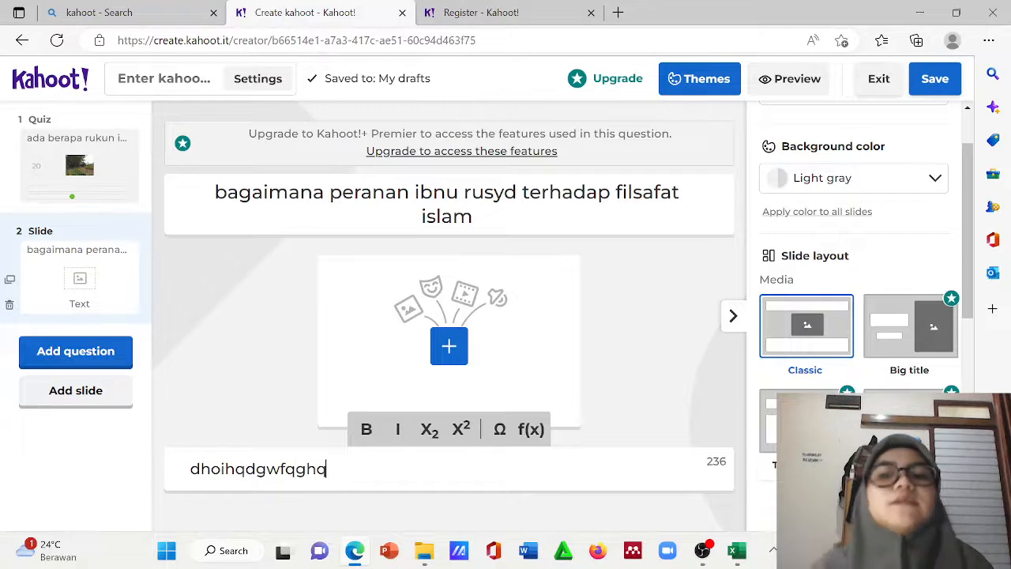
{"action": "key", "text": "BackSpace"}
{"action": "key", "text": "BackSpace"}
{"action": "key", "text": "BackSpace"}
{"action": "key", "text": "BackSpace"}
{"action": "key", "text": "BackSpace"}
{"action": "key", "text": "BackSpace"}
{"action": "key", "text": "BackSpace"}
{"action": "key", "text": "BackSpace"}
{"action": "key", "text": "BackSpace"}
{"action": "key", "text": "BackSpace"}
{"action": "key", "text": "BackSpace"}
{"action": "key", "text": "BackSpace"}
{"action": "key", "text": "BackSpace"}
{"action": "key", "text": "BackSpace"}
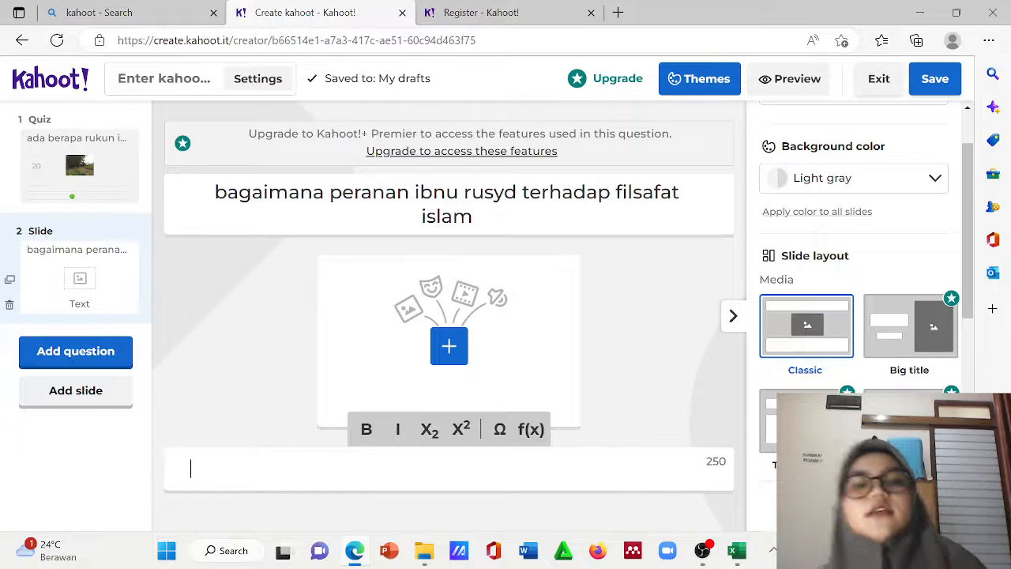
Insert the Getty Images photo of people cheering on a sofa into the slide and look over the available slide layouts
{"action": "left_click", "coordinate": [452, 362]}
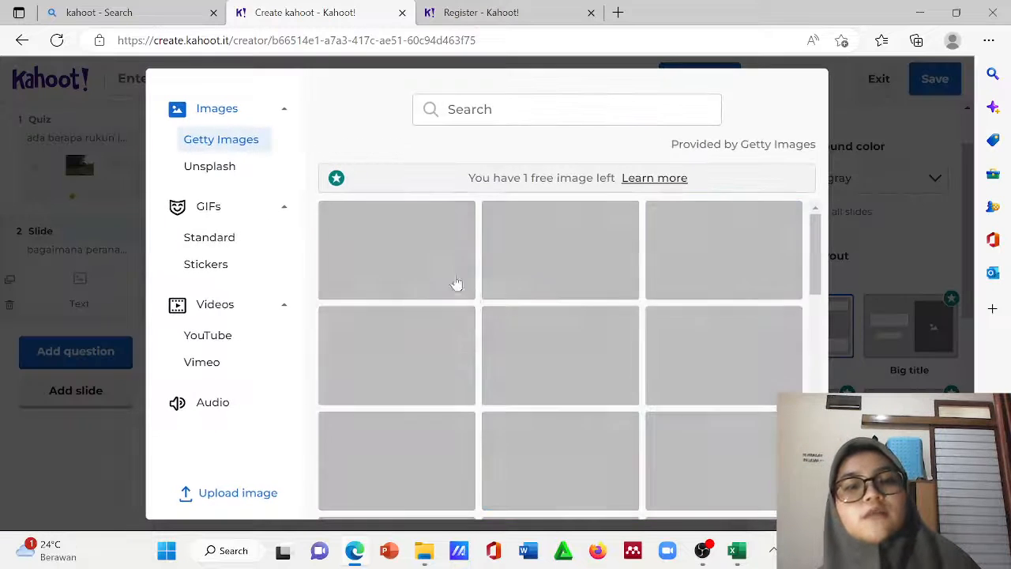
{"action": "left_click", "coordinate": [567, 338]}
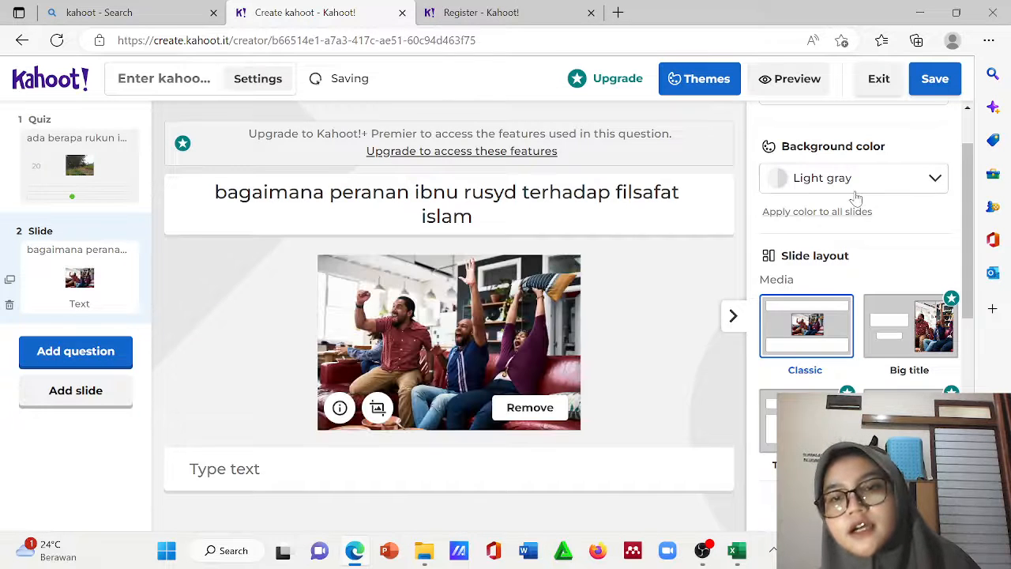
{"action": "left_click", "coordinate": [737, 319]}
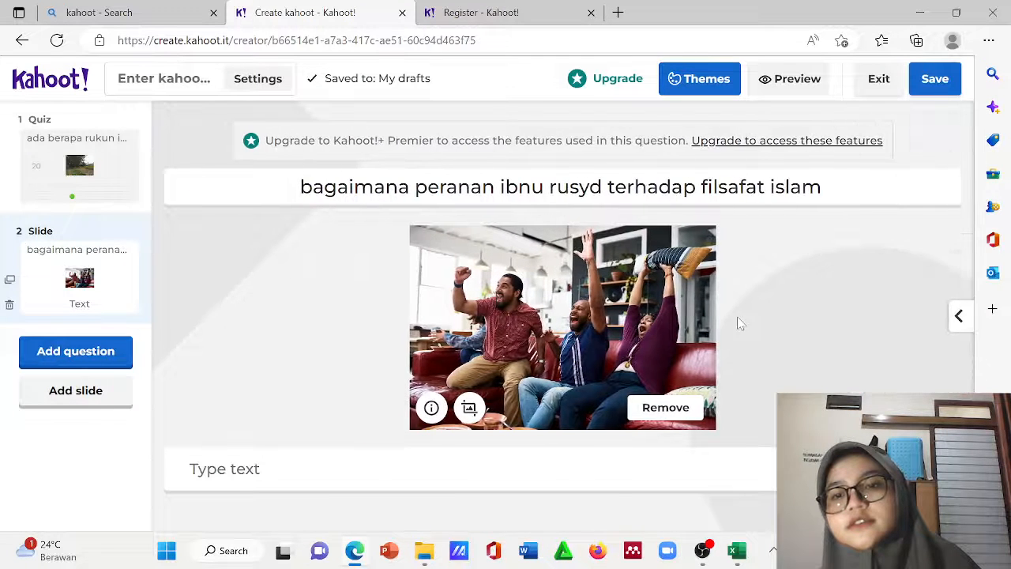
{"action": "left_click", "coordinate": [959, 315]}
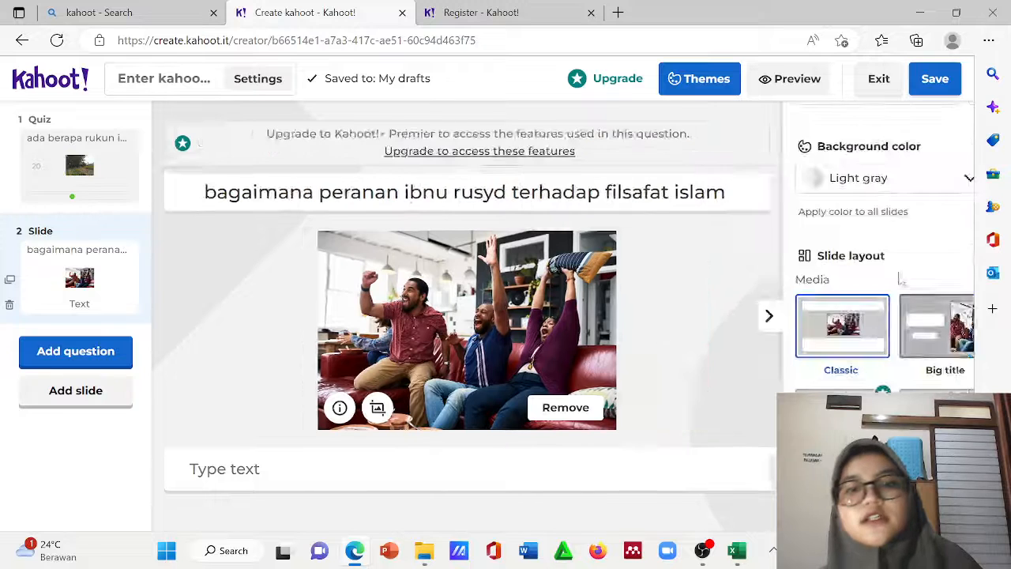
{"action": "scroll", "coordinate": [944, 378], "scroll_direction": "down", "scroll_amount": 4}
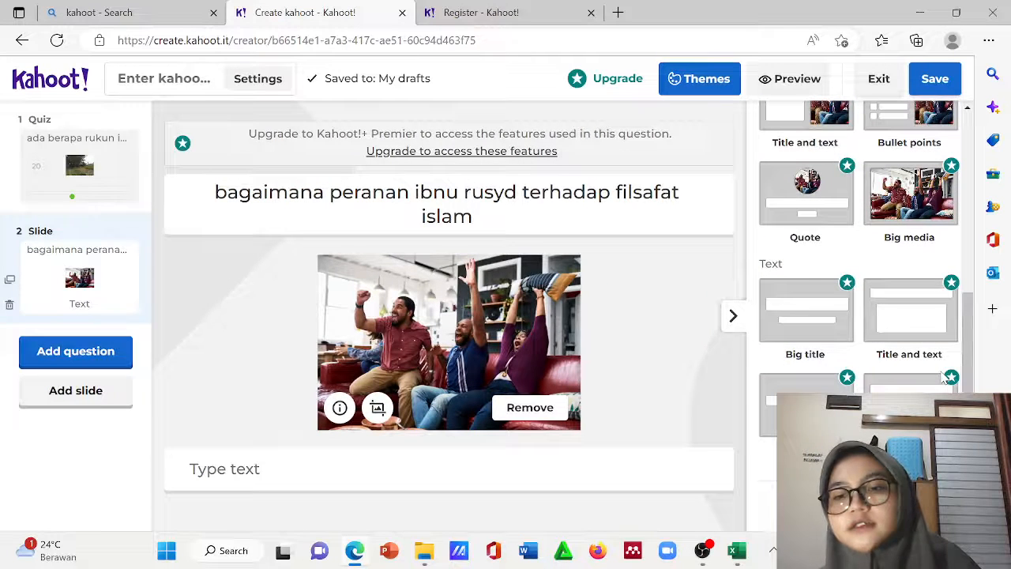
Add a True or false question after the slide, check the two earlier items, and return to the new question
{"action": "left_click", "coordinate": [94, 360]}
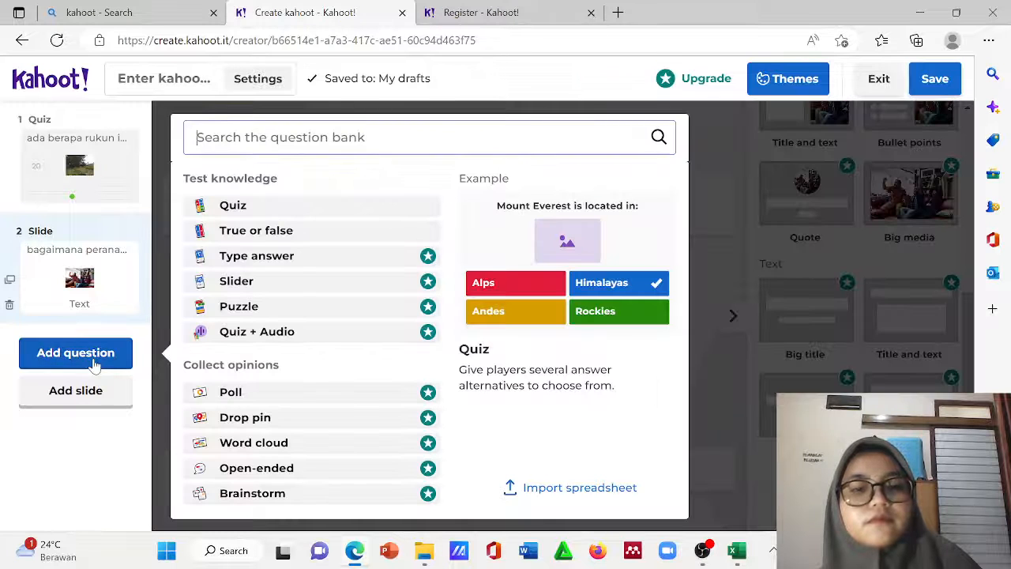
{"action": "left_click", "coordinate": [284, 231]}
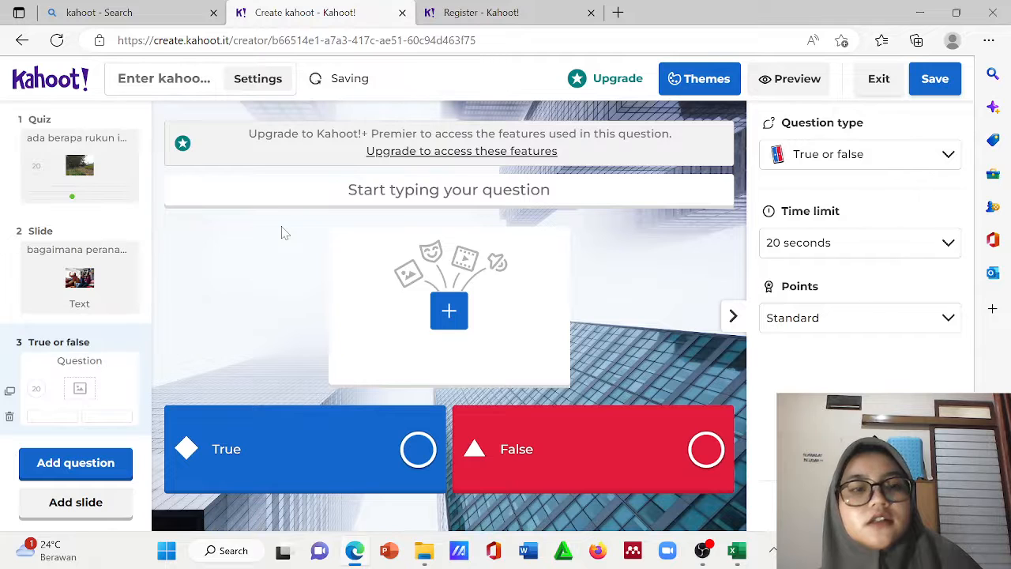
{"action": "left_click", "coordinate": [109, 150]}
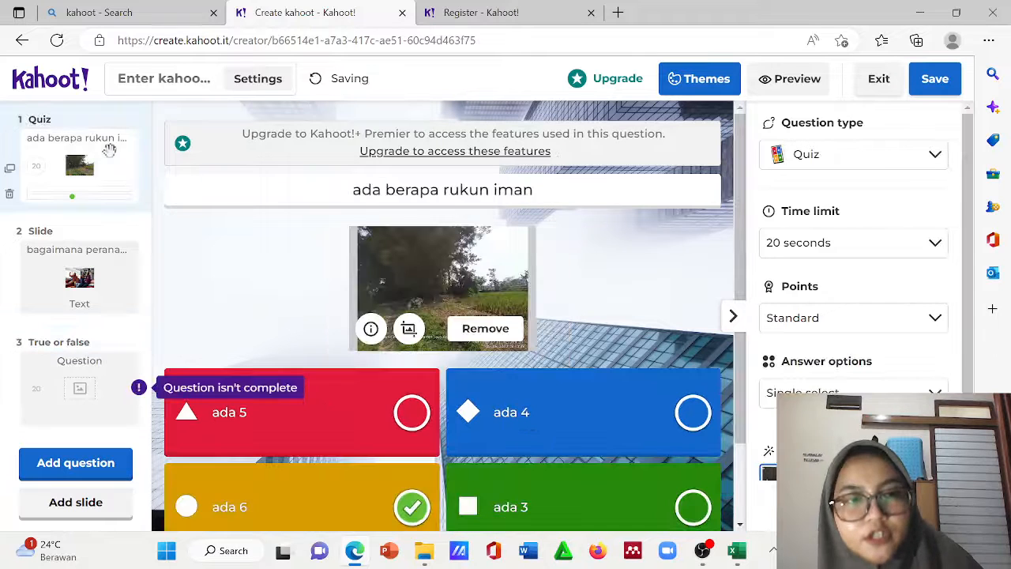
{"action": "left_click", "coordinate": [77, 291]}
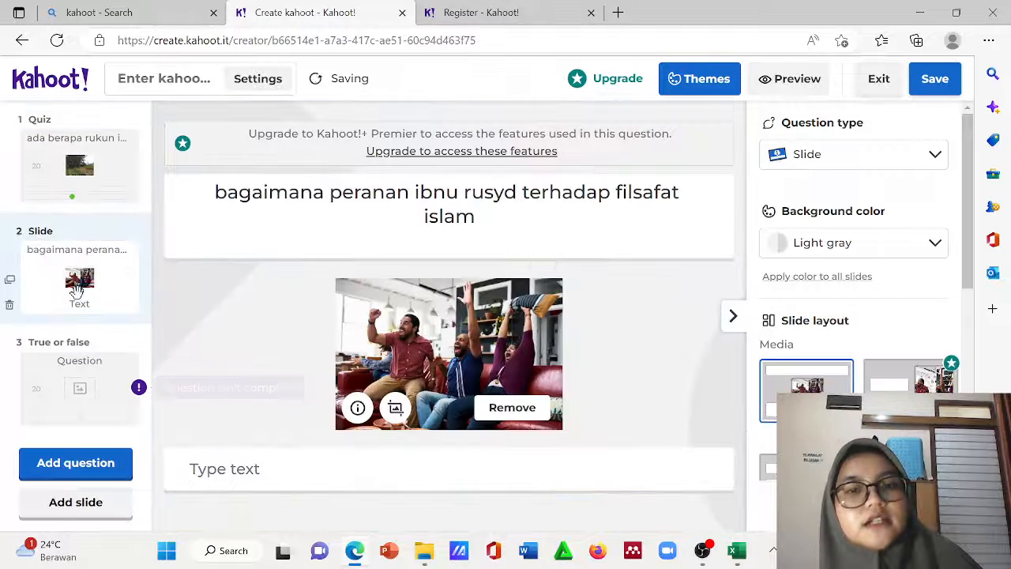
{"action": "left_click", "coordinate": [61, 393]}
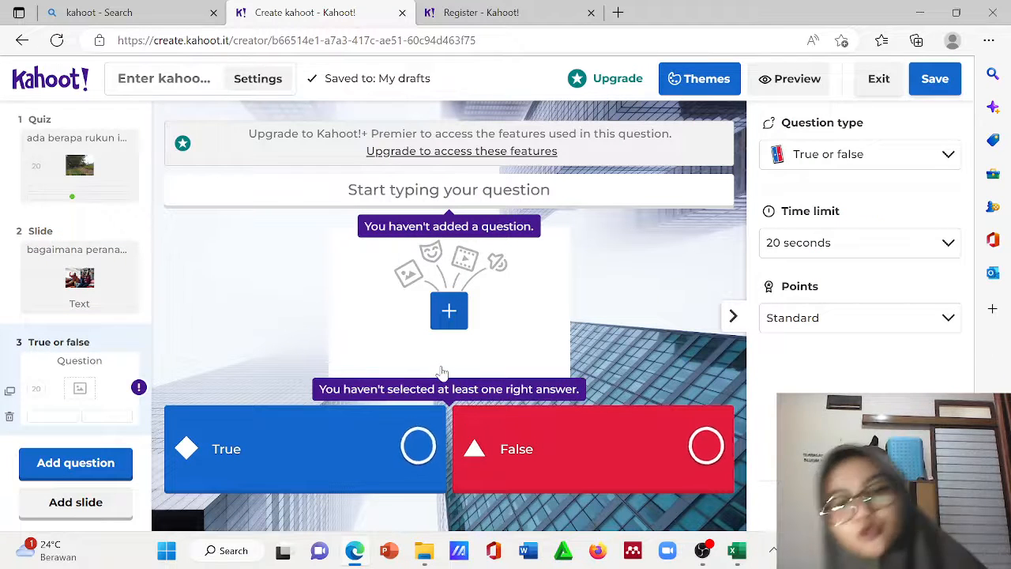
Enter "nabi muhammad adalah utusan allah" as the true-or-false question and mark True as the correct answer
{"action": "left_click", "coordinate": [449, 189]}
{"action": "type", "text": "n"}
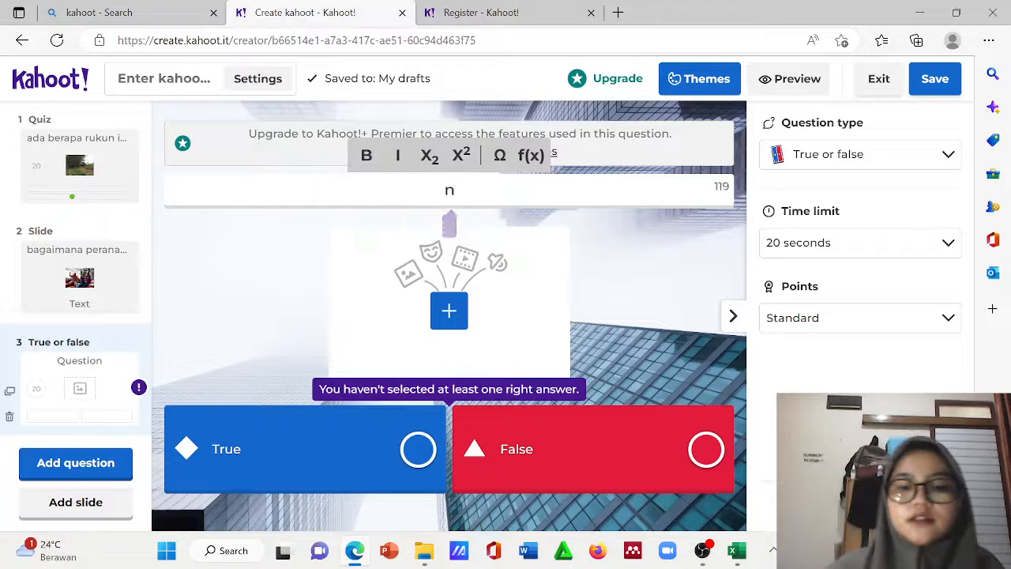
{"action": "type", "text": "abi muhamm"}
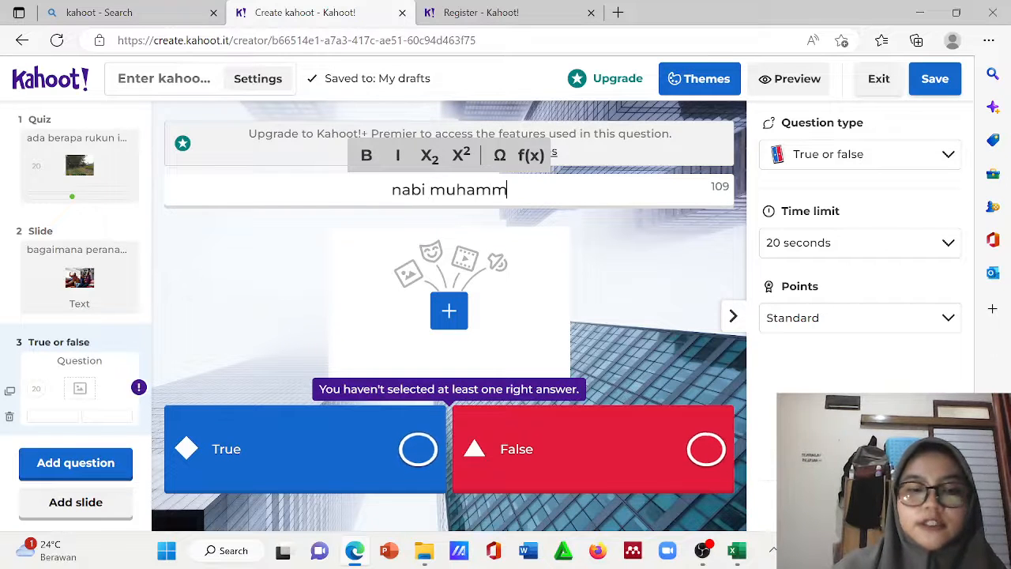
{"action": "type", "text": "ad adalah ut"}
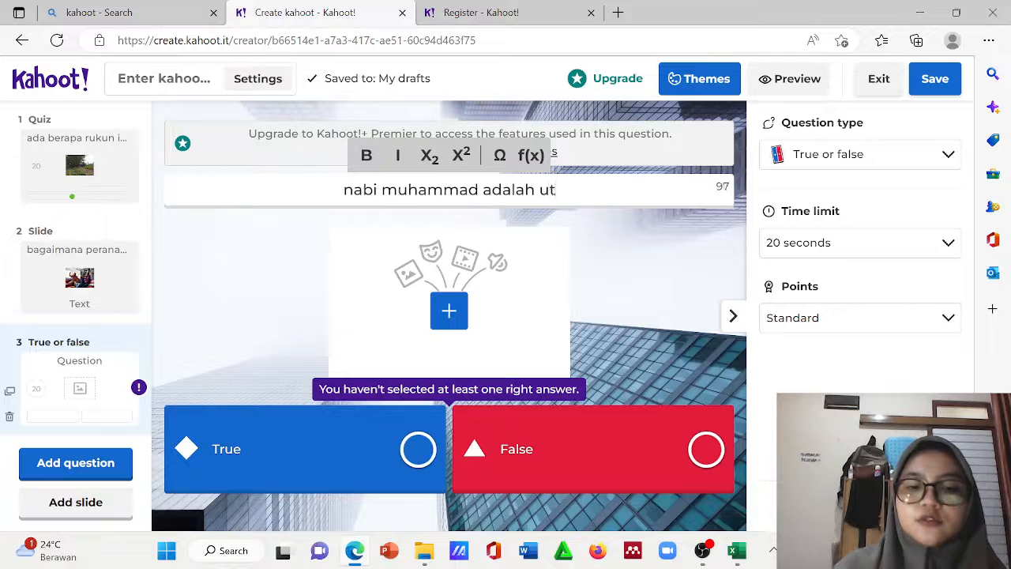
{"action": "type", "text": "usan  allah"}
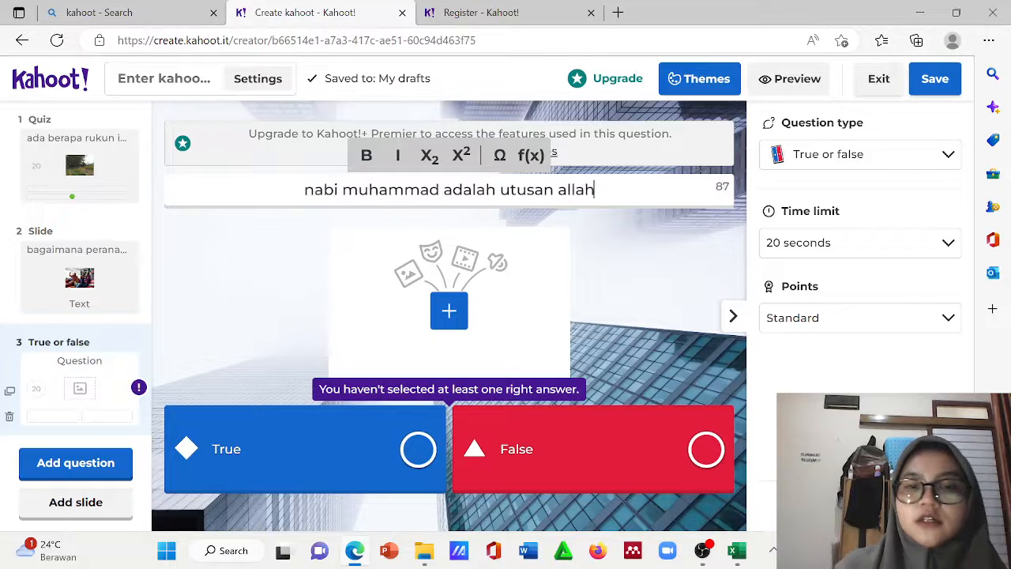
{"action": "left_click", "coordinate": [418, 447]}
Set the true-or-false question's time limit to 30 seconds and its points to Double points
{"action": "left_click", "coordinate": [851, 242]}
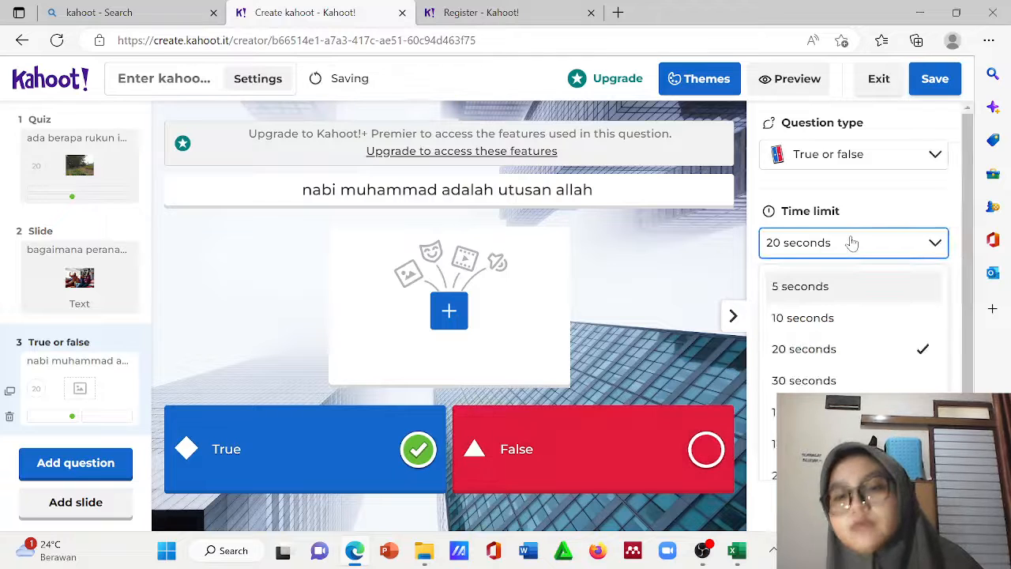
{"action": "left_click", "coordinate": [819, 382]}
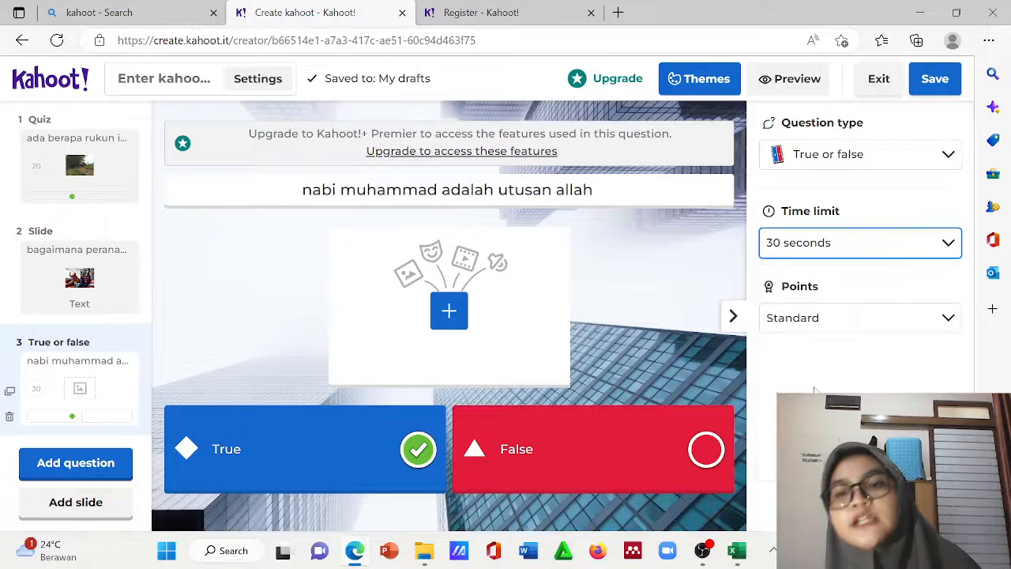
{"action": "left_click", "coordinate": [836, 327]}
{"action": "left_click", "coordinate": [838, 423]}
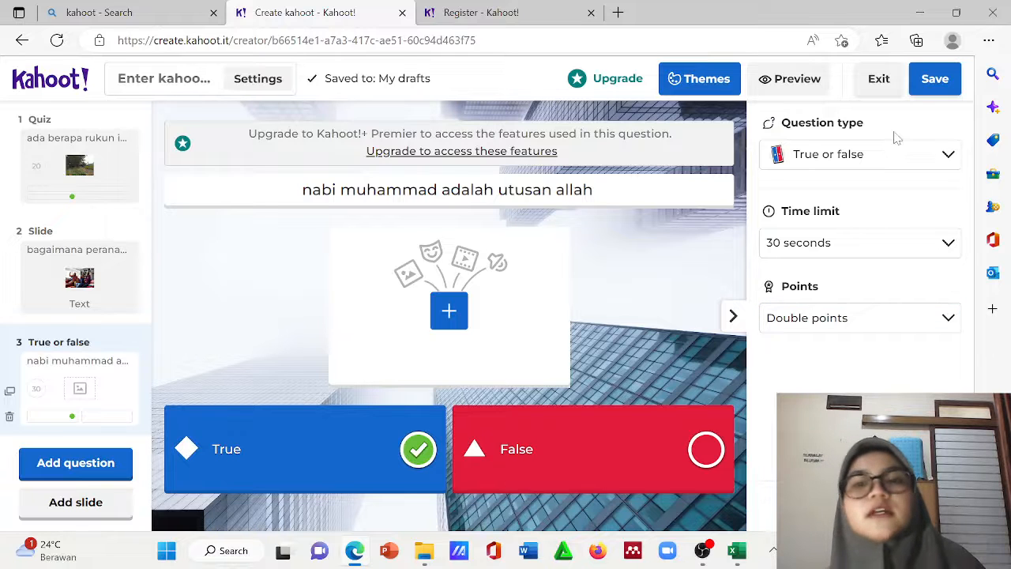
Save the kahoot with the title "ujian tengah semester" and choose to continue editing instead of upgrading
{"action": "left_click", "coordinate": [935, 81]}
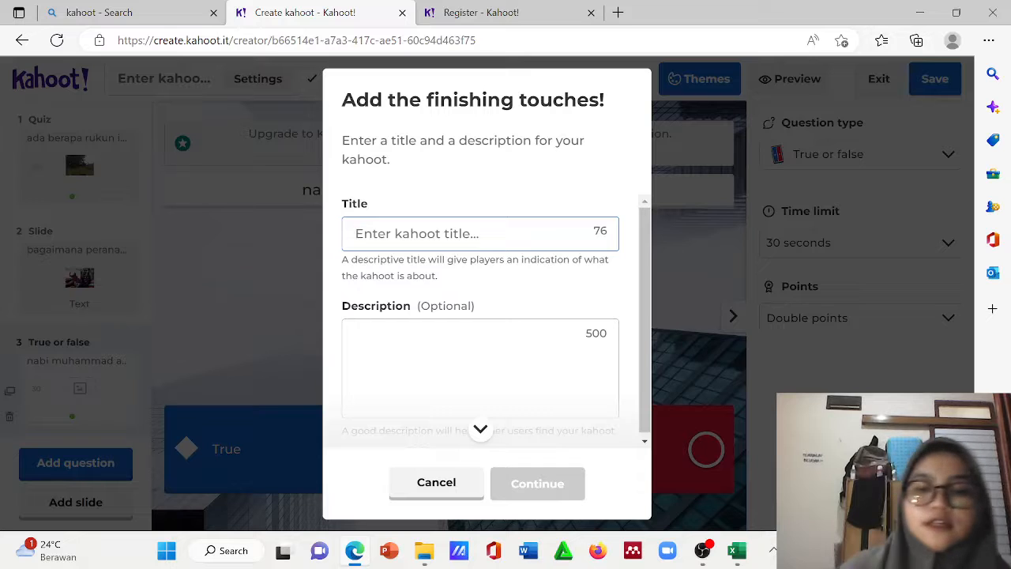
{"action": "type", "text": "ujian tengah semester"}
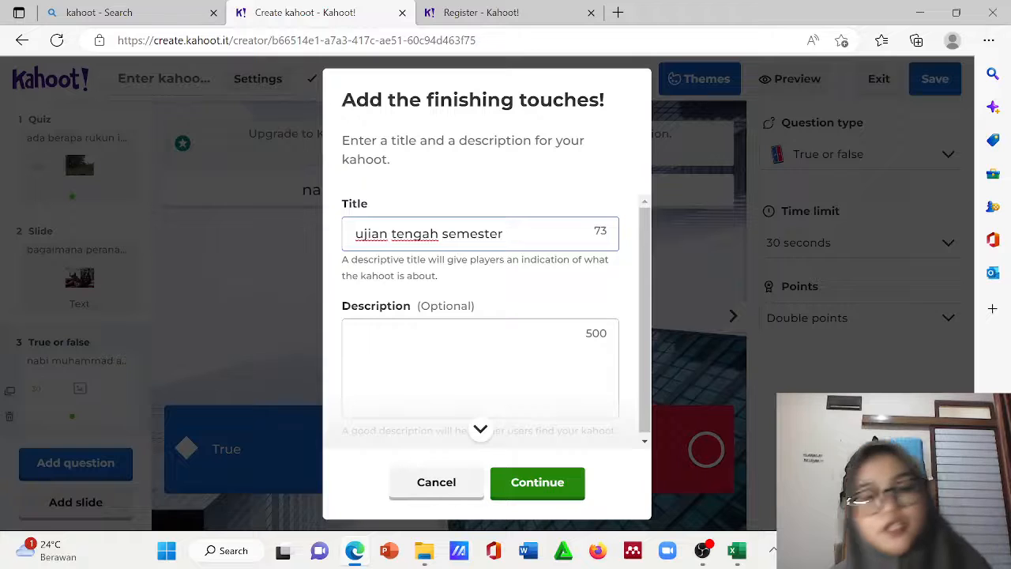
{"action": "left_click", "coordinate": [546, 489]}
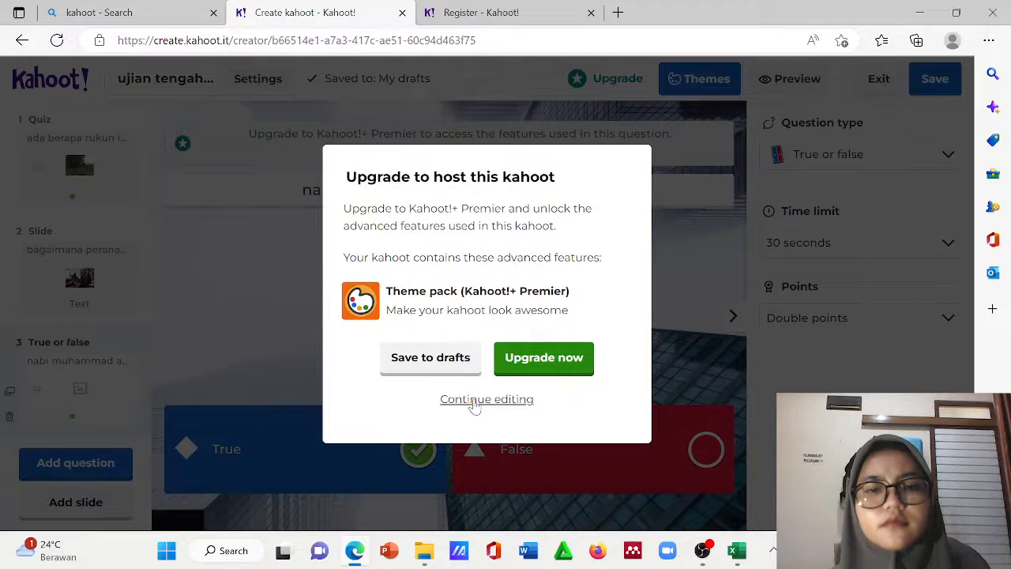
{"action": "left_click", "coordinate": [474, 401]}
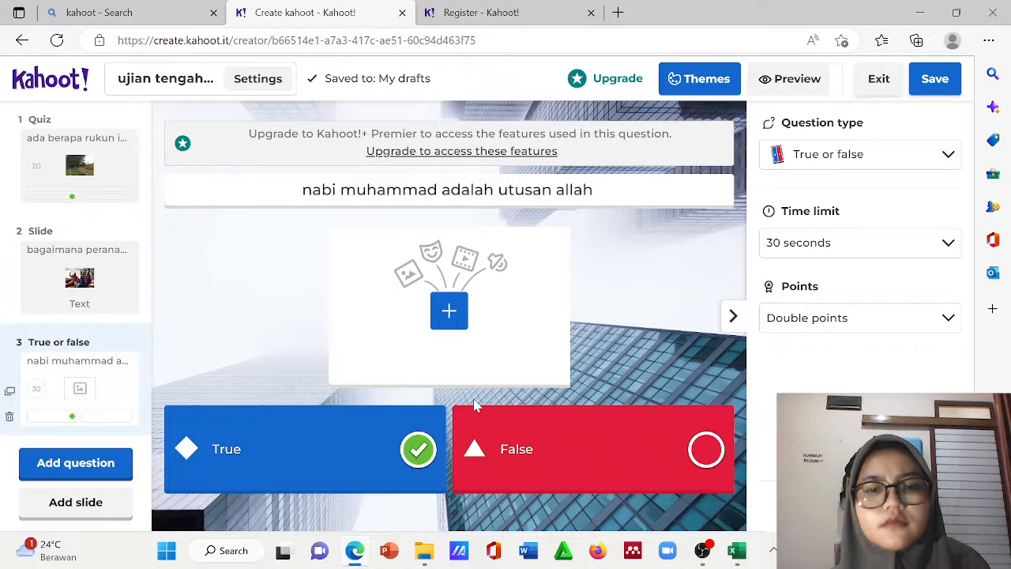
Review the quiz question, the slide and the true-or-false question one after another
{"action": "left_click", "coordinate": [82, 269]}
{"action": "left_click", "coordinate": [74, 173]}
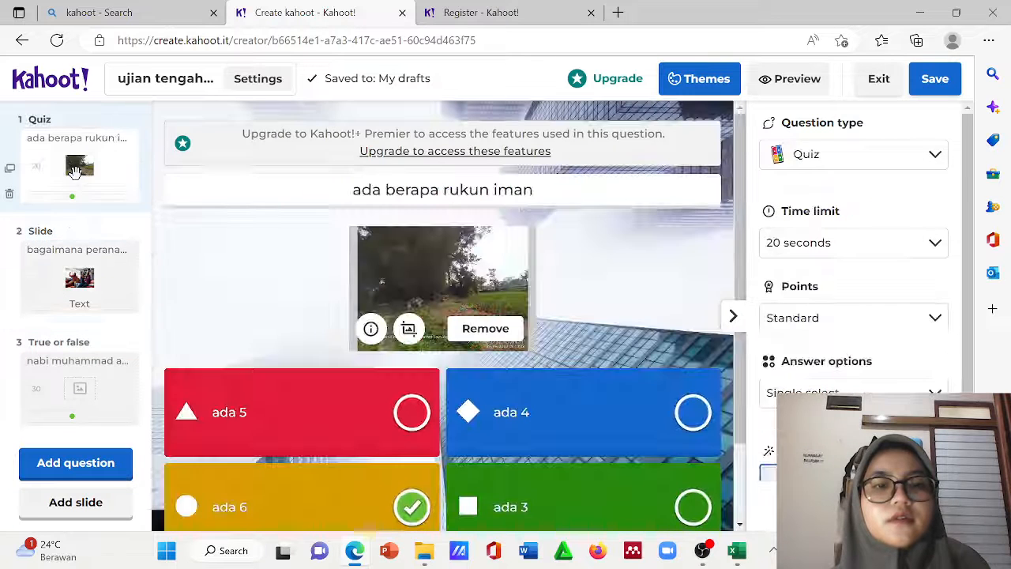
{"action": "left_click", "coordinate": [78, 245]}
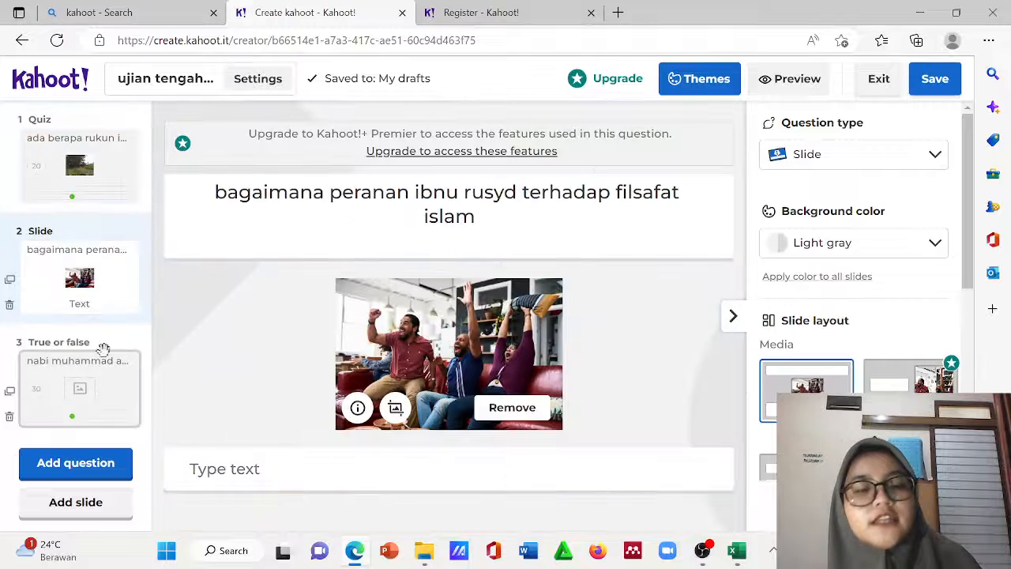
{"action": "left_click", "coordinate": [88, 403]}
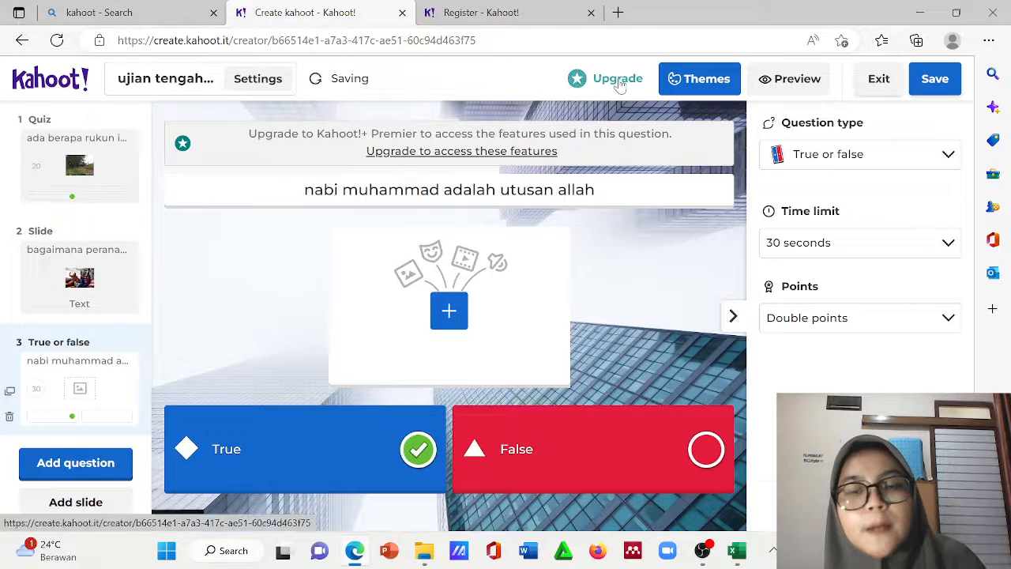
{"action": "left_click", "coordinate": [619, 80]}
{"action": "left_click", "coordinate": [346, 9]}
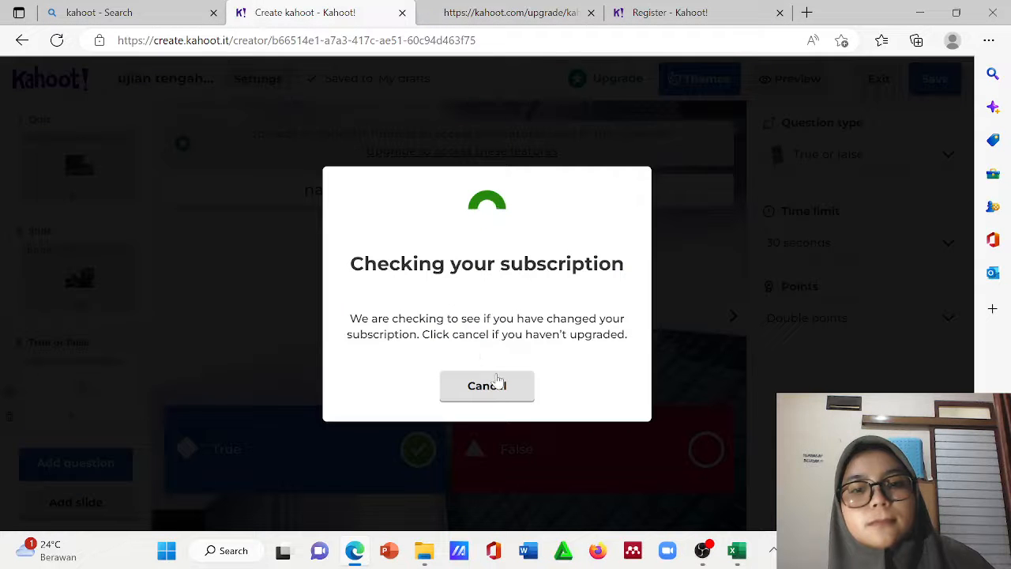
{"action": "left_click", "coordinate": [497, 383]}
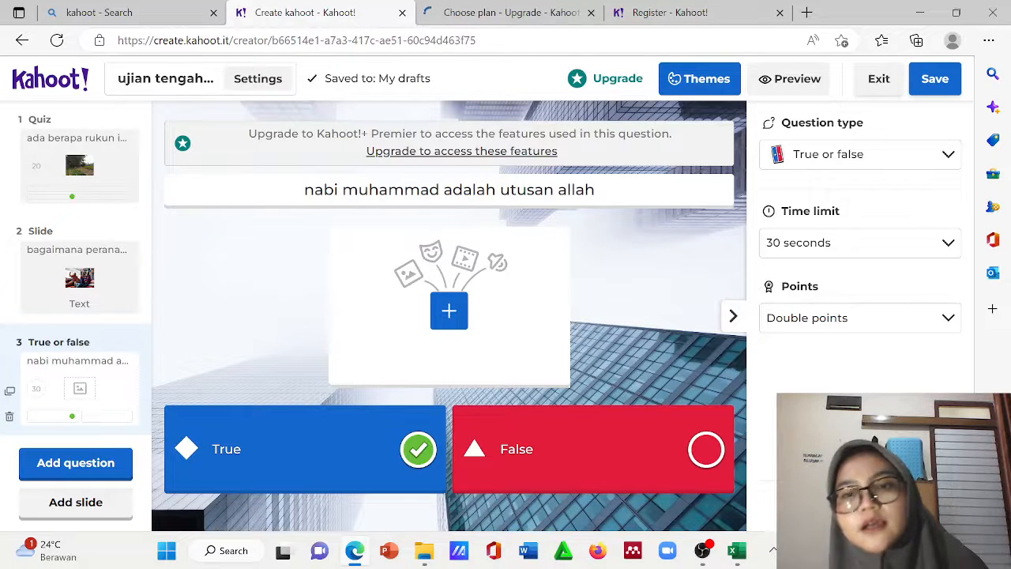
Save the "ujian tengah semester" kahoot to the drafts instead of upgrading
{"action": "left_click", "coordinate": [948, 82]}
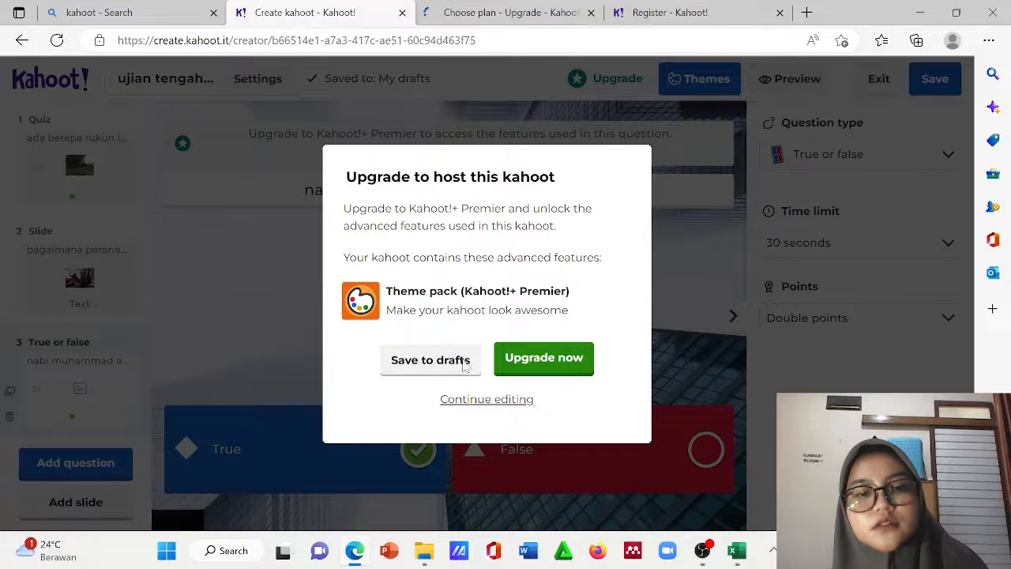
{"action": "left_click", "coordinate": [431, 360]}
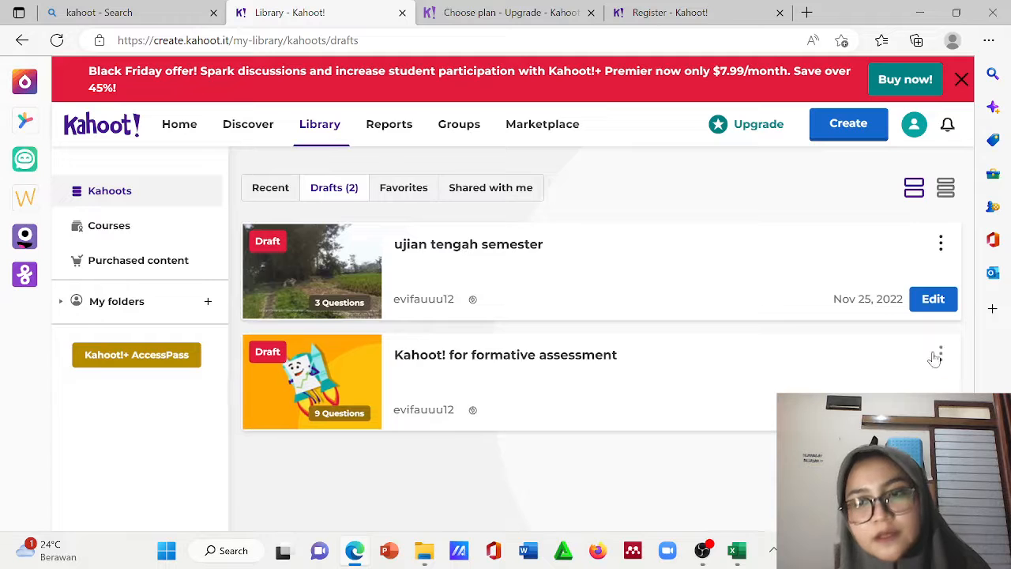
Leave the blank kahoot editor and the drafts library, and go to the Kahoot home page
{"action": "left_click", "coordinate": [599, 422]}
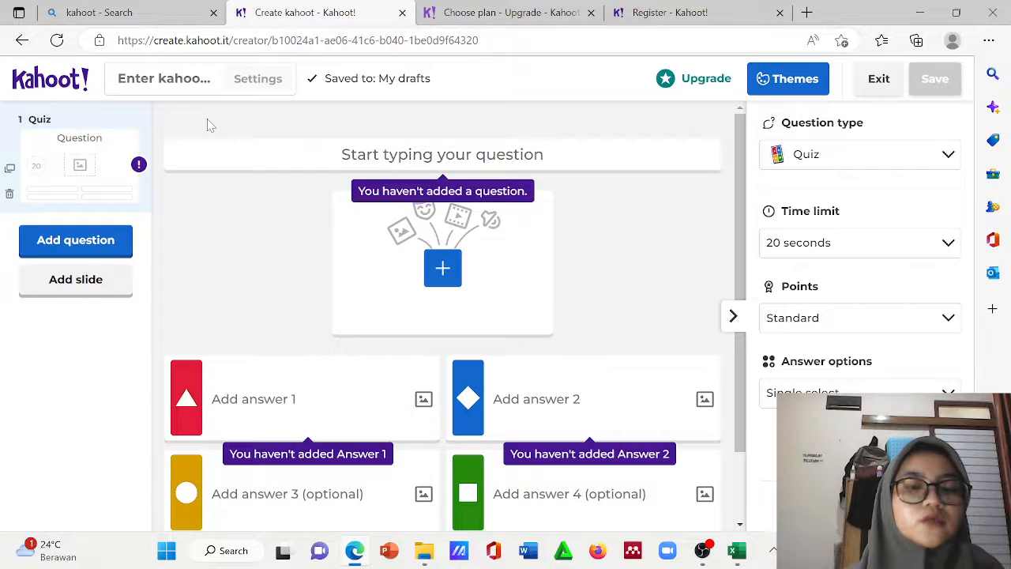
{"action": "left_click", "coordinate": [22, 41]}
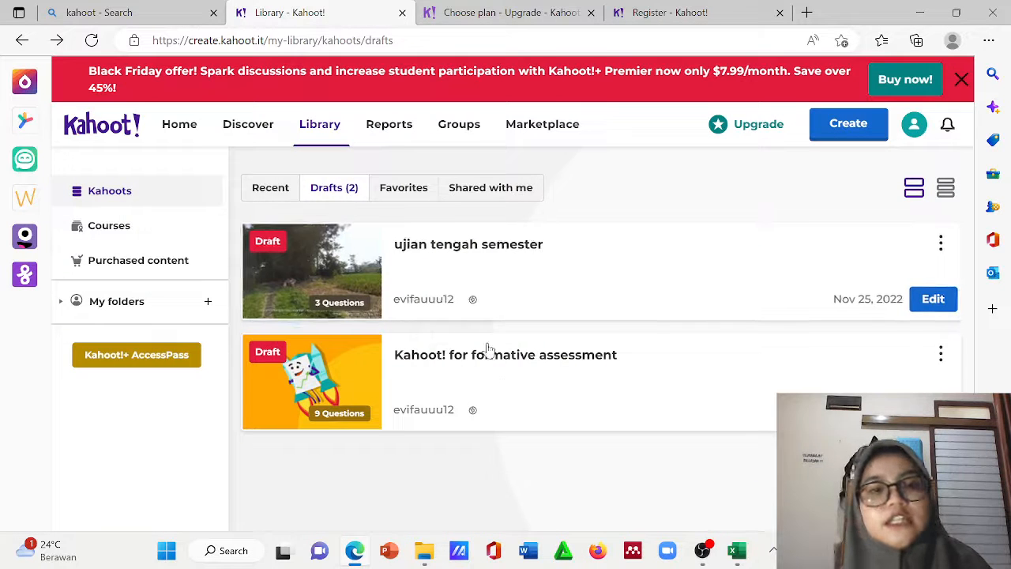
{"action": "left_click", "coordinate": [254, 128]}
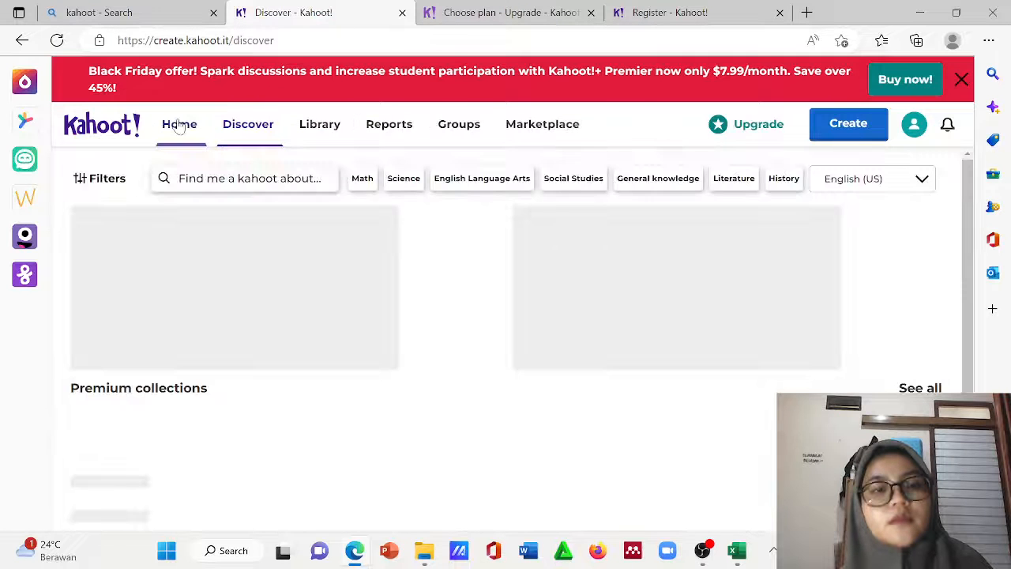
{"action": "left_click", "coordinate": [180, 126]}
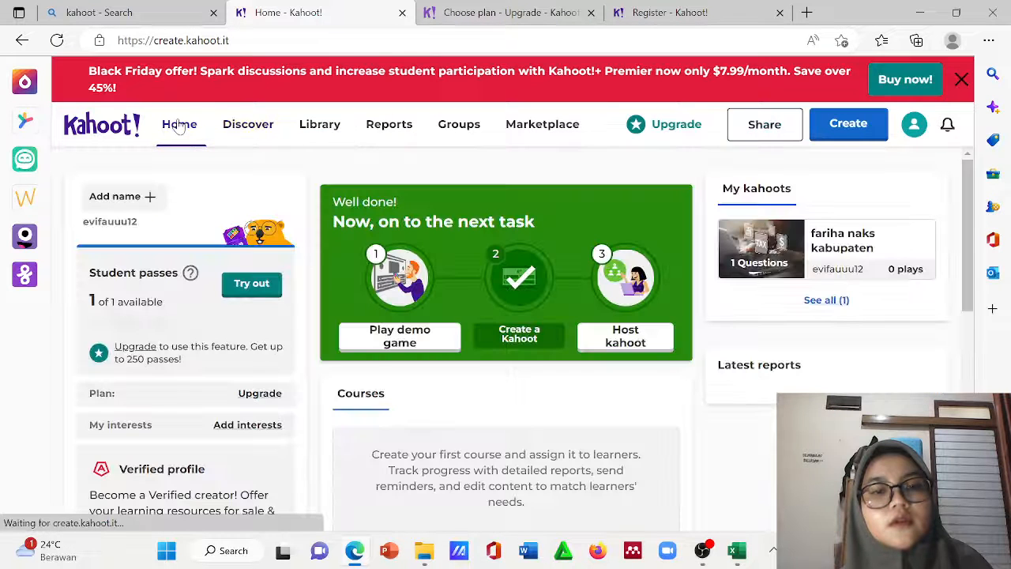